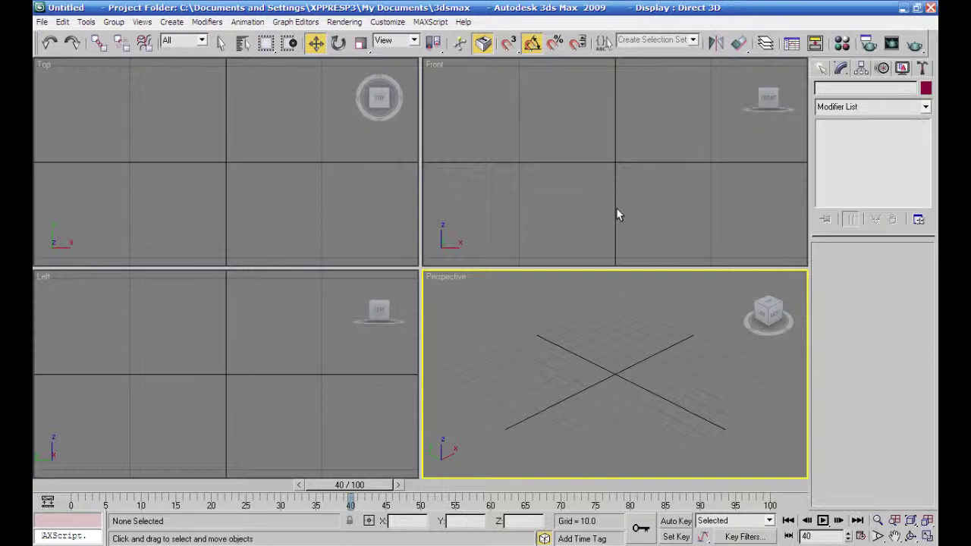
Draw a tall rectangle spline about 79 long and 21 wide in the Front view, standing on the horizontal axis
left_click(821, 70)
left_click(844, 171)
left_click(899, 170)
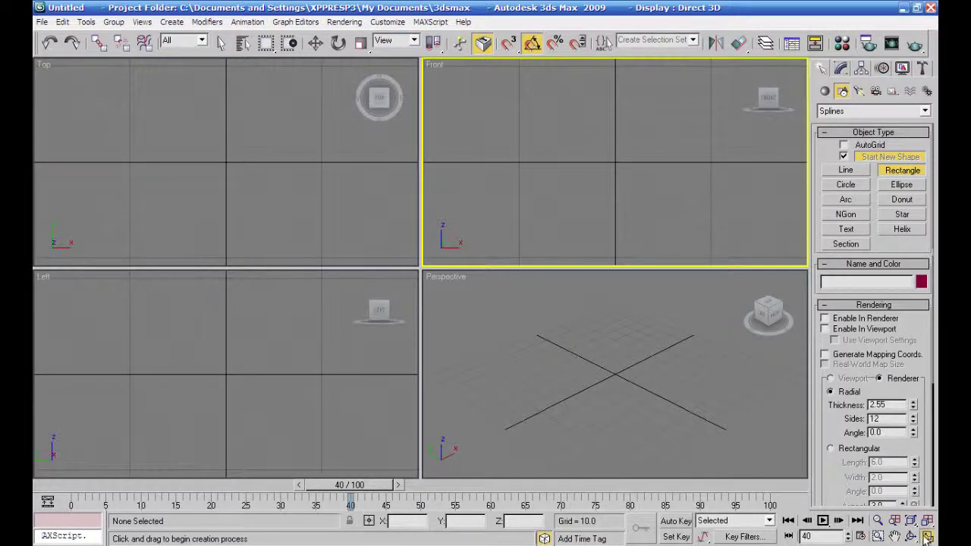
left_click(927, 537)
middle_click_drag(420, 273, 467, 370)
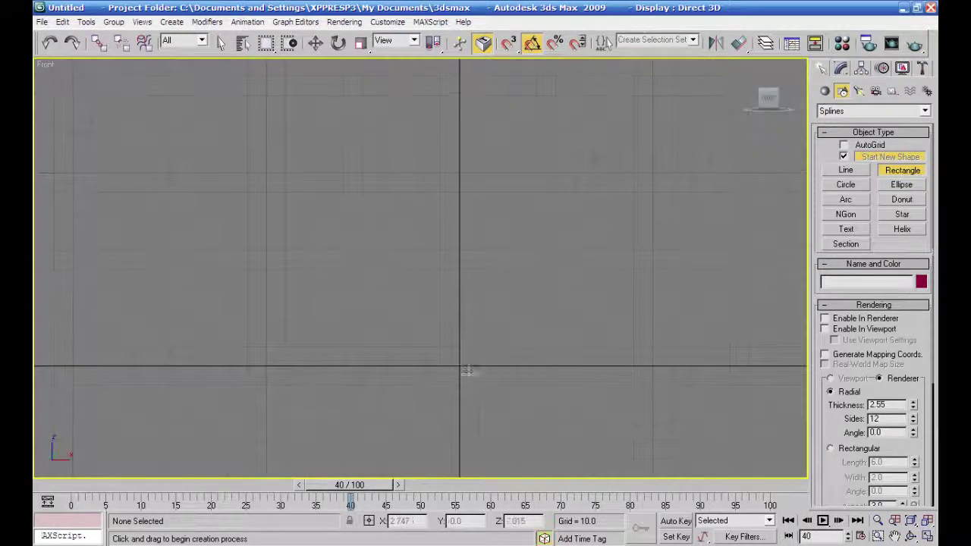
left_click_drag(477, 365, 437, 230)
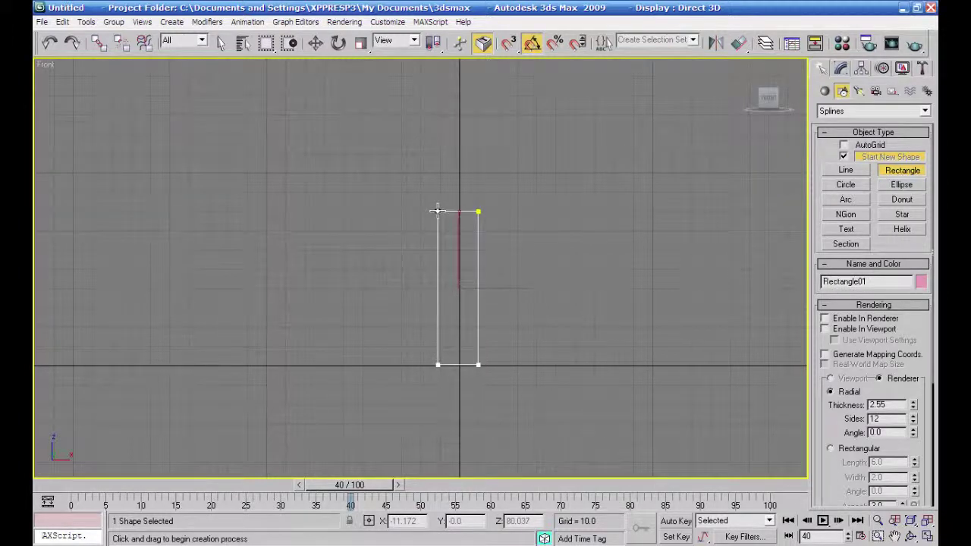
Convert the rectangle to an Editable Spline and change its two upper vertices to Smooth, rounding the top of the profile
left_click(840, 69)
right_click(865, 128)
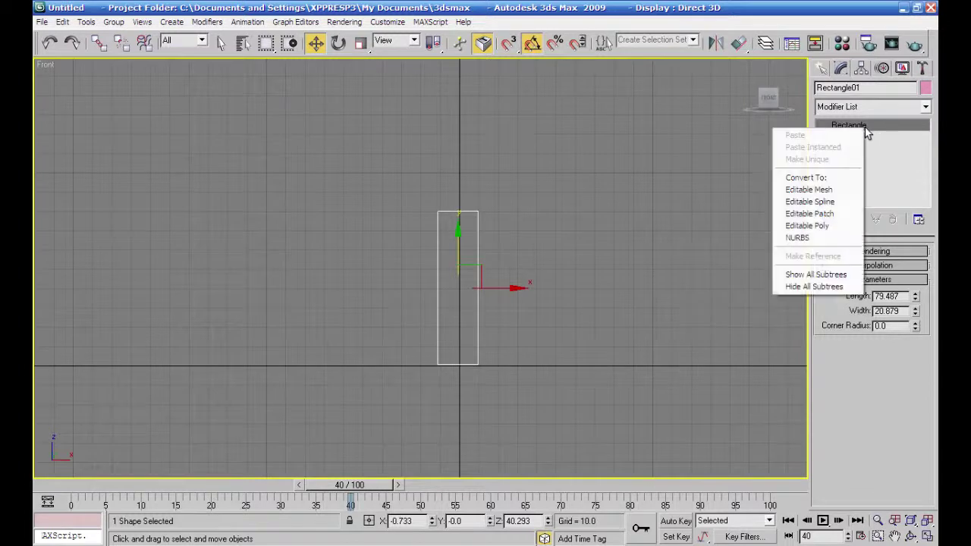
left_click(821, 202)
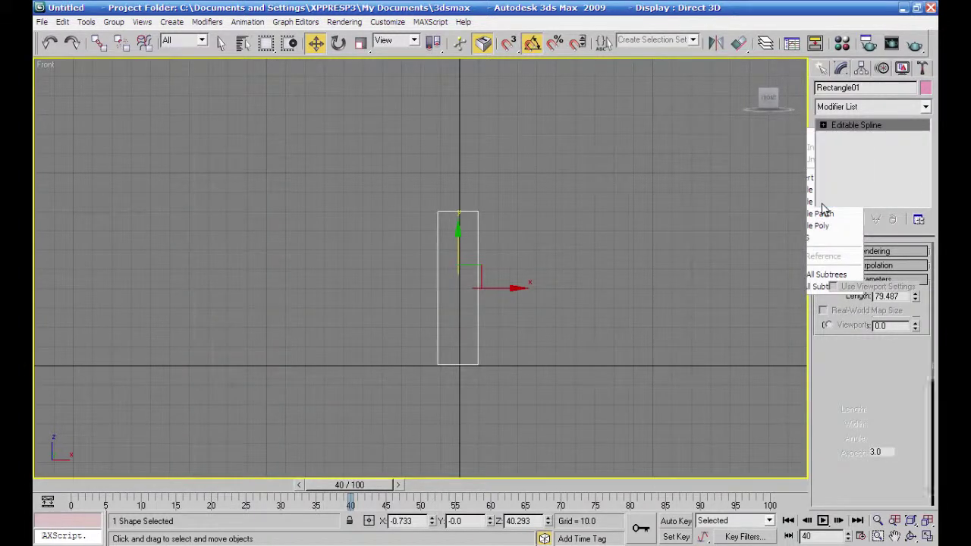
left_click(823, 126)
left_click(849, 137)
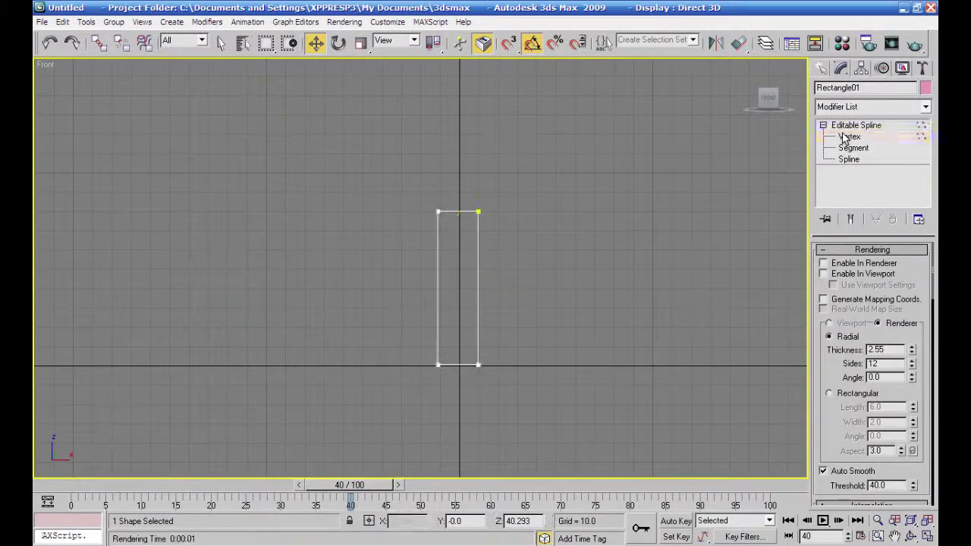
left_click_drag(492, 201, 420, 233)
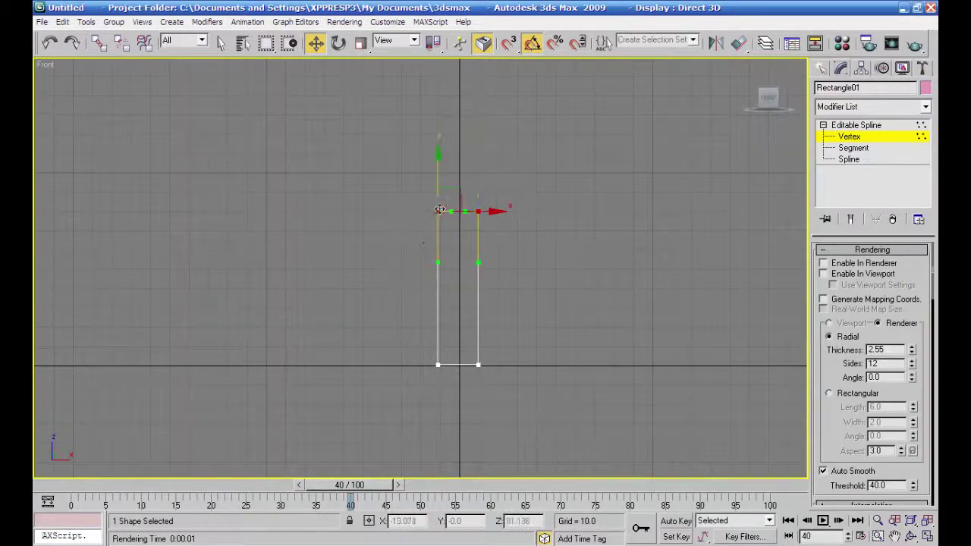
right_click(438, 209)
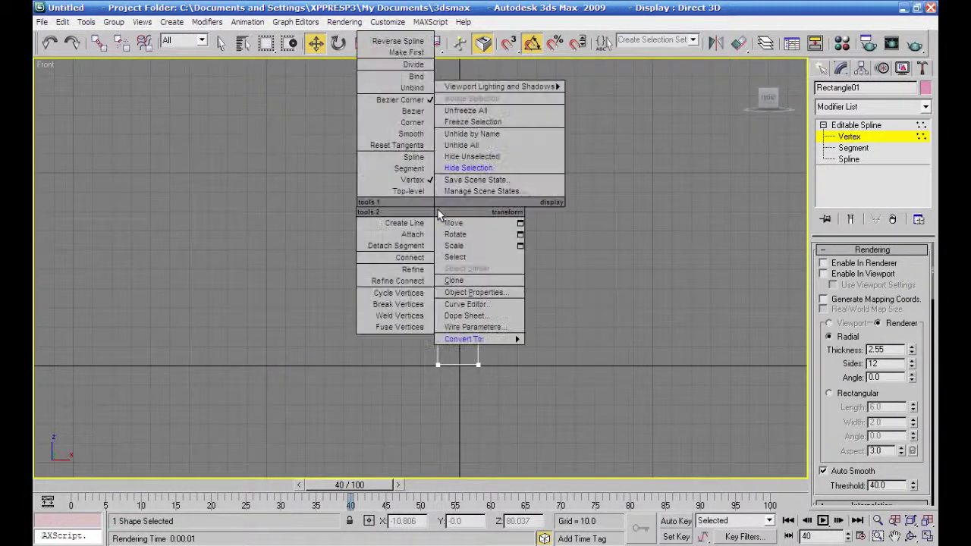
left_click(408, 132)
left_click(531, 202)
left_click_drag(486, 202, 474, 211)
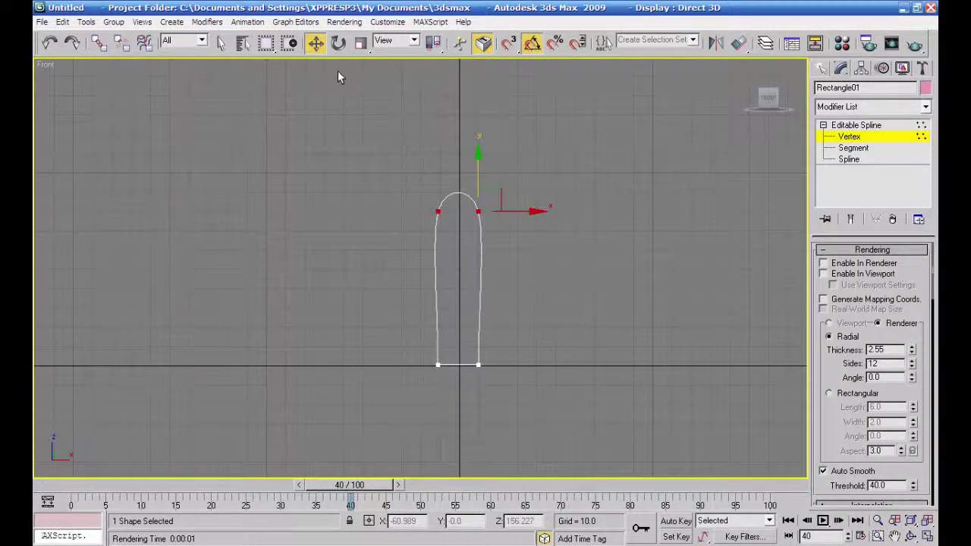
Try to scale the two upper vertices horizontally
left_click(361, 44)
left_click_drag(539, 211, 507, 211)
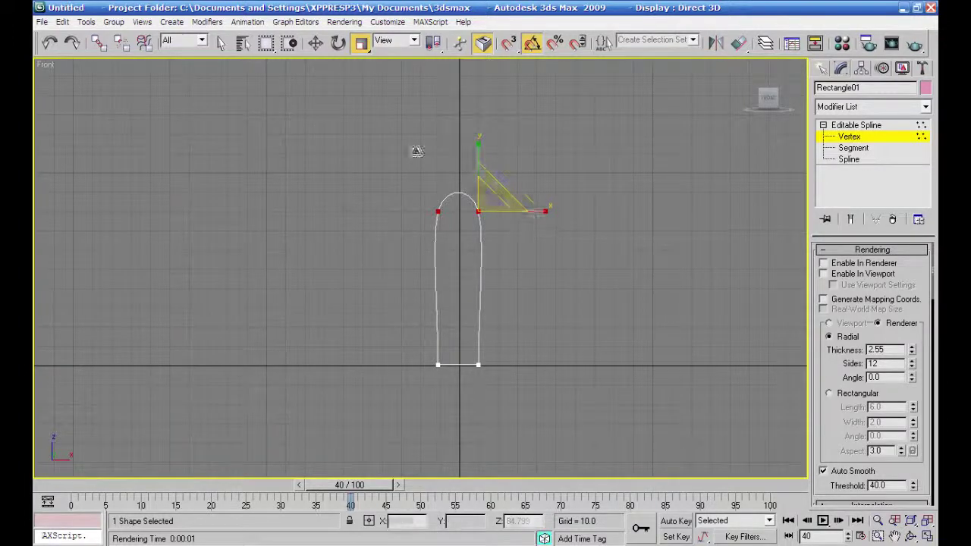
left_click(318, 45)
left_click(600, 241)
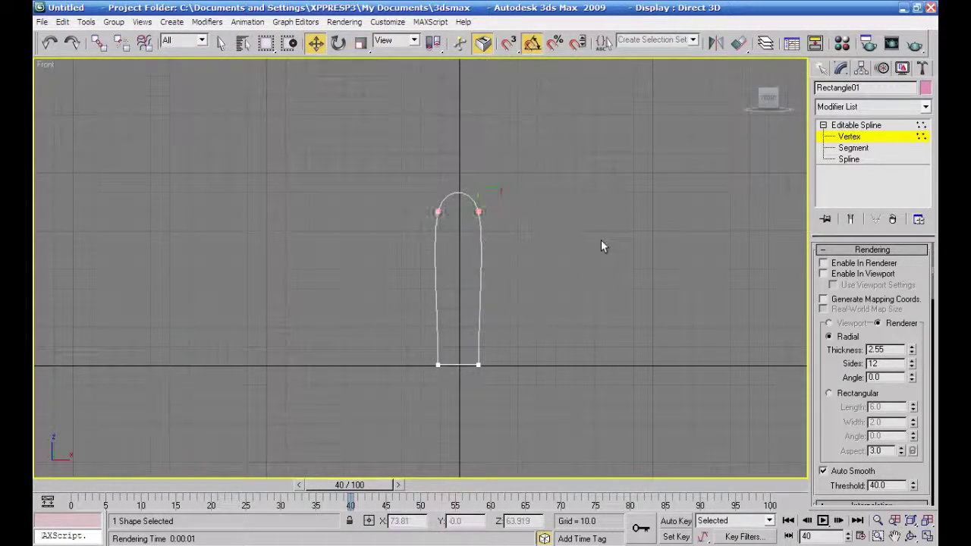
Leave vertex editing and extrude the rounded profile by 81 with the Extrude modifier to form a solid armrest
left_click(872, 125)
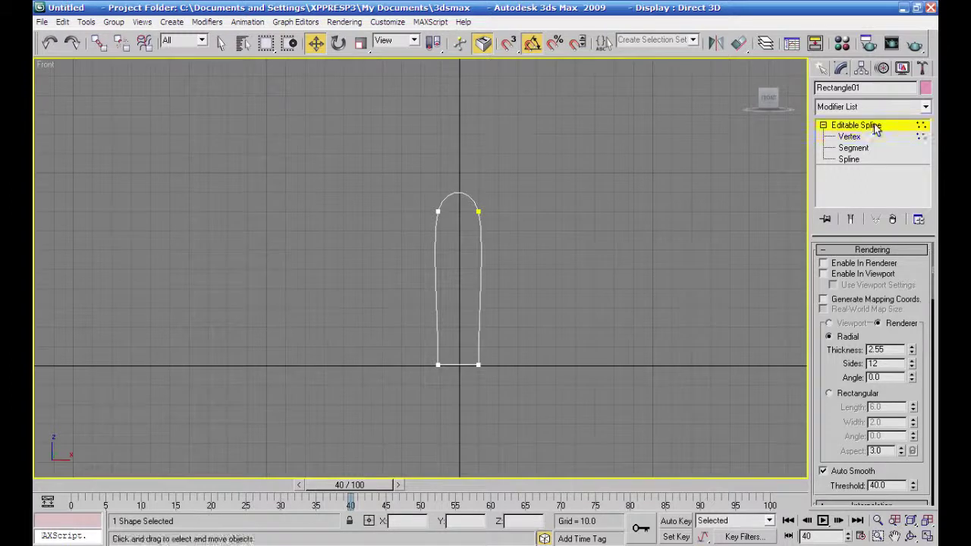
left_click(927, 108)
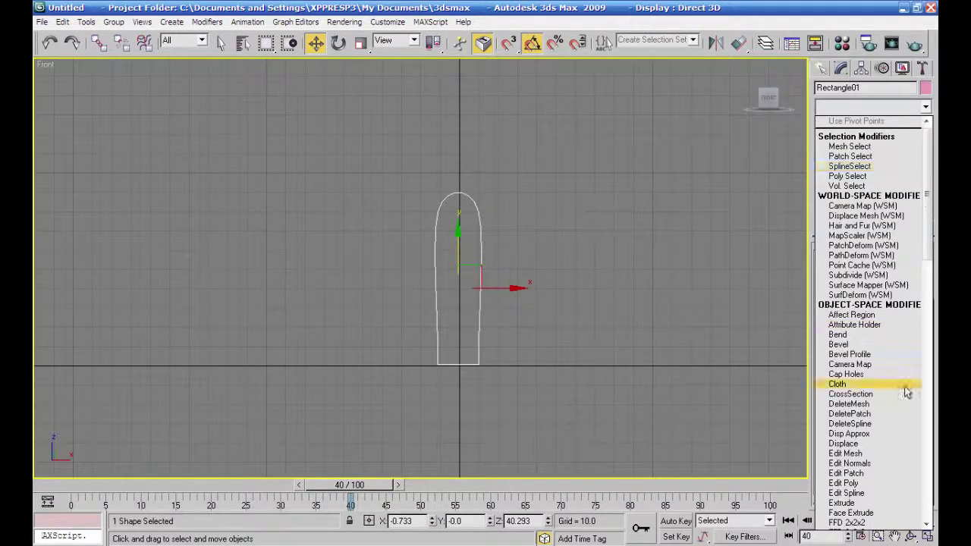
left_click(853, 503)
left_click(929, 536)
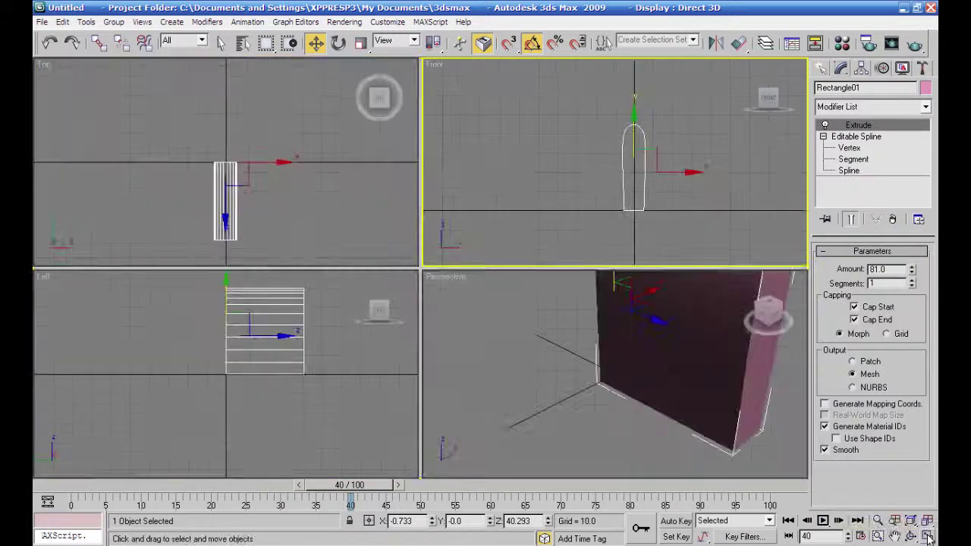
left_click(607, 428)
middle_click_drag(607, 429, 694, 400, "alt")
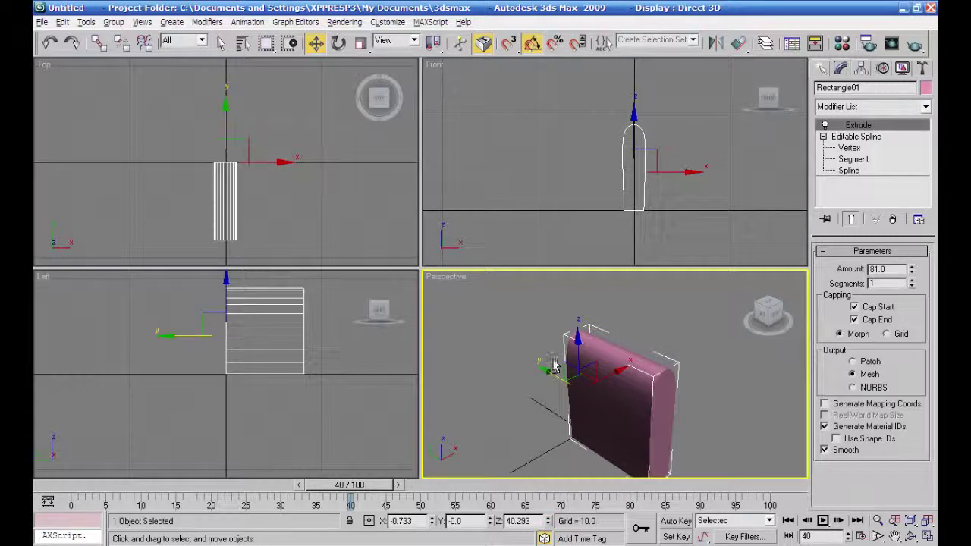
middle_click_drag(647, 370, 616, 387, "alt")
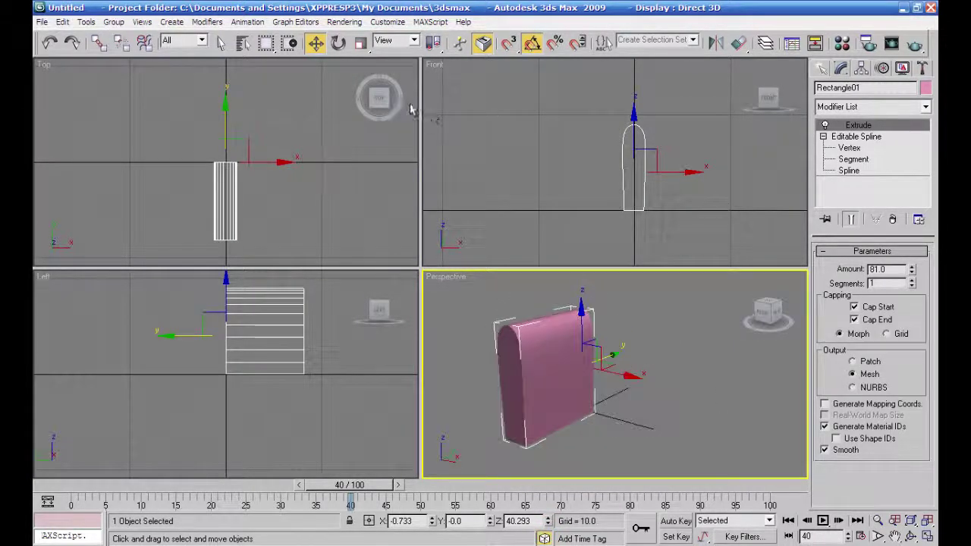
Clone the armrest as a copy in front of the original and remove the Extrude modifier from the copy
middle_click_drag(329, 159, 293, 124)
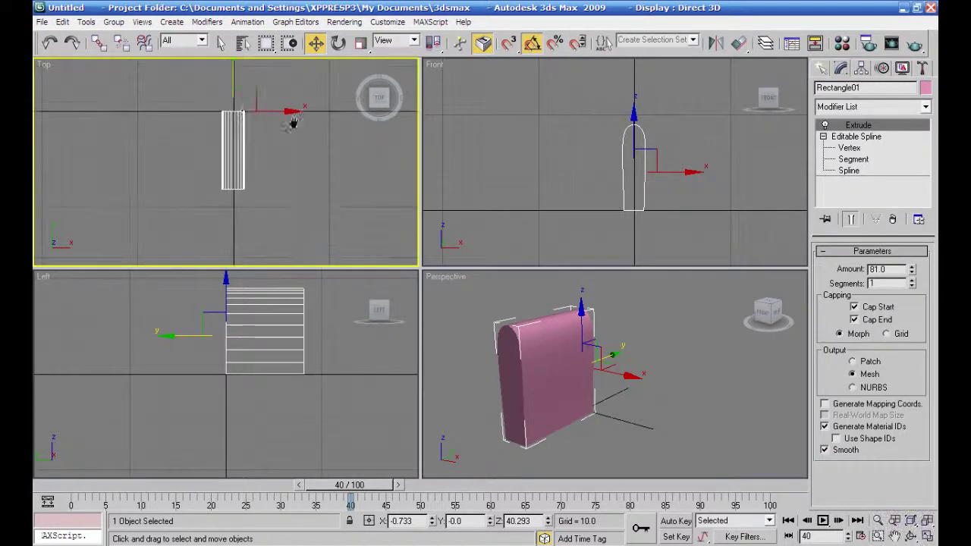
left_click_drag(231, 77, 218, 165, "shift")
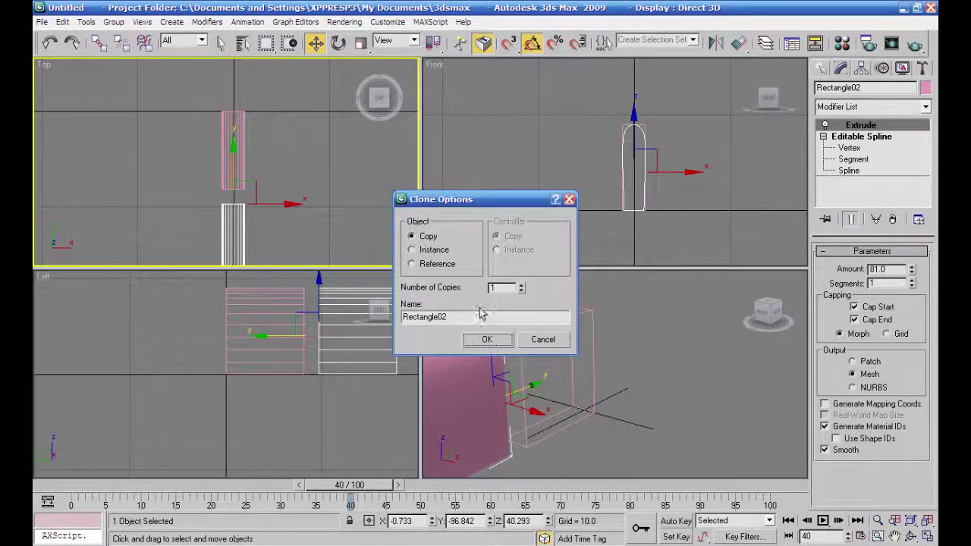
left_click(484, 340)
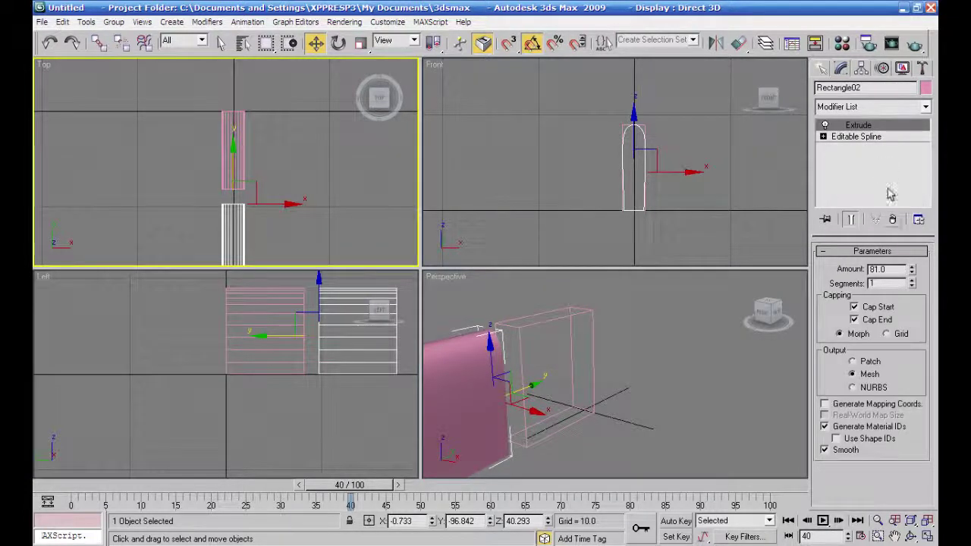
left_click(893, 220)
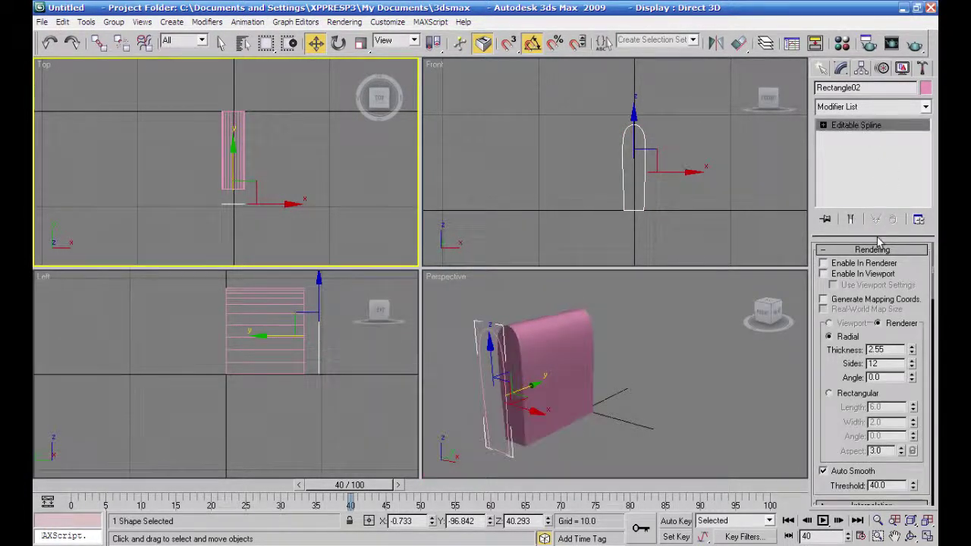
Make the copied outline spline renderable in the renderer and viewport, and move it flush against the armrest's front face
left_click(824, 274)
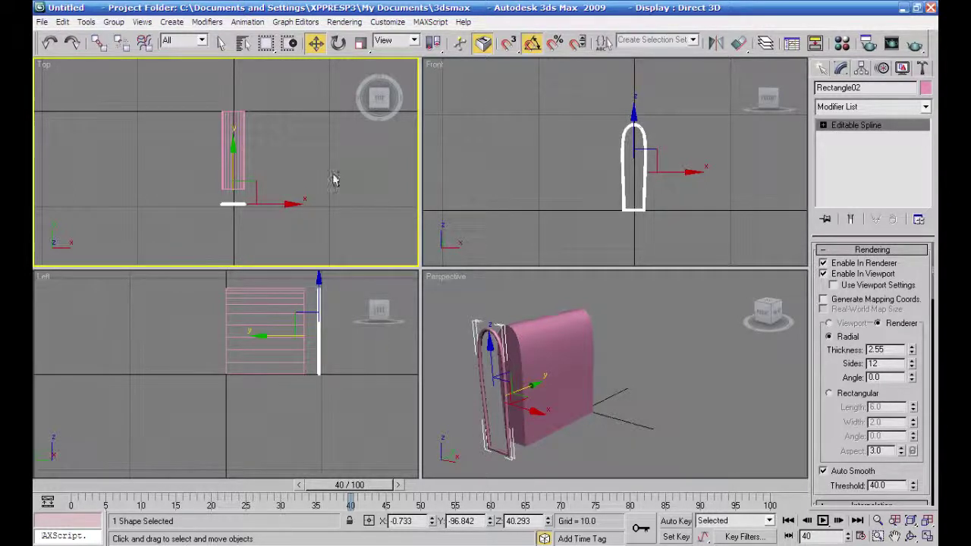
left_click_drag(230, 154, 232, 140)
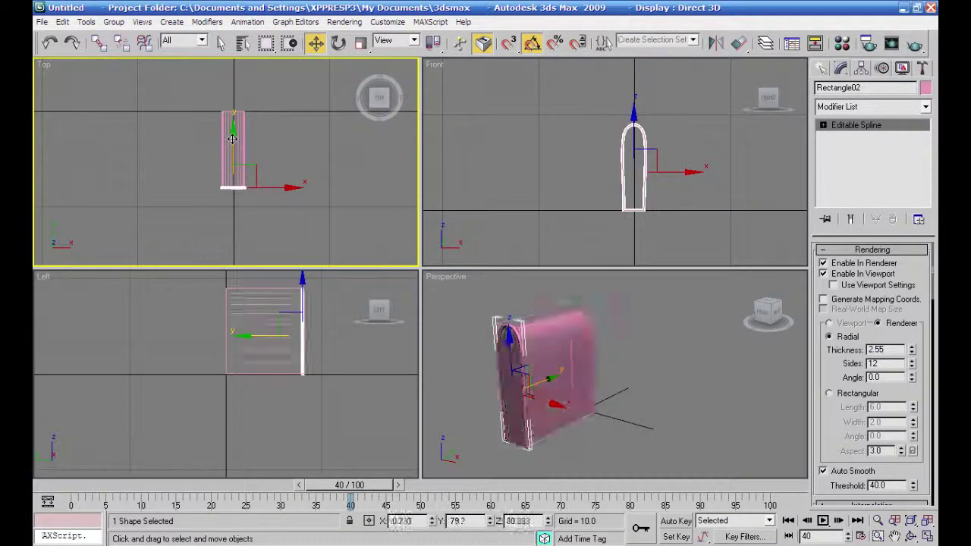
scroll(280, 231, "up", 6)
middle_click_drag(260, 214, 194, 24)
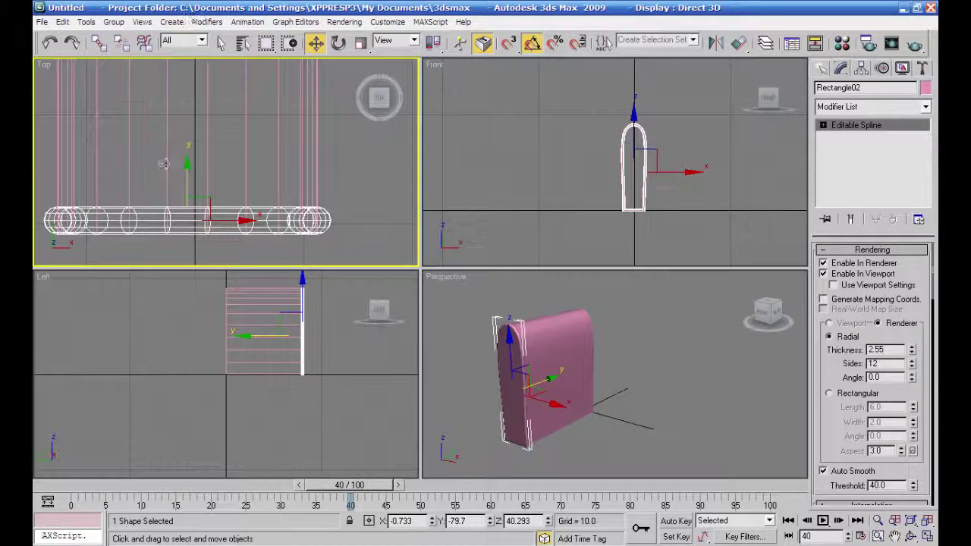
left_click_drag(188, 170, 182, 186)
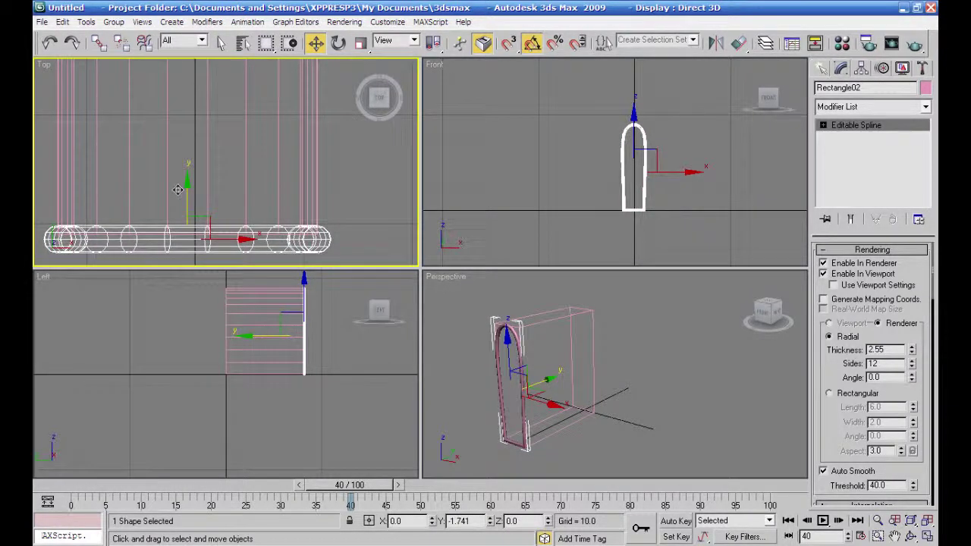
right_click(650, 383)
left_click(632, 392)
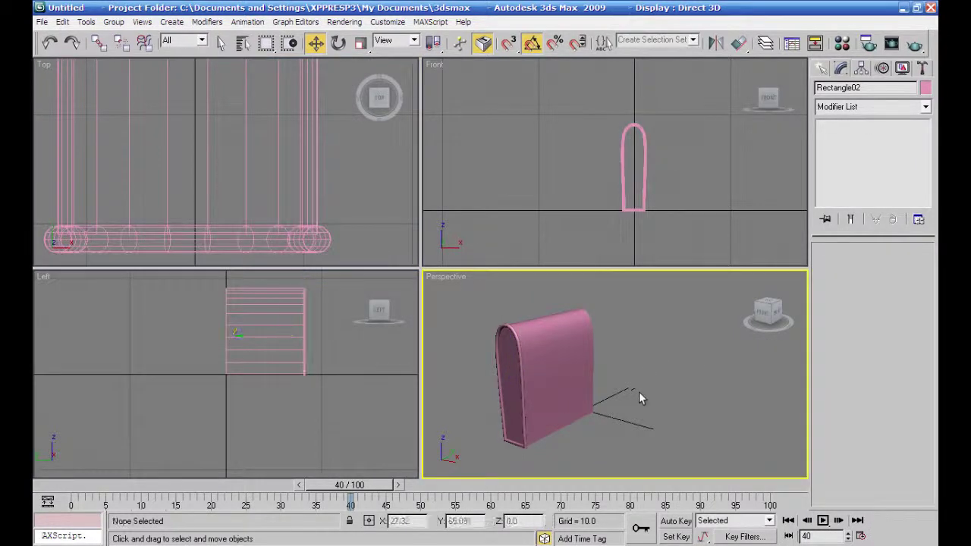
Select the armrest together with its front piping and clone both along the negative X axis as the opposite armrest
middle_click_drag(632, 392, 720, 397)
right_click(574, 234)
scroll(575, 235, "down", 3)
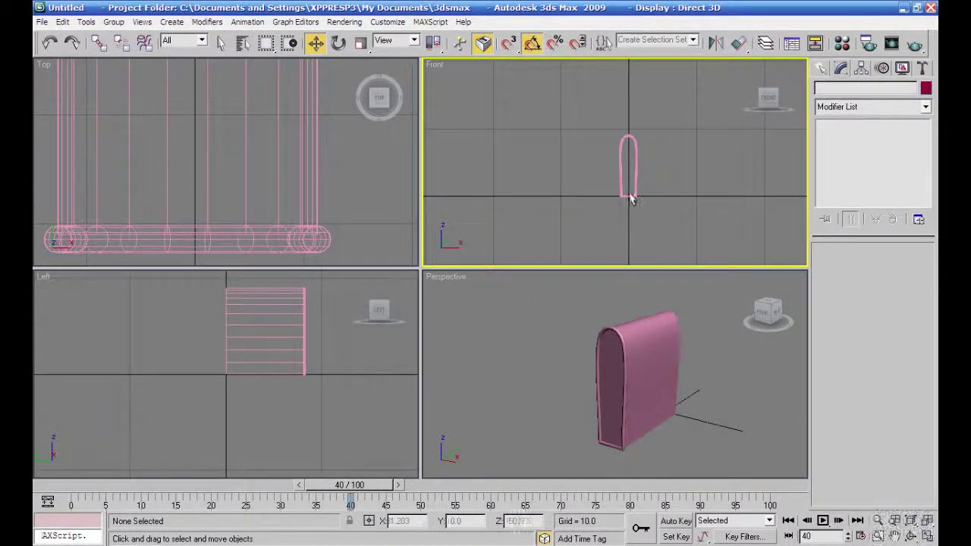
left_click_drag(651, 141, 652, 144)
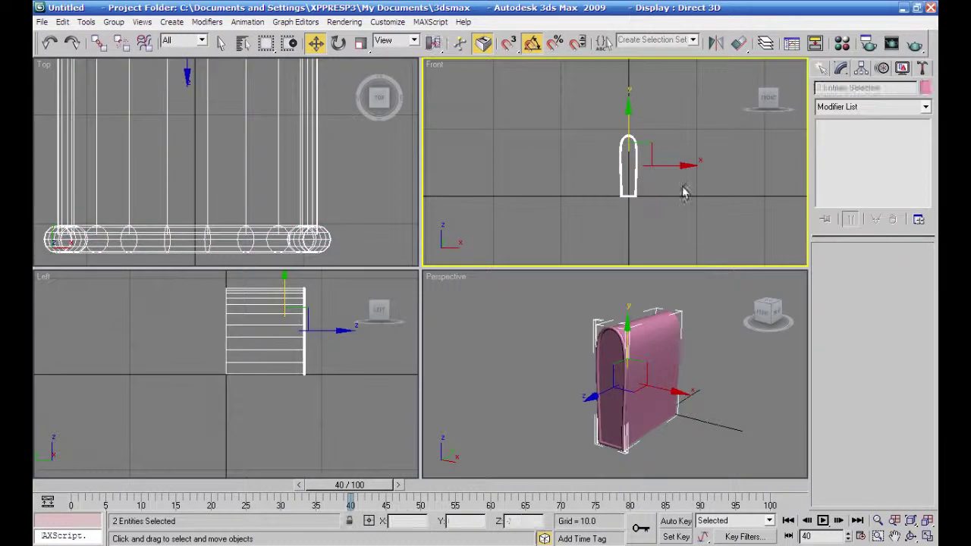
middle_click_drag(669, 175, 722, 175)
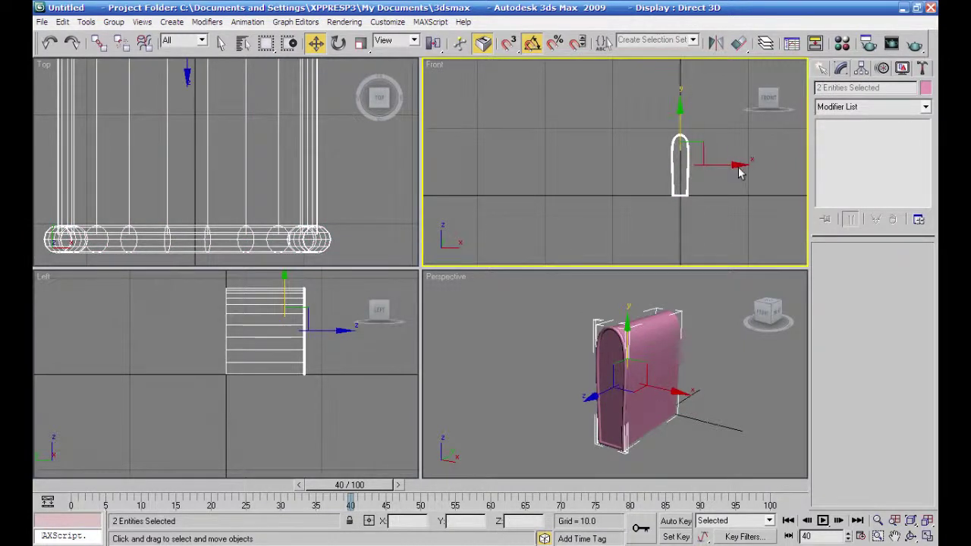
left_click_drag(738, 168, 575, 168, "shift")
left_click(487, 339)
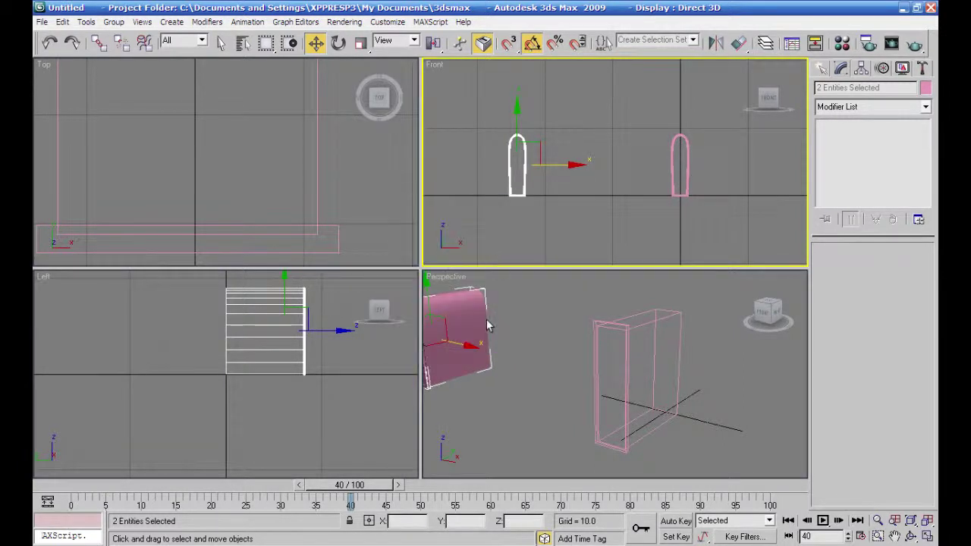
Create a ChamferBox between the two armrests in the Top view, about 77 long, 229 wide and 9 high, with a fillet of about 1.5
right_click(384, 210)
left_click(383, 211)
scroll(383, 211, "down", 5)
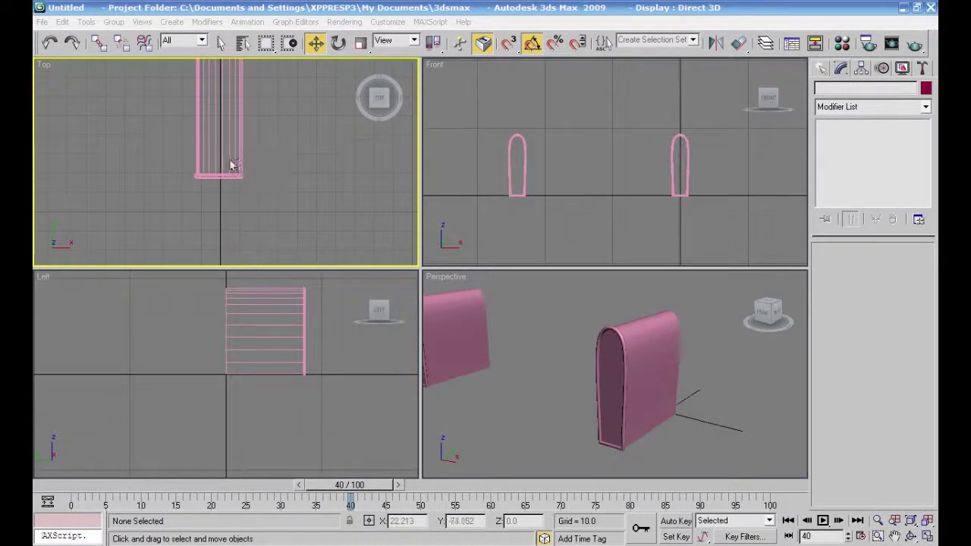
scroll(361, 251, "down", 3)
middle_click_drag(361, 251, 344, 185)
scroll(323, 202, "down", 5)
left_click(822, 69)
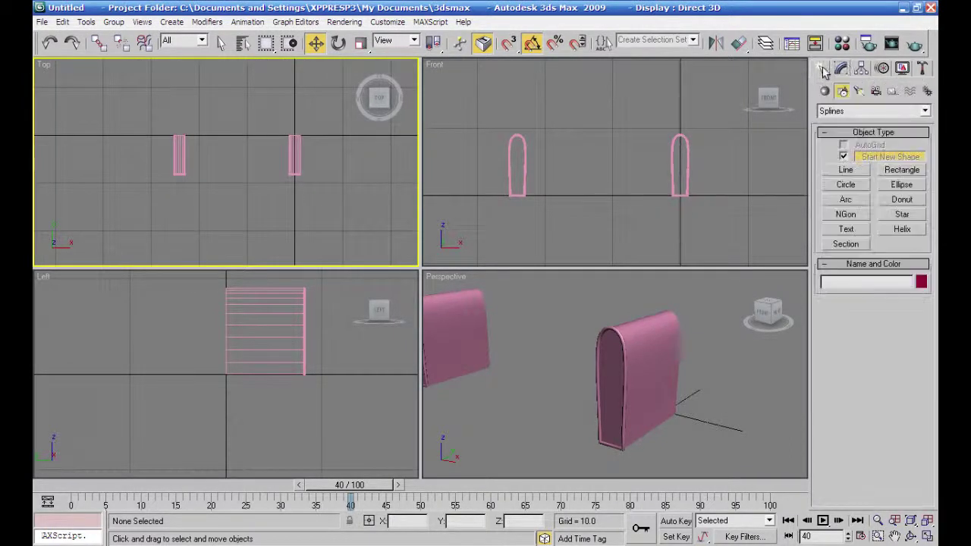
left_click(824, 92)
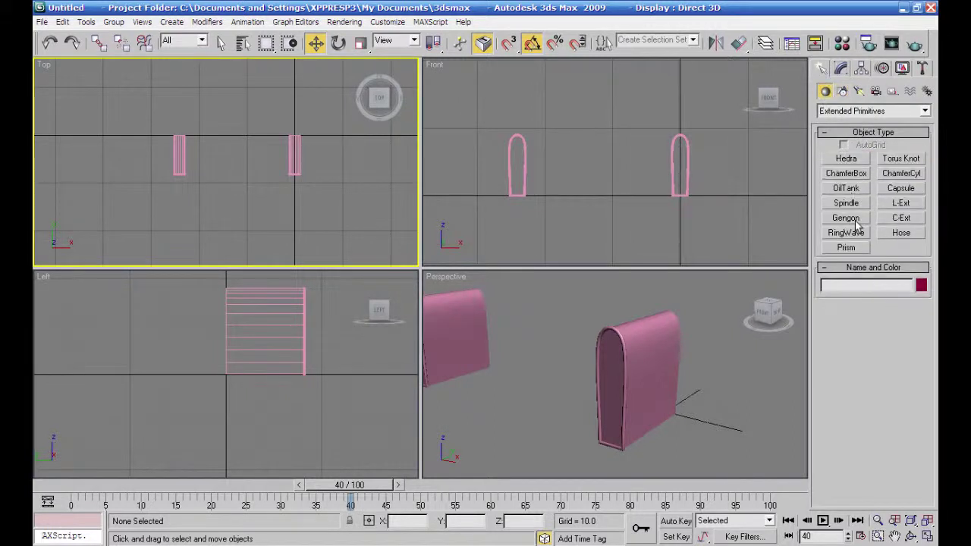
left_click(846, 173)
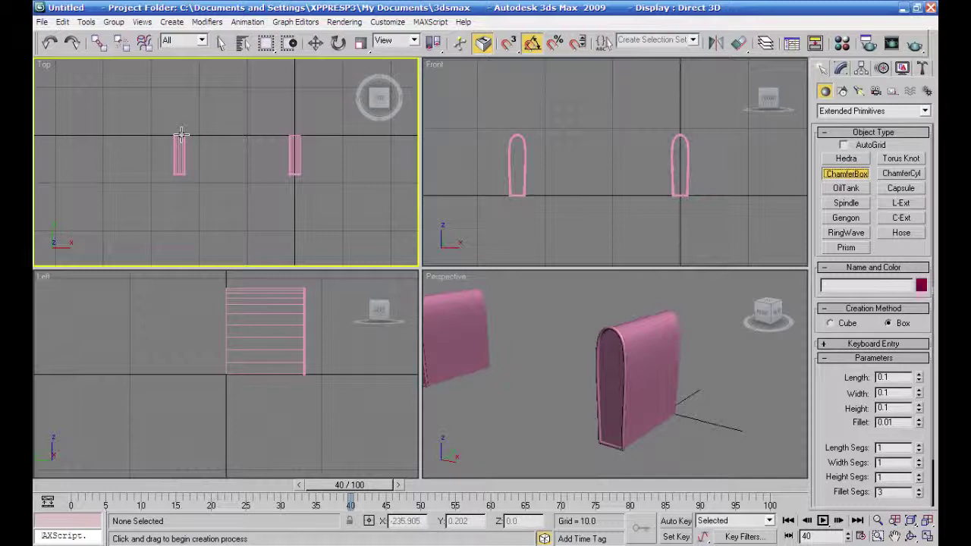
left_click_drag(181, 135, 291, 173)
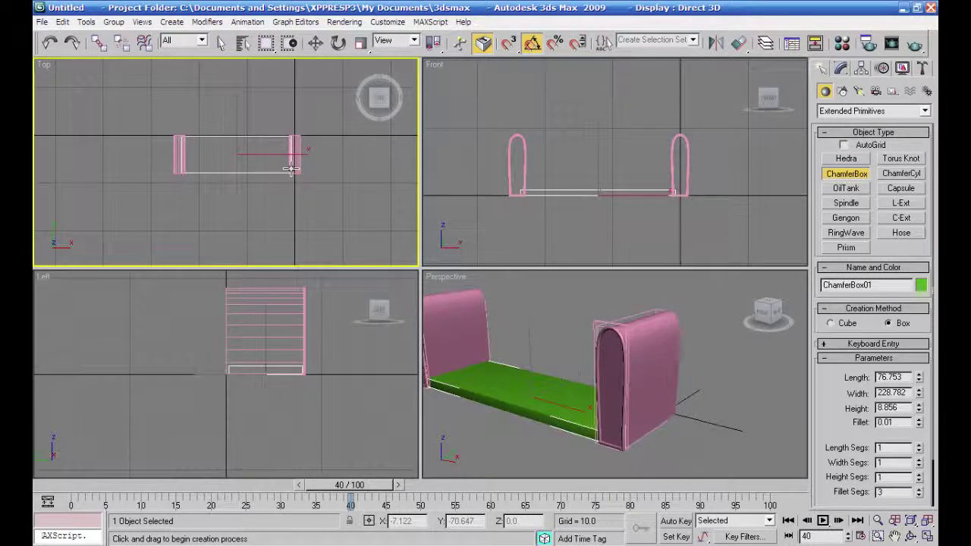
left_click(291, 169)
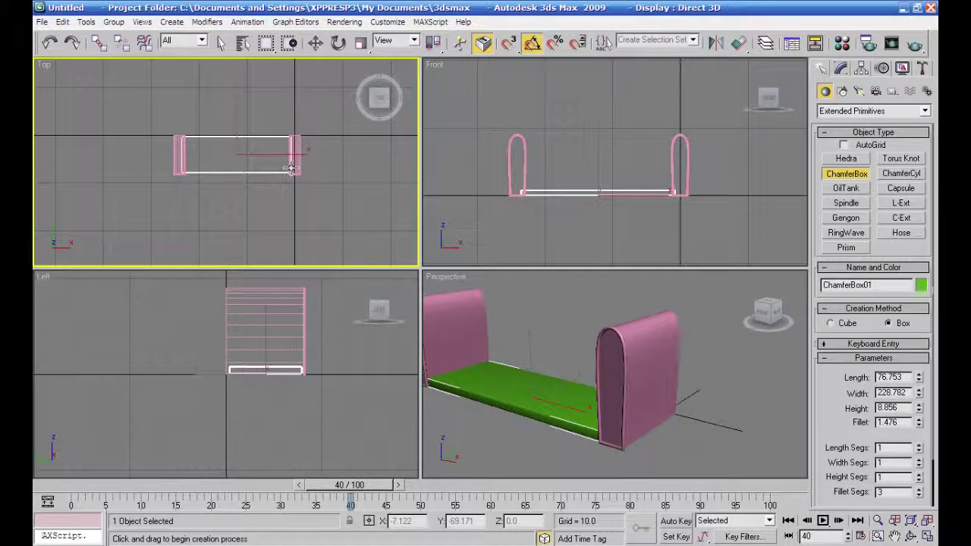
Finish the base ChamferBox with a fillet of about 3, and clone it as a single copy rotated -90° about X
left_click(291, 169)
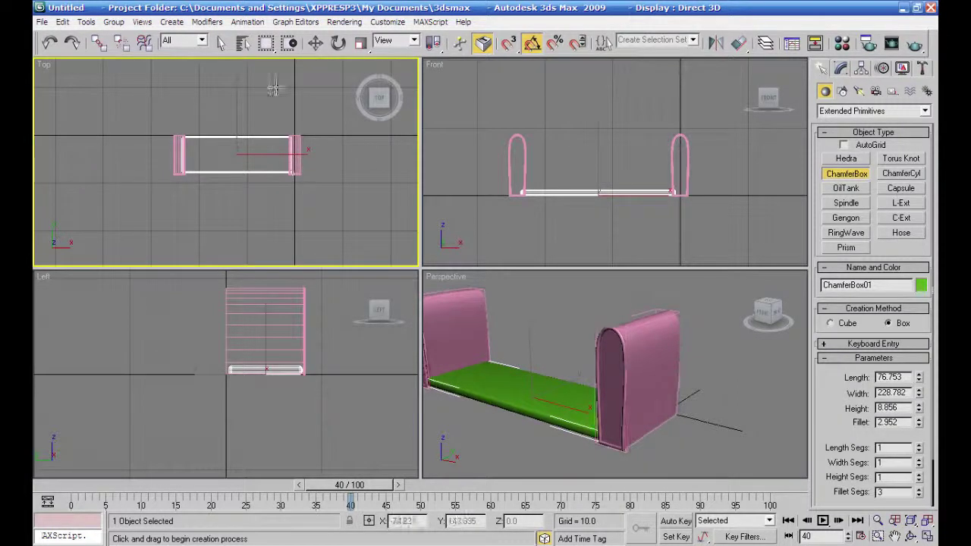
left_click(315, 42)
right_click(579, 224)
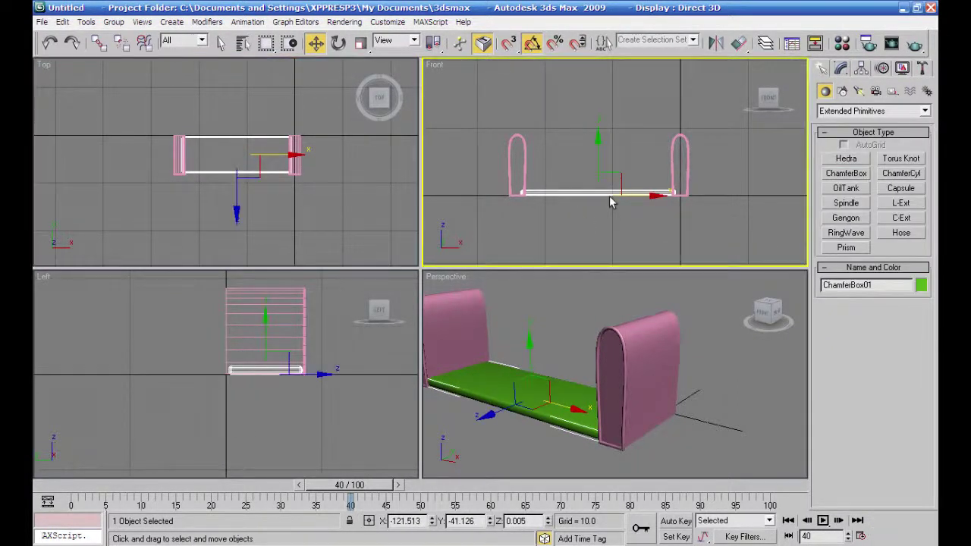
left_click(340, 44)
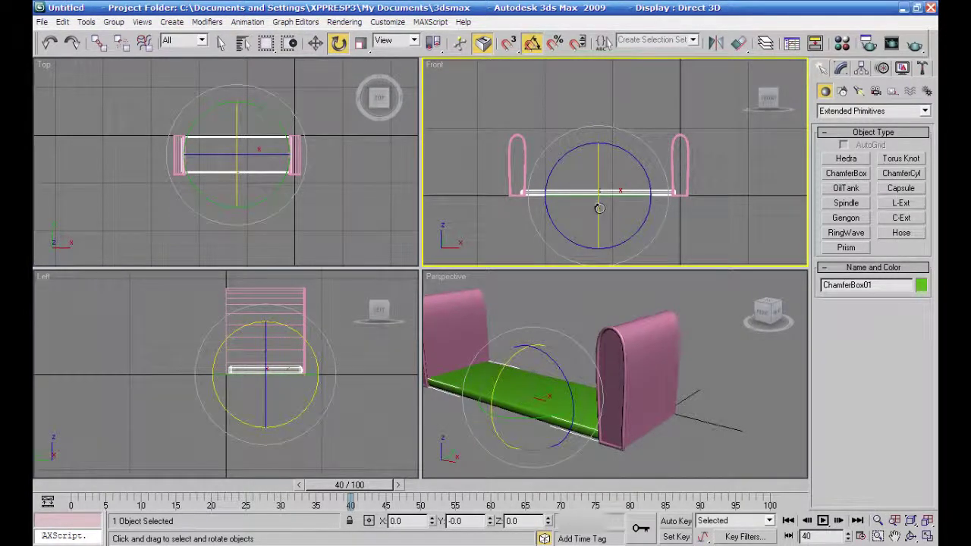
left_click_drag(599, 208, 597, 153, "shift")
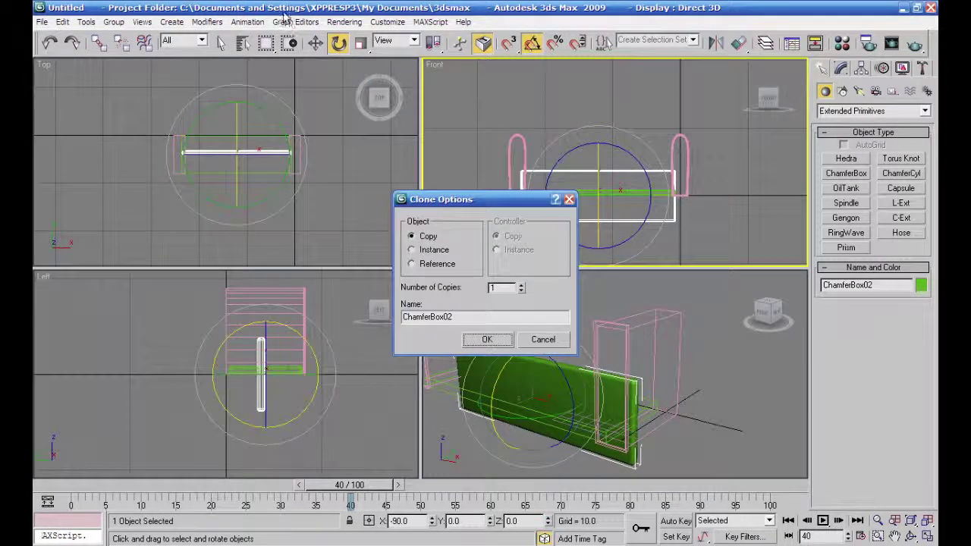
left_click(482, 340)
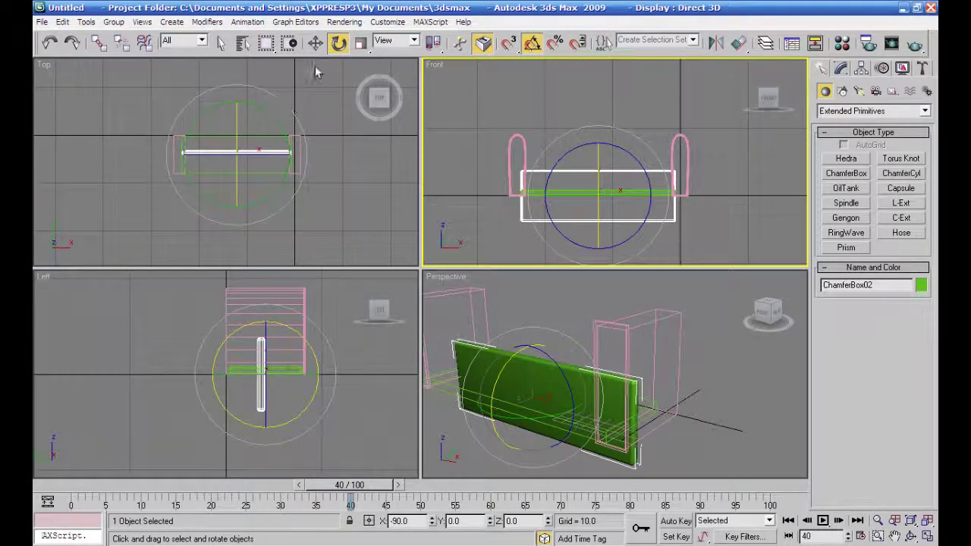
Move the upright copy about 31 along Y to the rear edge of the base and raise it to stand on the base as the backrest
left_click(315, 43)
right_click(326, 210)
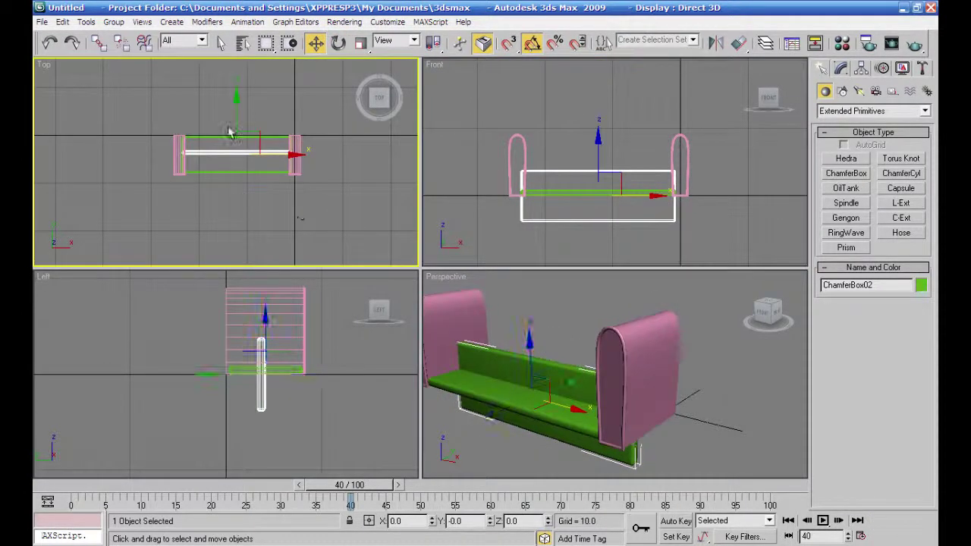
left_click_drag(238, 112, 237, 96)
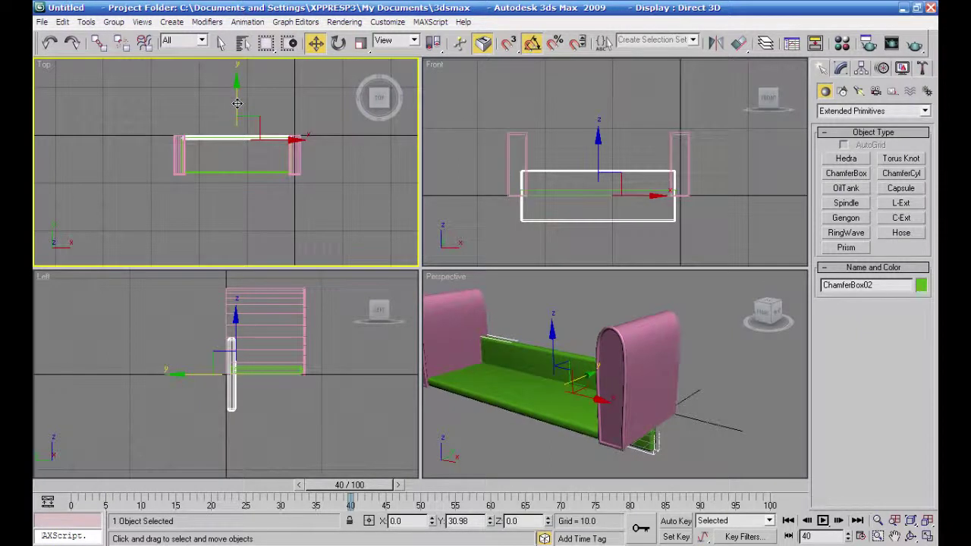
right_click(559, 243)
mouse_move(600, 150)
left_mouse_down()
mouse_move(599, 119)
mouse_move(628, 146)
mouse_move(598, 166)
left_mouse_up()
Raise the base and backrest together in the Front view so the seat sits above the bottom of the armrests
left_click_drag(599, 125, 599, 108)
middle_click_drag(577, 365, 574, 435)
middle_click_drag(570, 397, 627, 432, "alt")
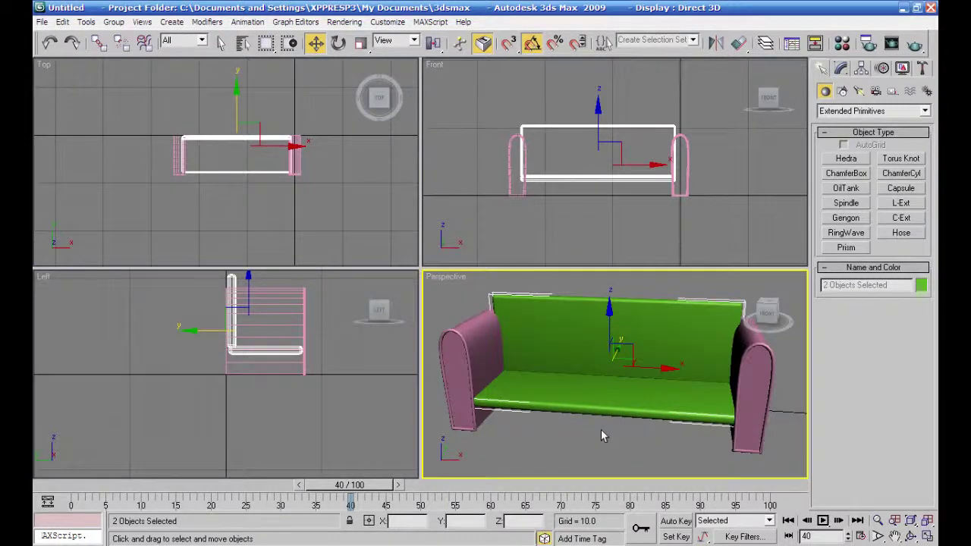
left_click(601, 435)
Set the backrest's length to about 65.24 and lower it until its upper edge is level with the tops of the armrests
left_click(599, 326)
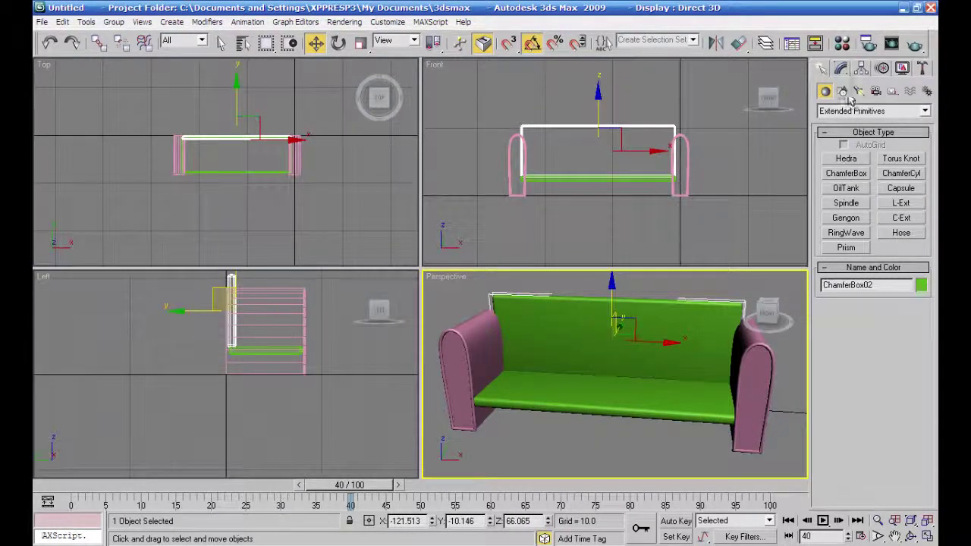
left_click(840, 69)
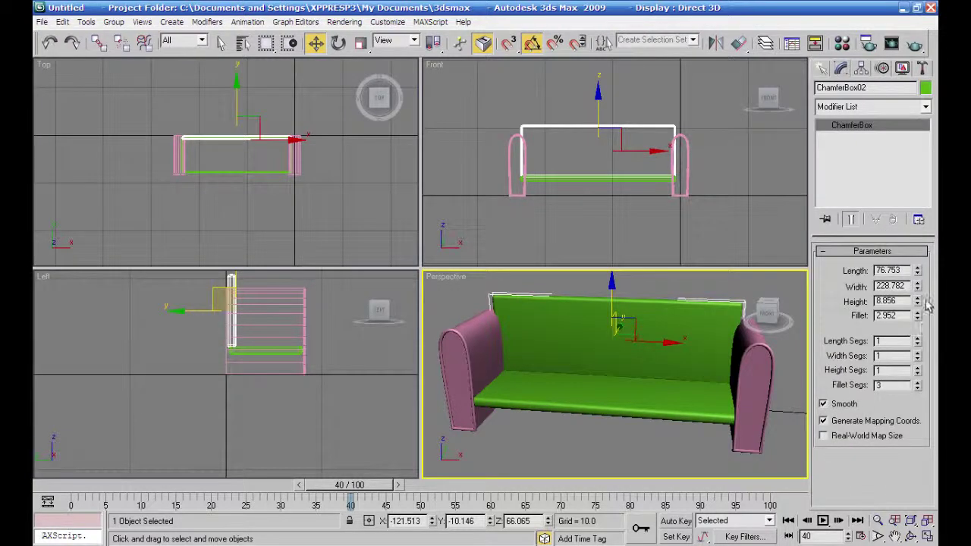
left_click_drag(918, 288, 916, 278)
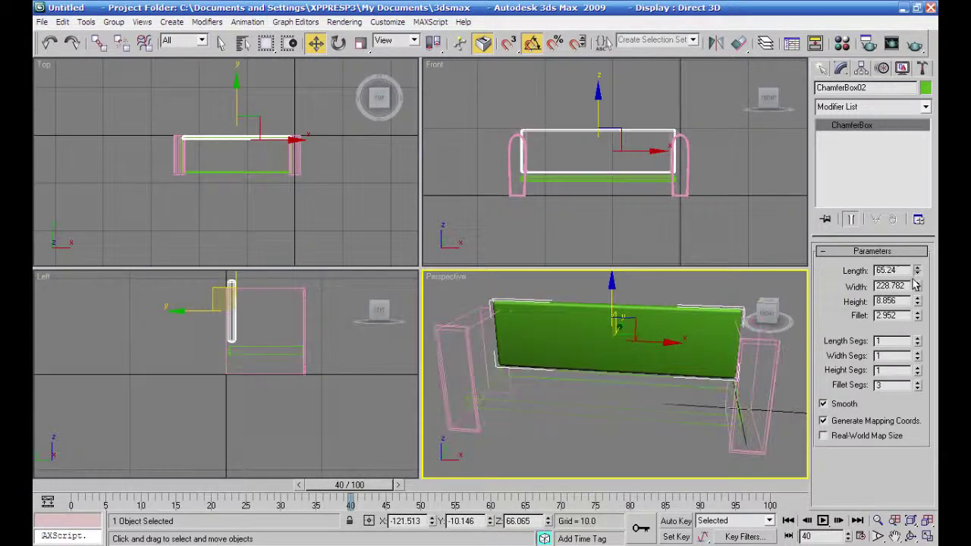
right_click(581, 222)
left_click_drag(598, 111, 598, 118)
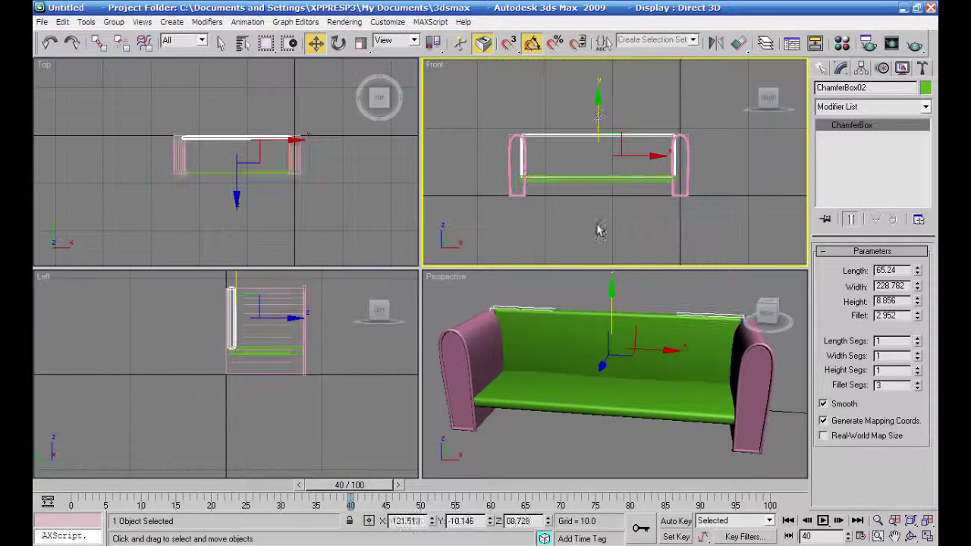
left_click(569, 419)
middle_click_drag(630, 406, 610, 382, "alt")
middle_click_drag(613, 274, 640, 421, "alt")
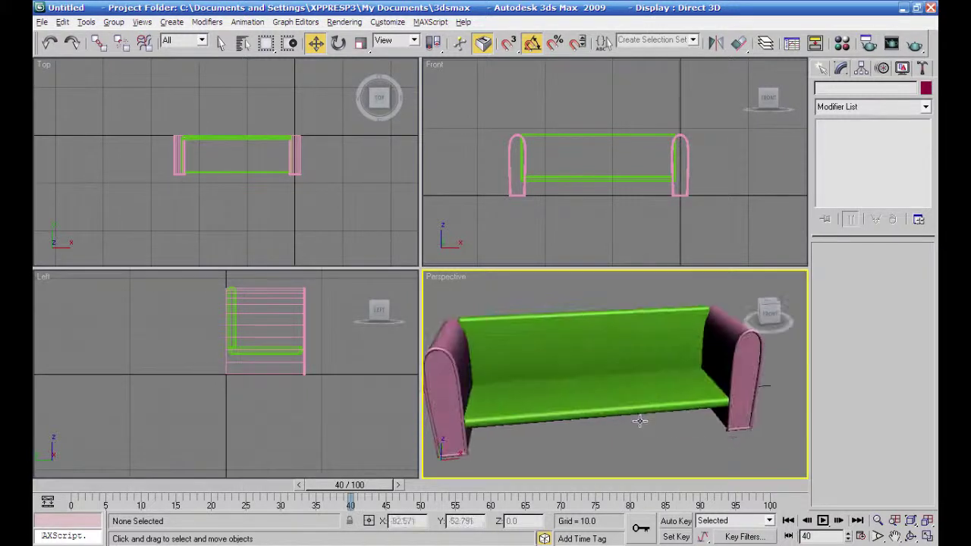
Create a seat cushion ChamferBox beside the right armrest in the Top view, about 70 long, 73 wide and 14 high, with a fillet of about 3.7
left_click(821, 68)
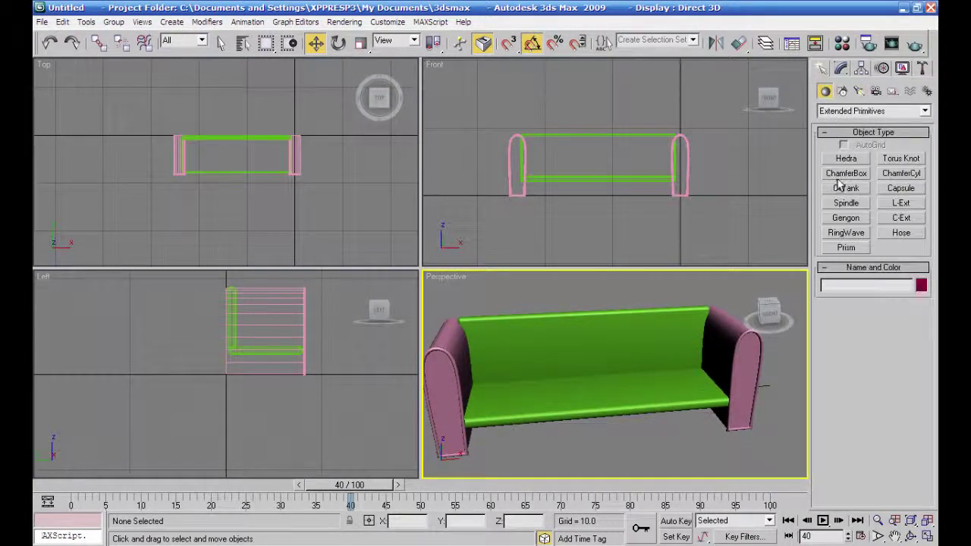
left_click(844, 174)
middle_click_drag(273, 261, 274, 246)
scroll(273, 247, "up", 3)
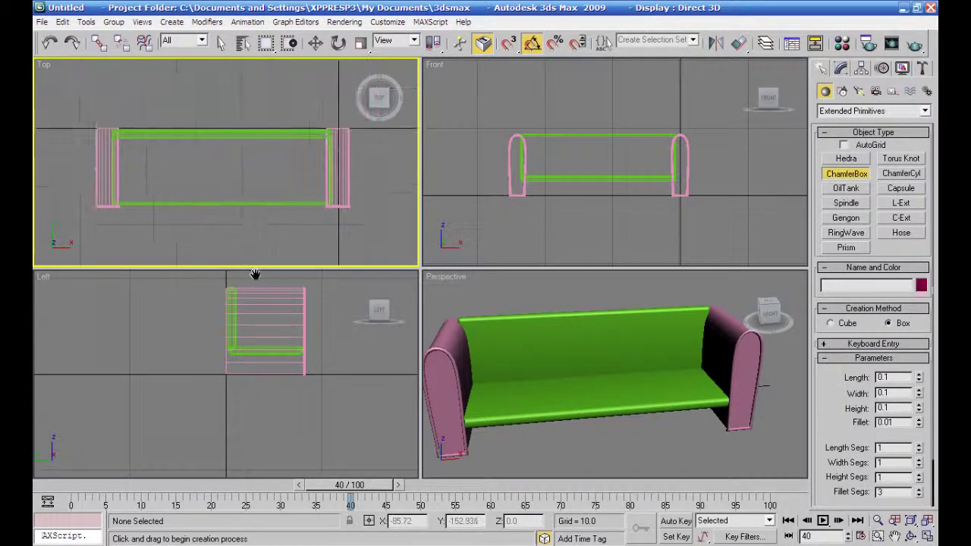
key("z")
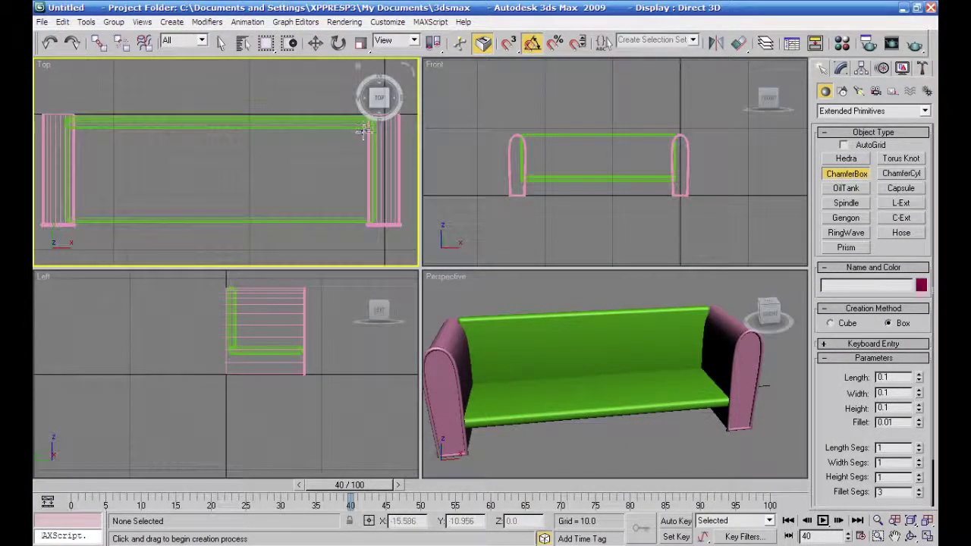
left_click_drag(366, 131, 262, 228)
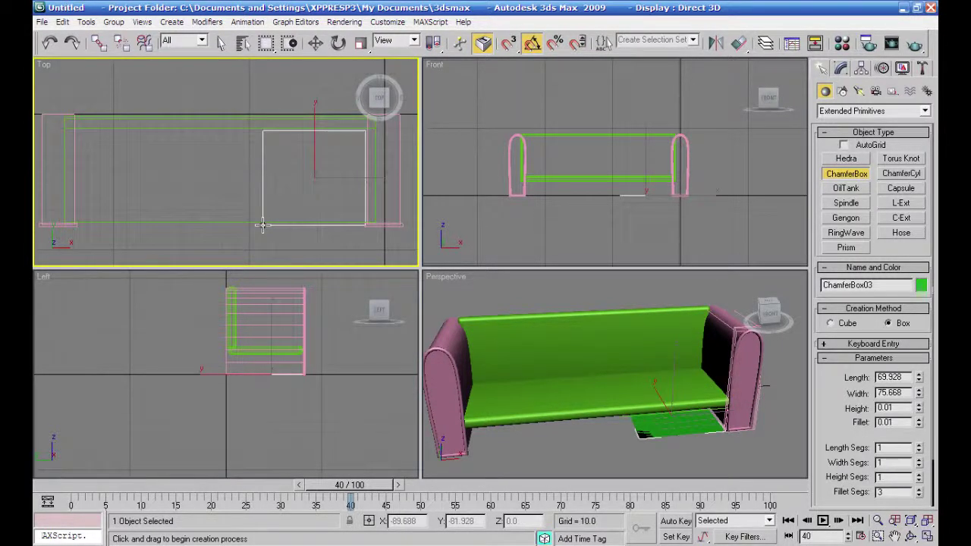
left_click_drag(264, 229, 267, 224)
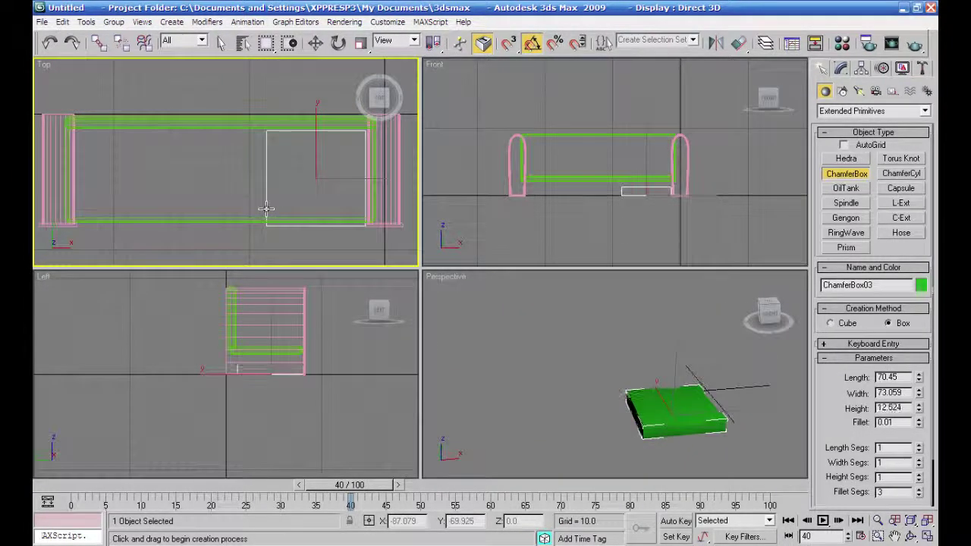
left_click(266, 205)
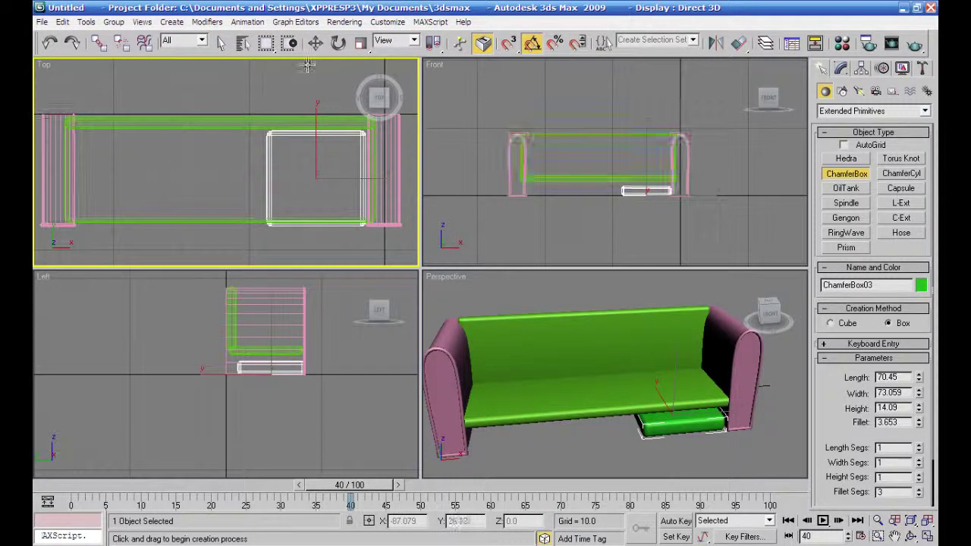
Clone the cushion along the negative X axis with 2 copies, side by side across the sofa's width
left_click(316, 42)
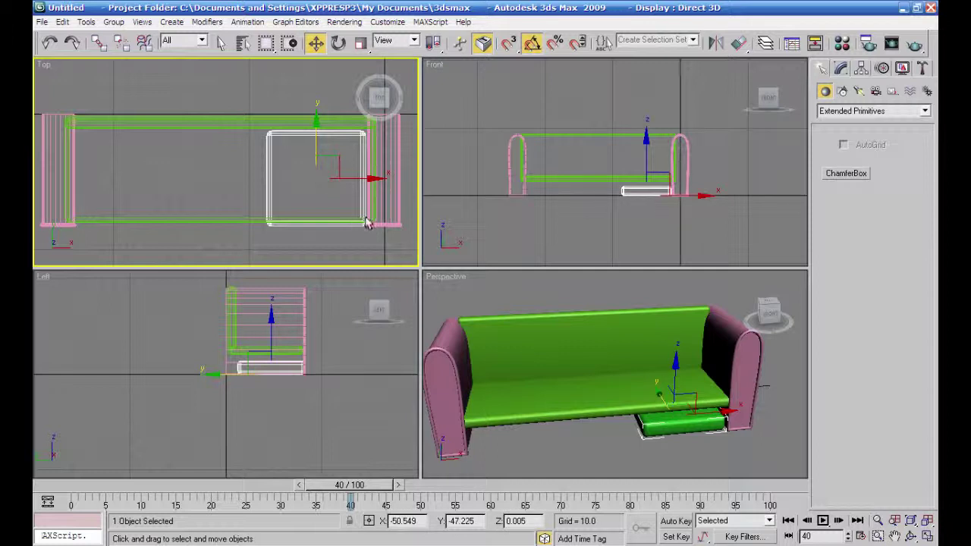
left_click_drag(368, 179, 261, 178)
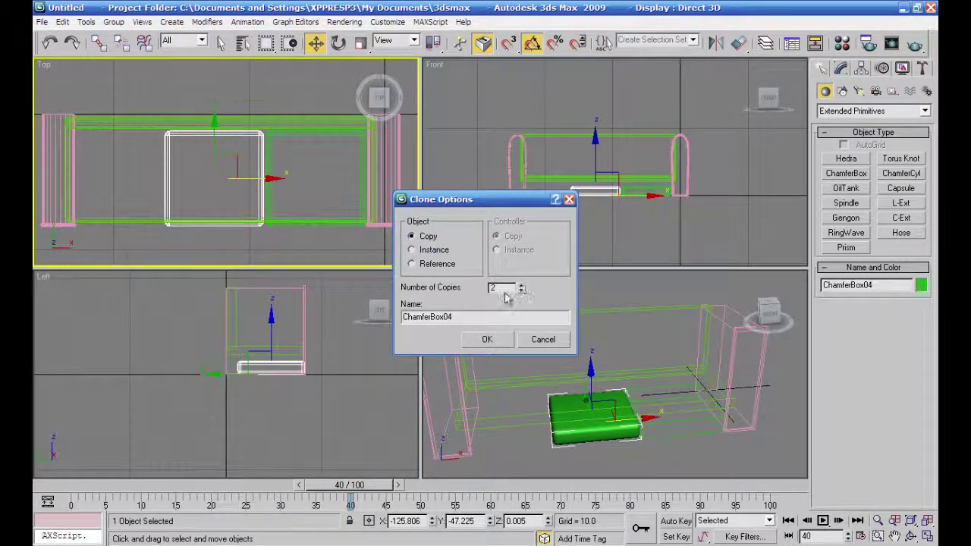
left_click(485, 340)
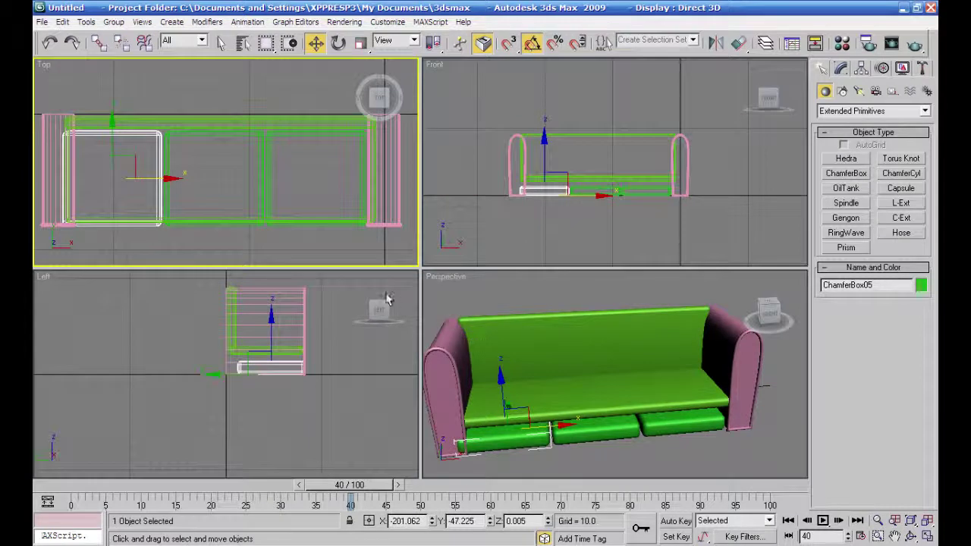
Select all three cushions in the Front view and raise them onto the seat base
left_click(474, 262)
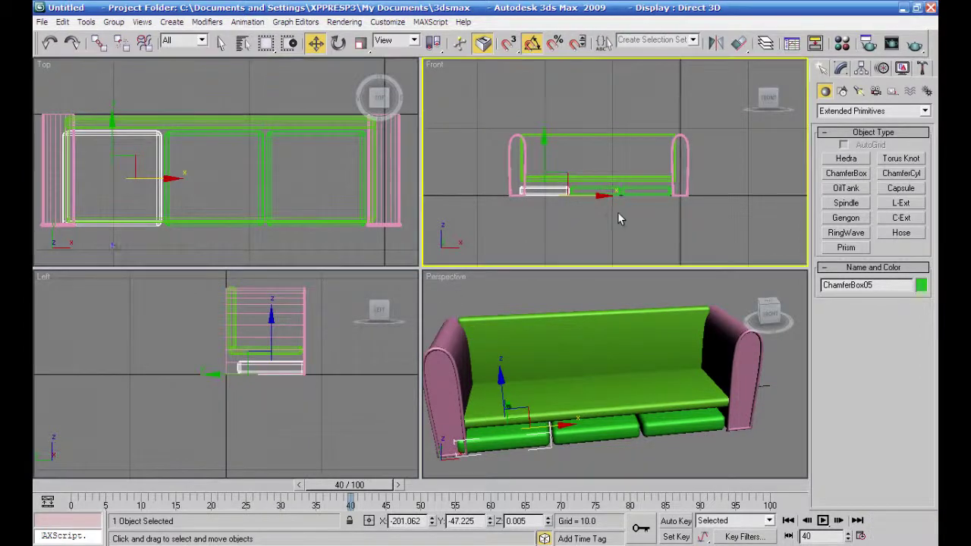
left_click(617, 212)
left_click_drag(571, 203, 561, 190)
left_click_drag(595, 152, 596, 133)
middle_click_drag(678, 444, 657, 460, "alt")
left_click(650, 434)
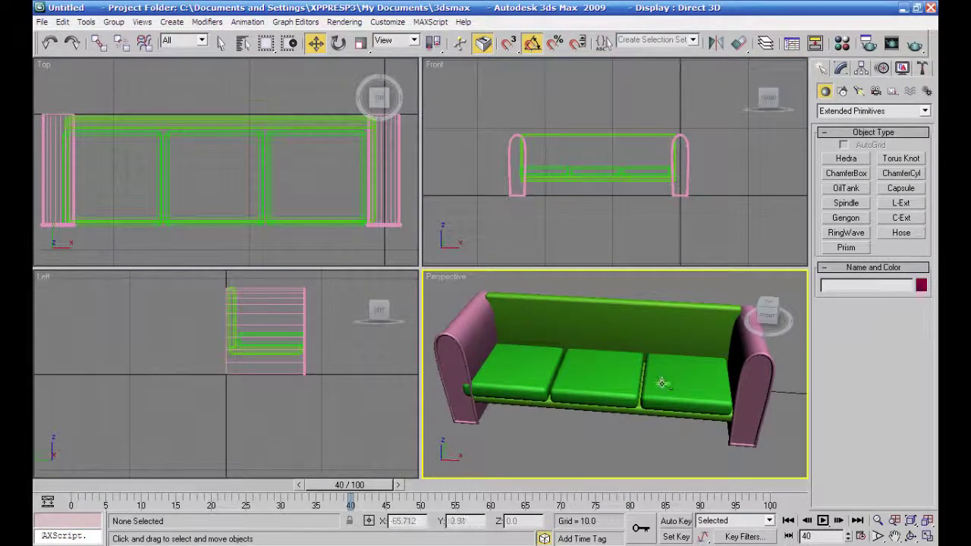
Reduce the width of the right-hand seat cushion to about 68
left_click(664, 375)
left_click(840, 68)
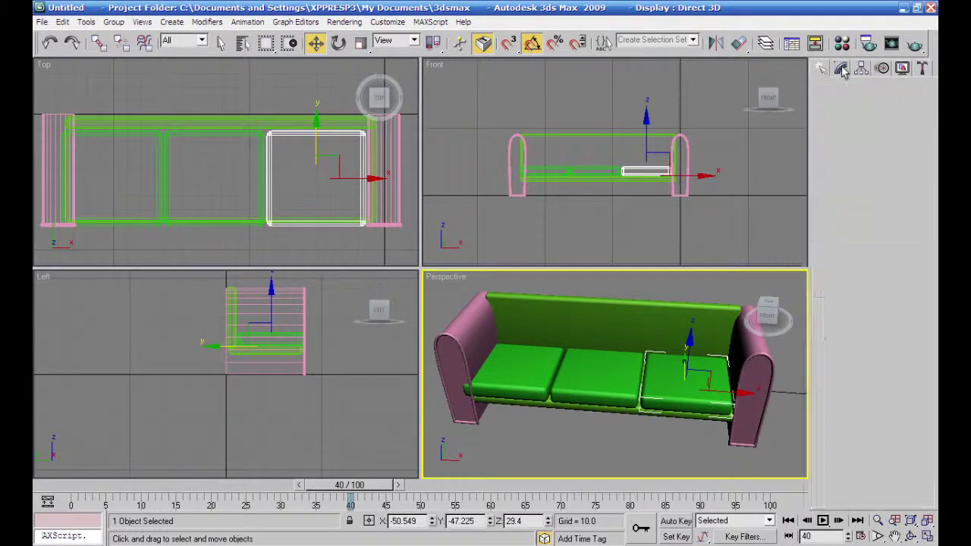
left_click_drag(918, 272, 917, 292)
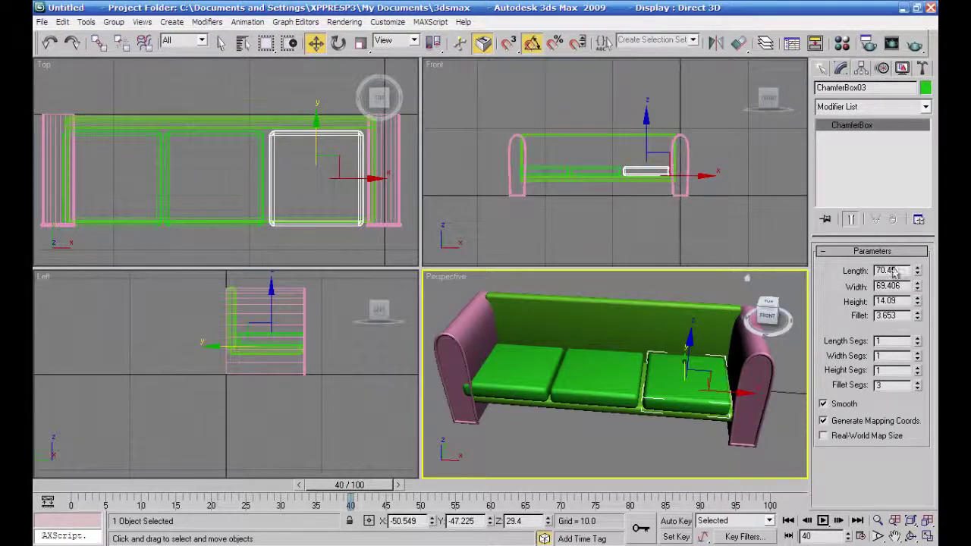
left_click_drag(918, 294, 918, 302)
scroll(687, 214, "up", 2)
scroll(678, 219, "up", 2)
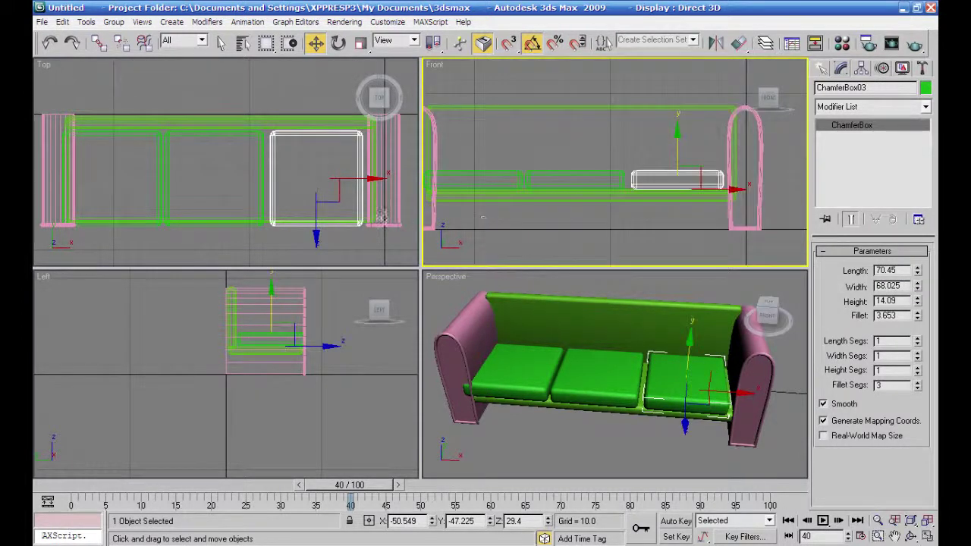
Move the narrowed cushion along X against the right armrest in a maximized Top view
right_click(341, 245)
left_click(928, 536)
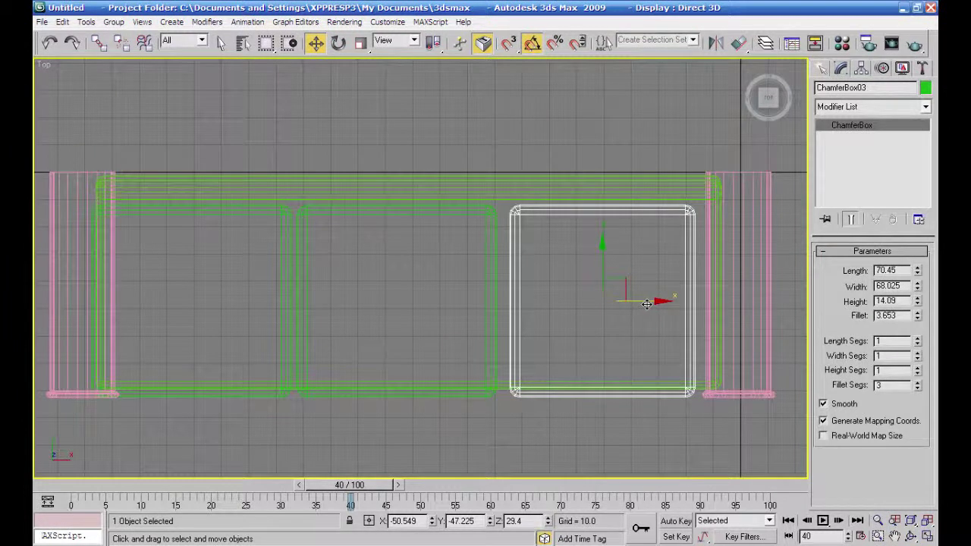
left_click_drag(660, 302, 674, 300)
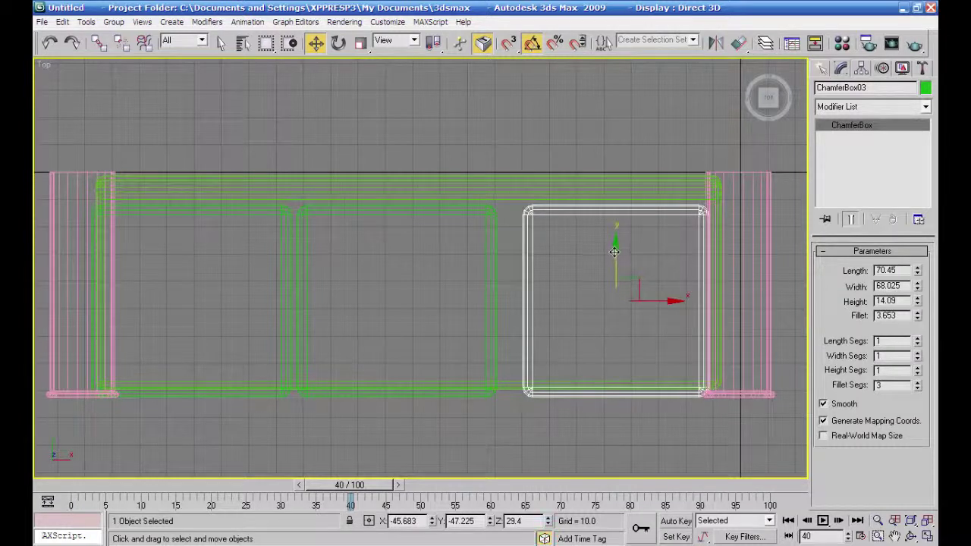
Move the middle and left cushions along positive X to close the gaps between the three cushions
left_click(491, 297)
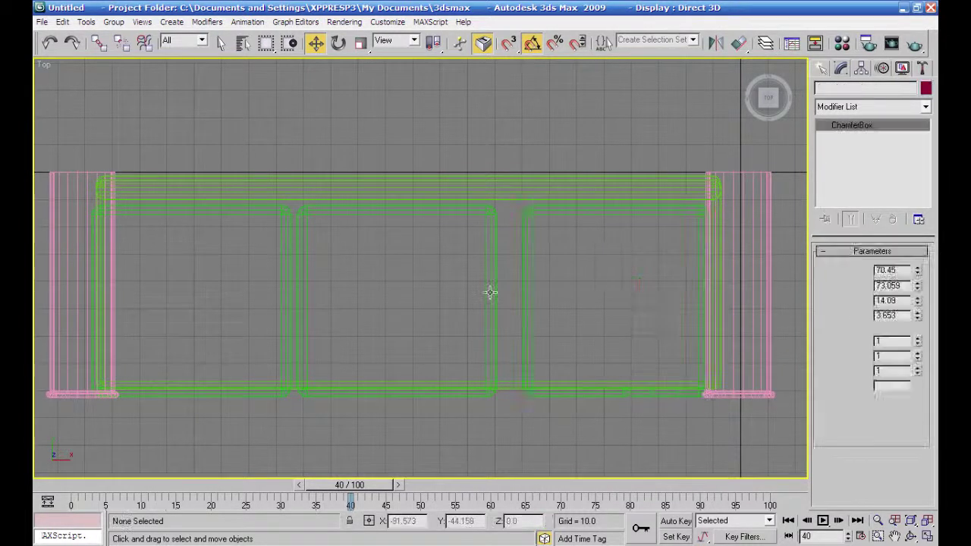
left_click_drag(460, 302, 485, 302)
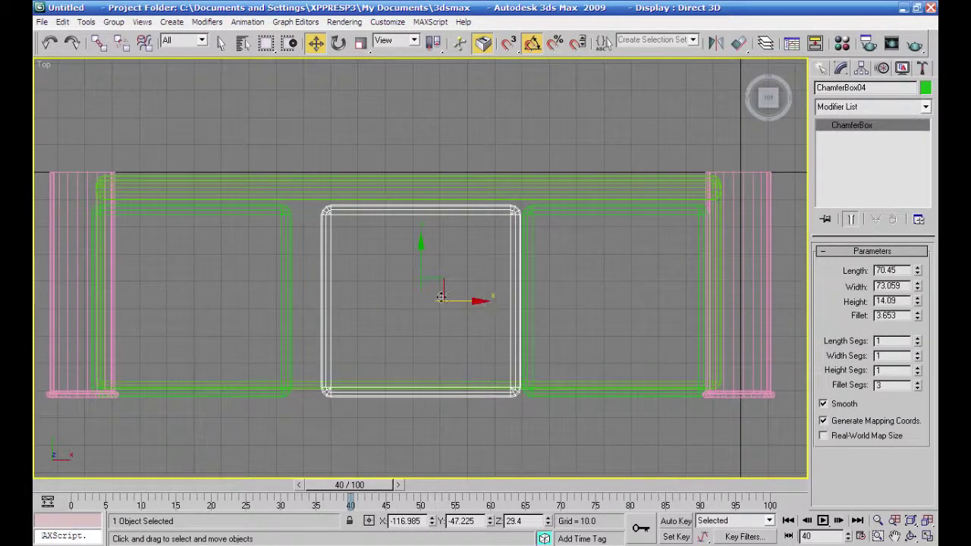
left_click(288, 281)
left_click_drag(249, 302, 275, 302)
Select all three cushions and shift them slightly along negative X to fit between the armrests, restoring the four-viewport layout
left_click_drag(572, 279, 295, 289)
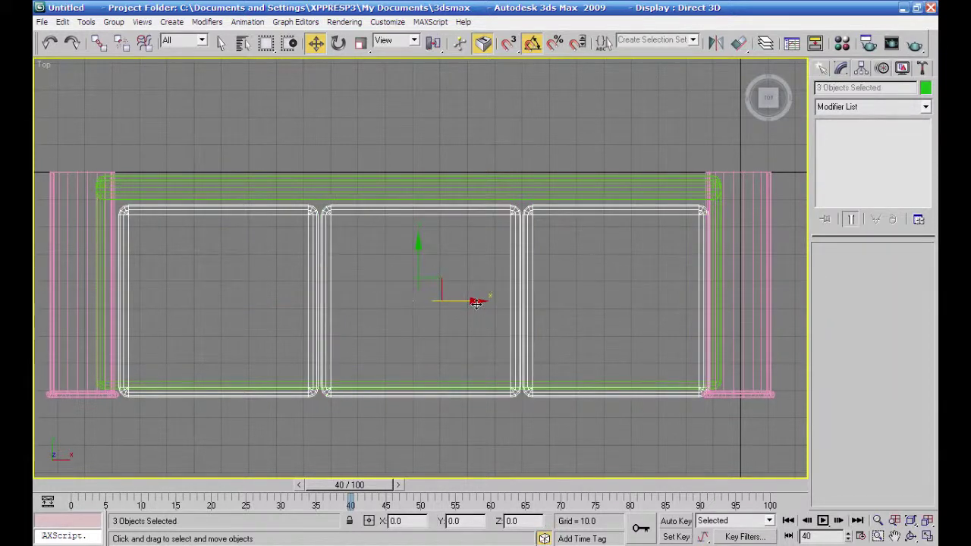
left_click_drag(474, 302, 472, 302)
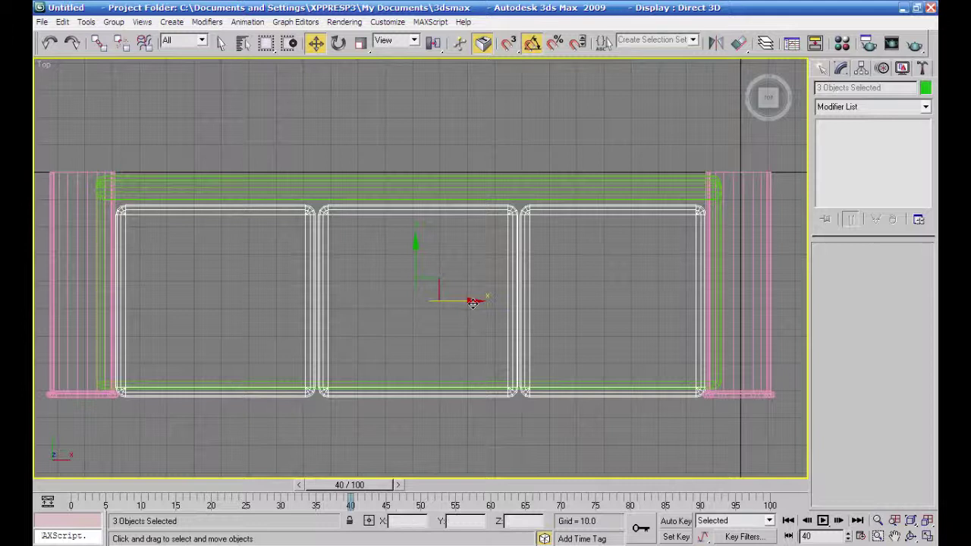
left_click(927, 536)
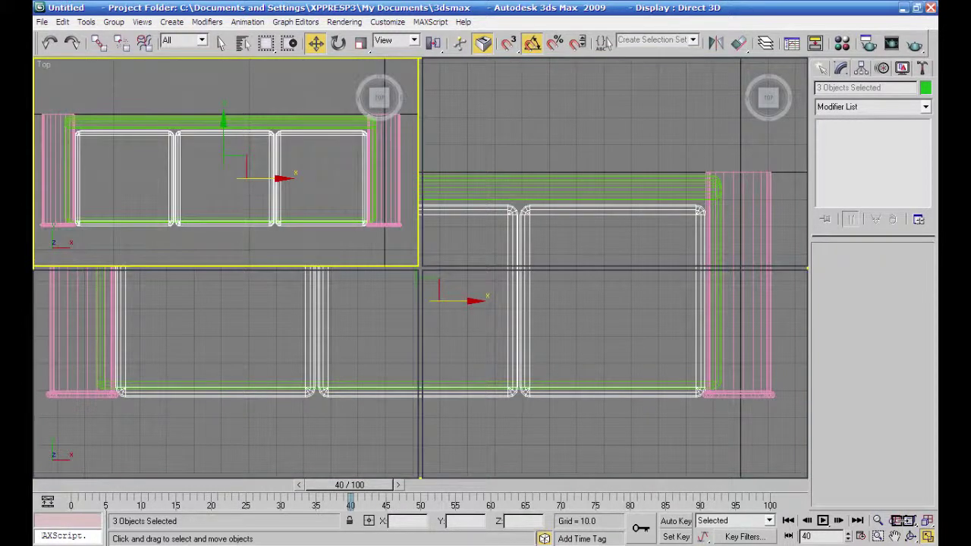
right_click(616, 414)
middle_click_drag(617, 414, 491, 303, "alt")
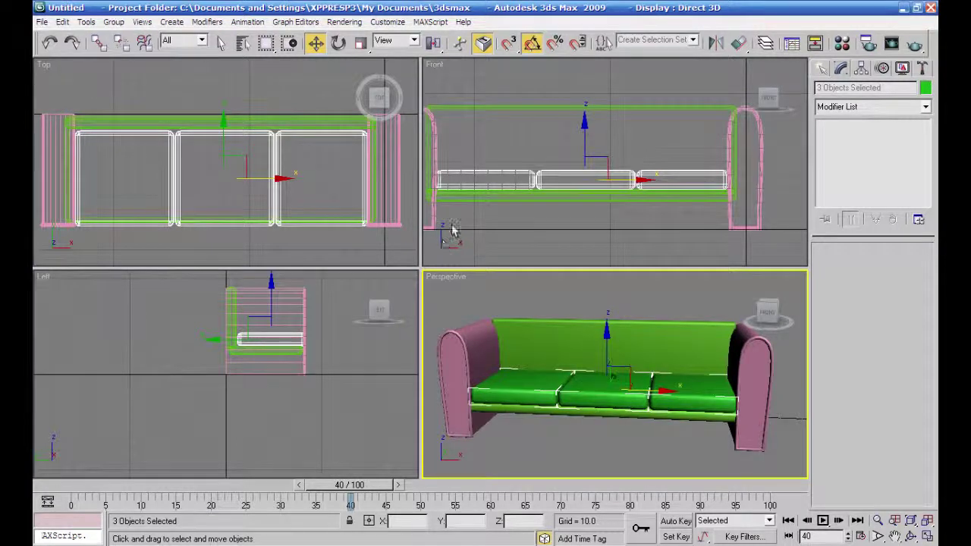
Rotate a copy of the three seat cushions -90 degrees about X, cloned as a single Copy
right_click(514, 233)
left_click(339, 44)
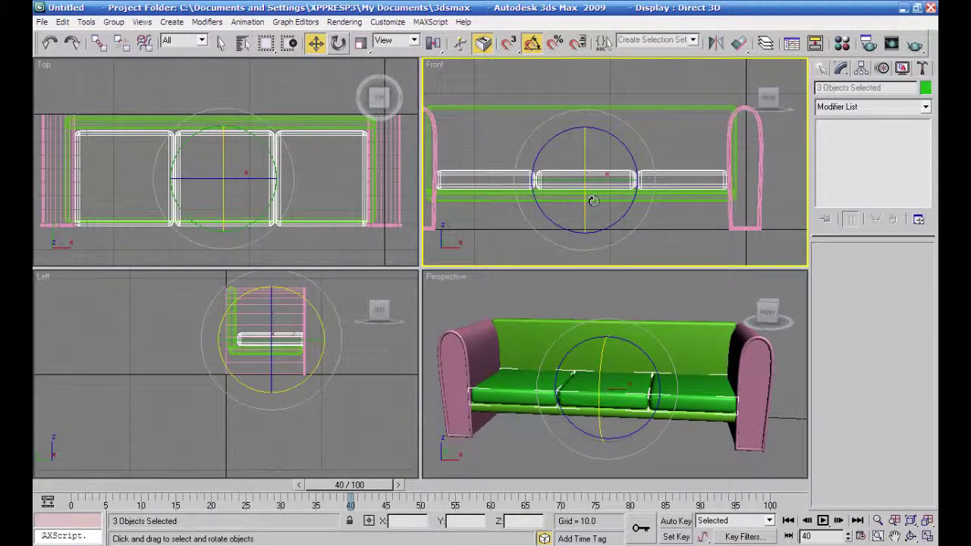
left_click_drag(593, 201, 590, 144)
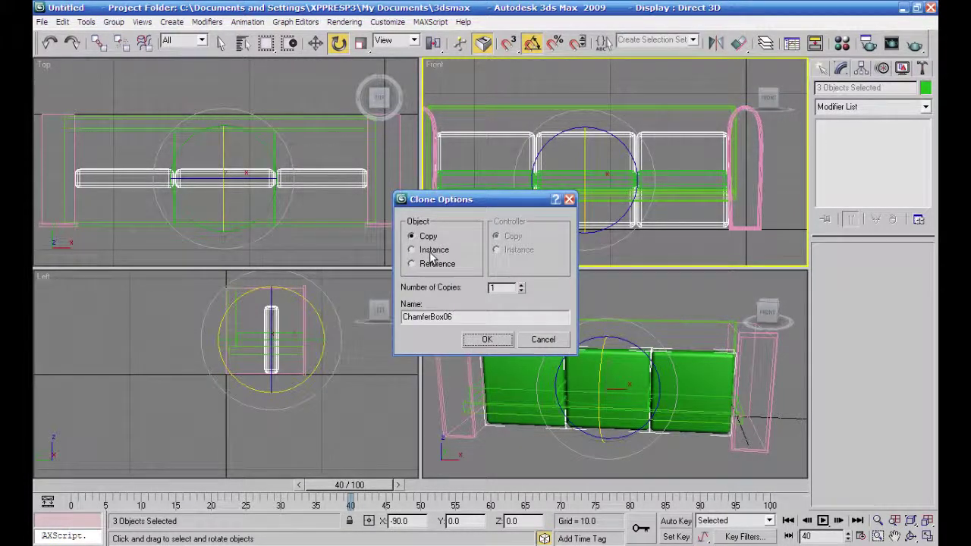
left_click(480, 341)
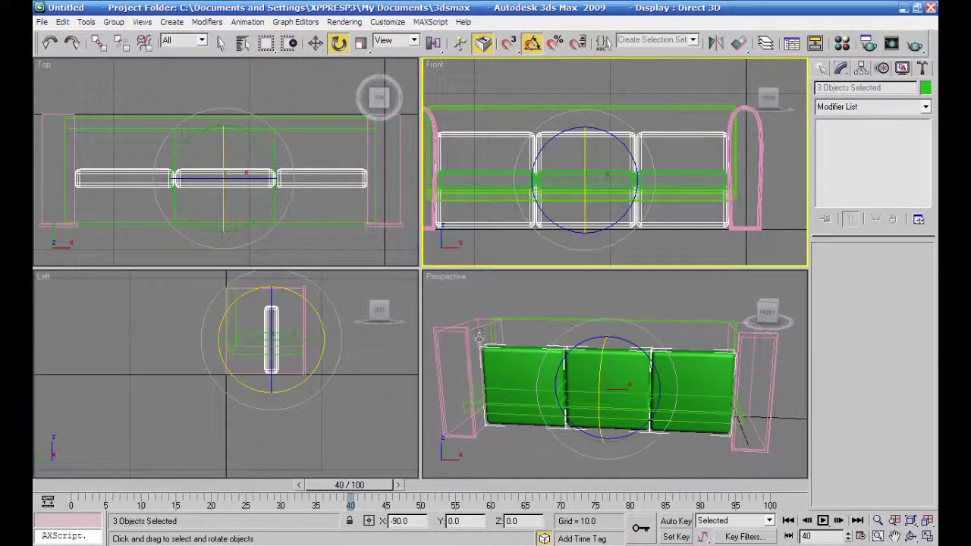
Move the three upright cushions back against the backrest and raise them above the seat cushions, then deselect them
left_click(314, 43)
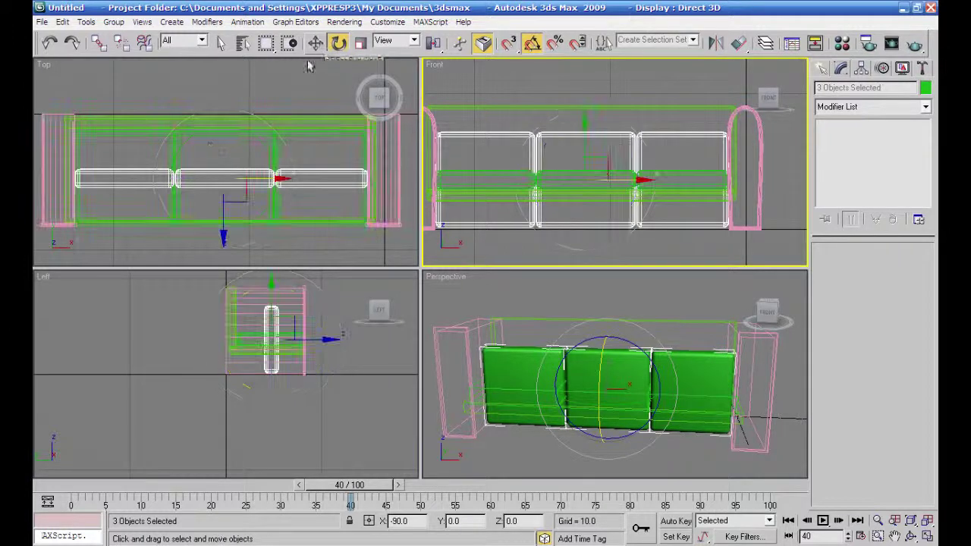
right_click(218, 230)
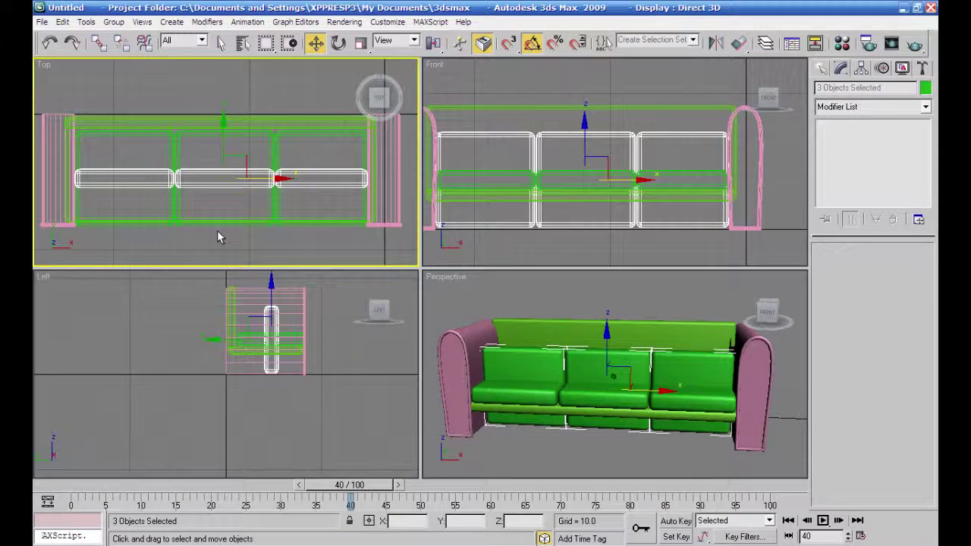
left_click_drag(225, 121, 224, 77)
middle_click_drag(636, 419, 606, 411, "alt")
left_click_drag(651, 309, 651, 278)
middle_click_drag(594, 421, 613, 389, "alt")
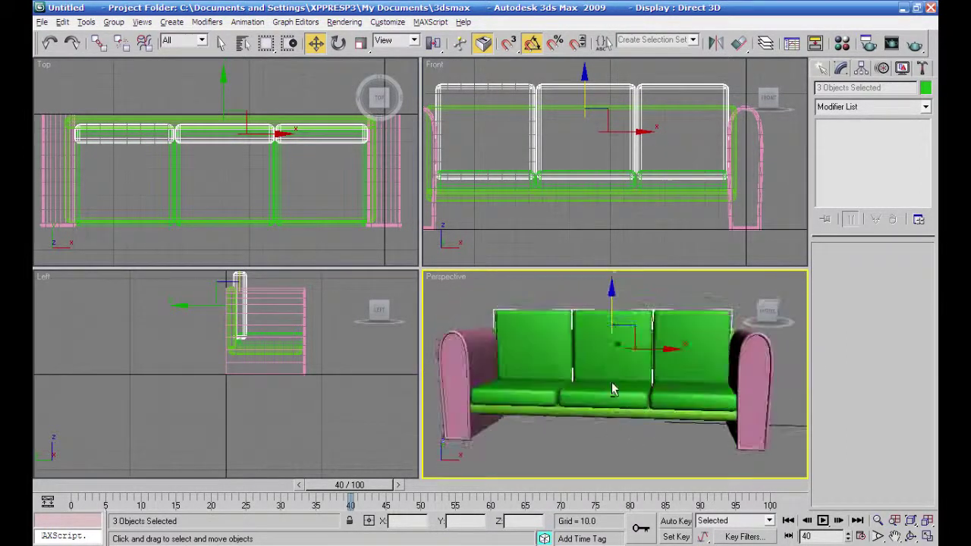
left_click(487, 302)
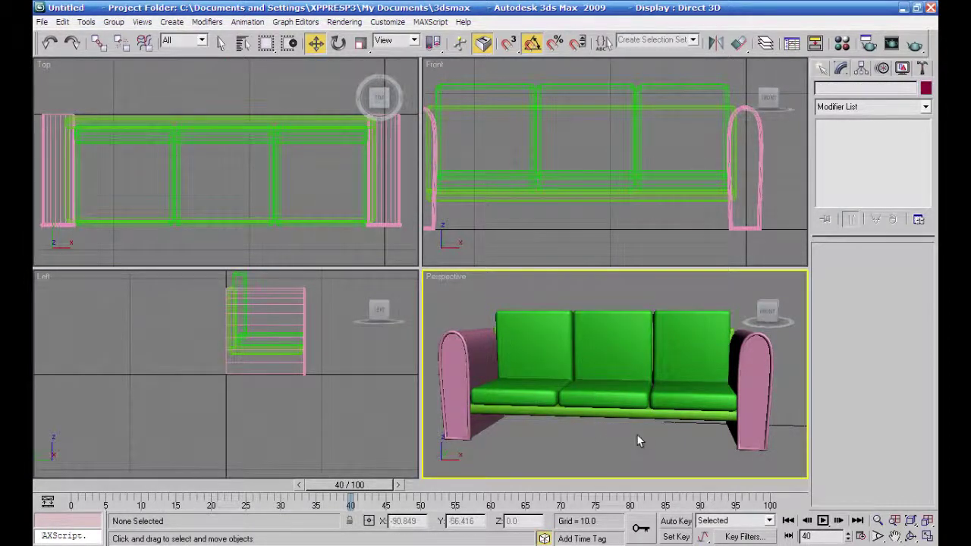
Select the whole sofa and assign it the 01 - Default material, with the map shown in the viewport
middle_click_drag(651, 446, 644, 424, "alt")
scroll(645, 424, "down", 3)
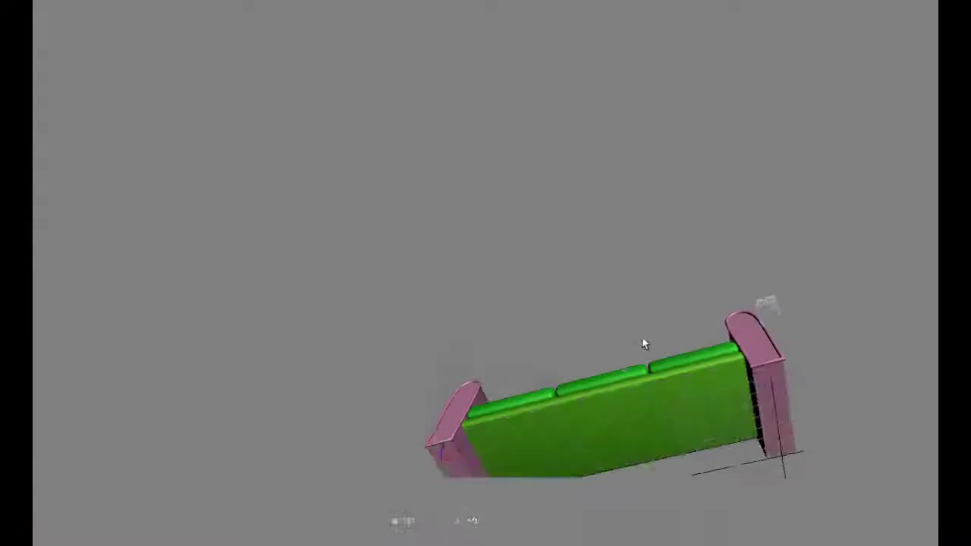
middle_click_drag(644, 342, 644, 427, "alt")
scroll(644, 431, "down", 2)
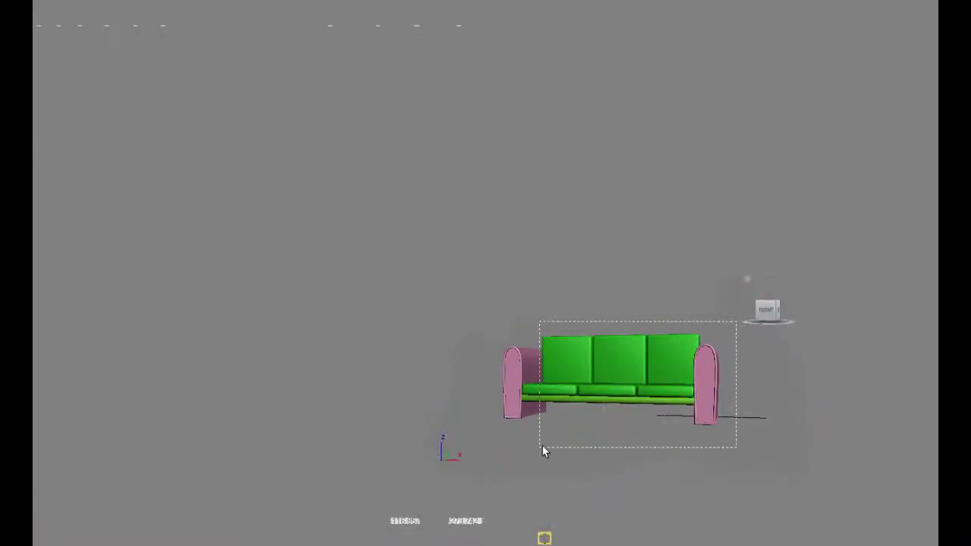
left_click_drag(434, 456, 434, 457)
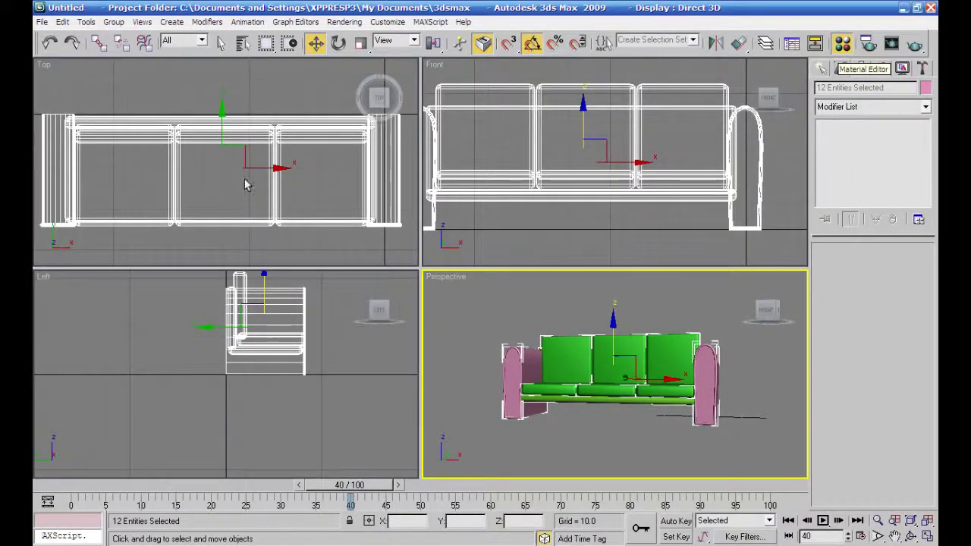
key("m")
left_click_drag(307, 29, 195, 35)
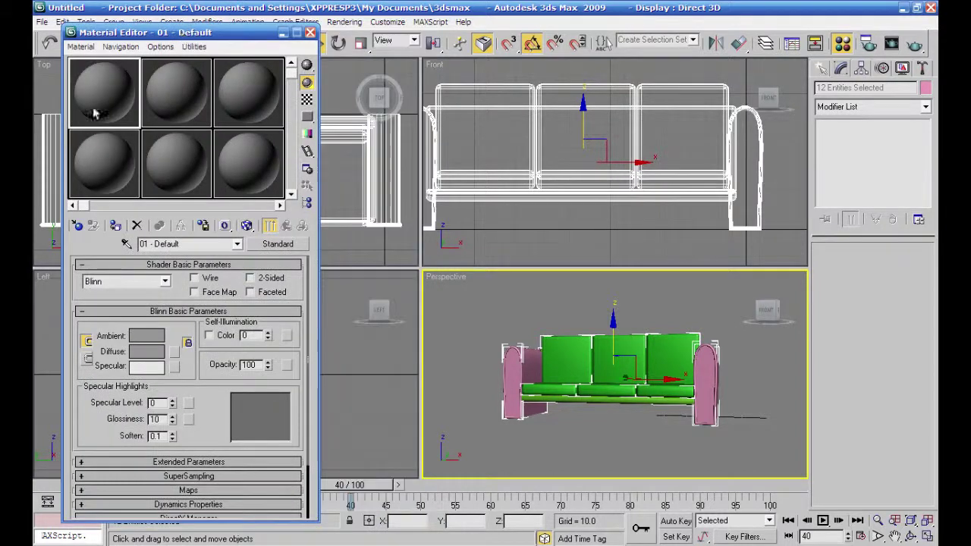
left_click(114, 225)
left_click(247, 225)
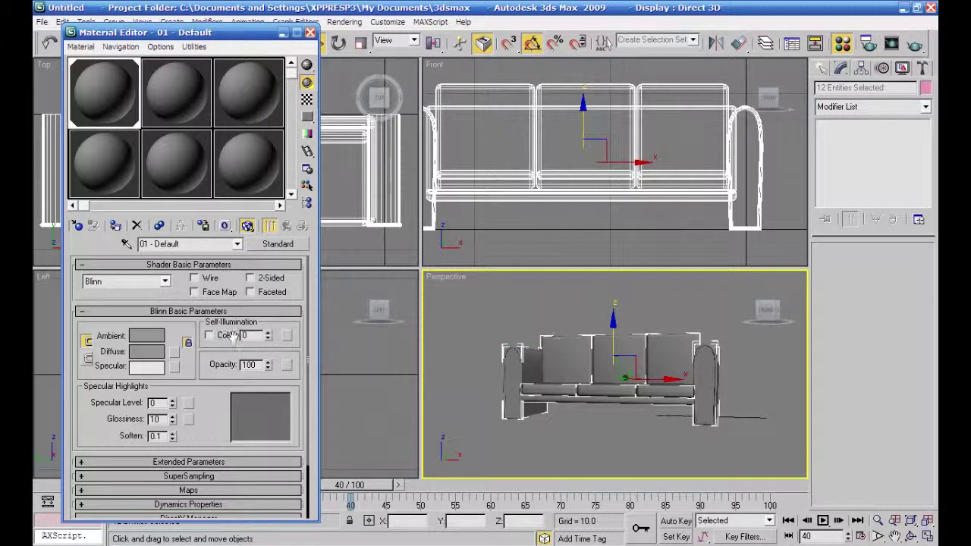
Set the material's diffuse color to dark grey with a value of 54 and test-render the Perspective view
left_click(155, 352)
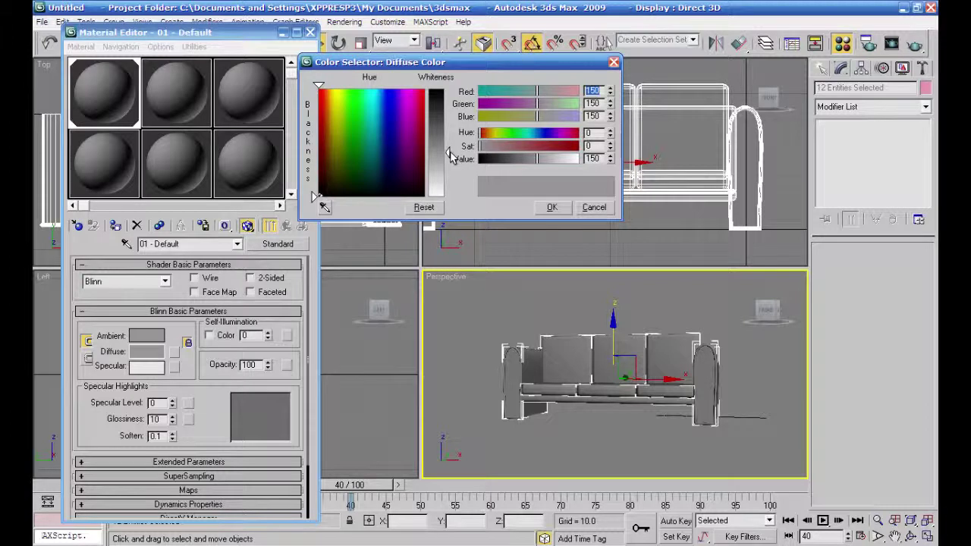
left_click_drag(447, 150, 448, 112)
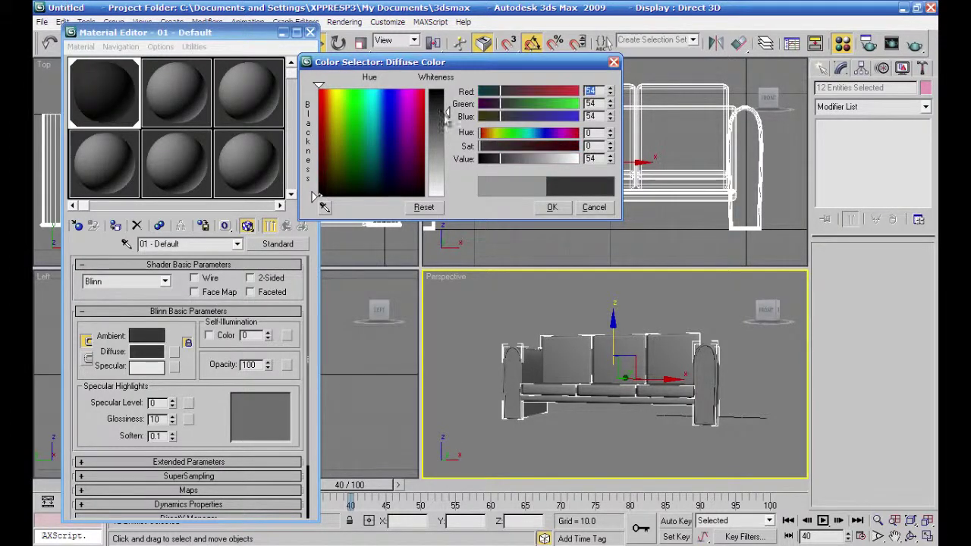
left_click(552, 208)
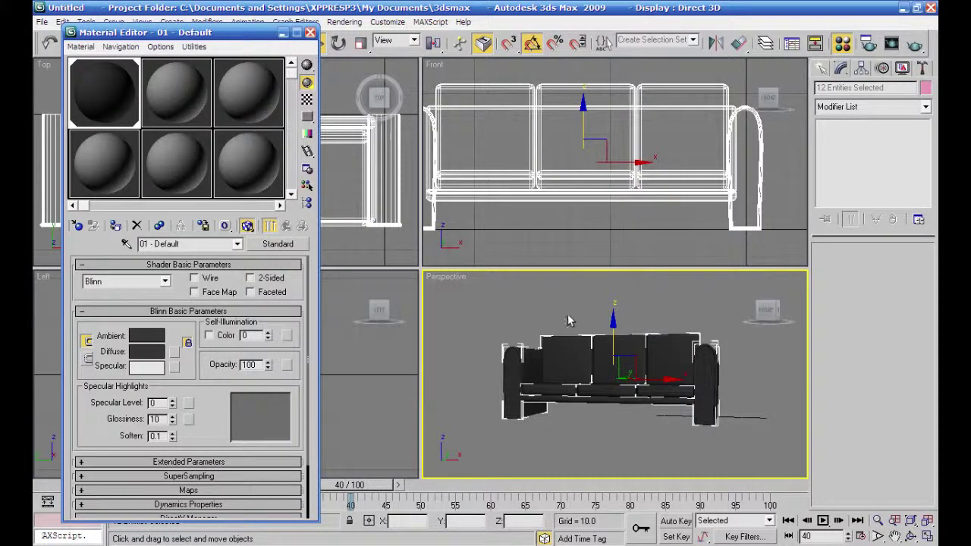
left_click(915, 44)
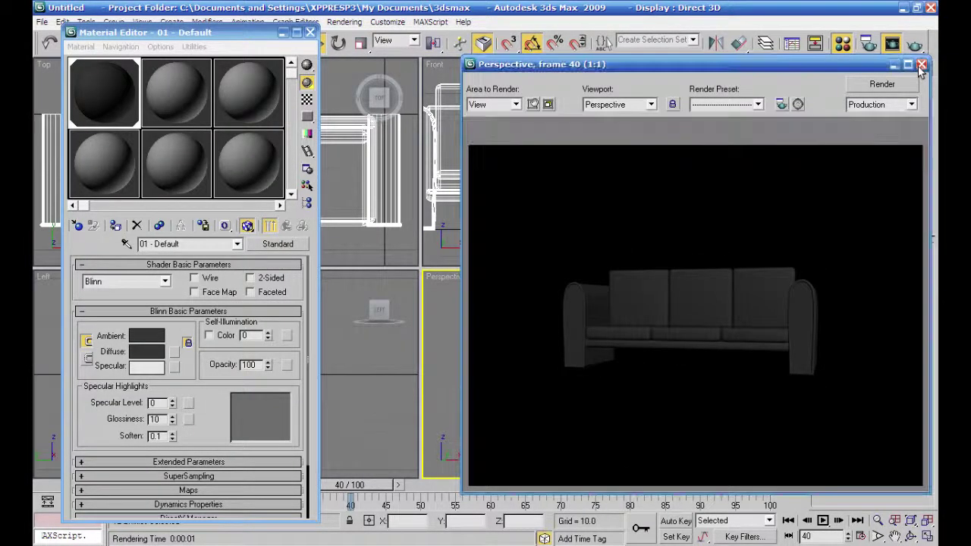
left_click(921, 65)
Add a Cellular map to the material's Bump channel and test-render the Perspective view
left_click_drag(210, 417, 213, 339)
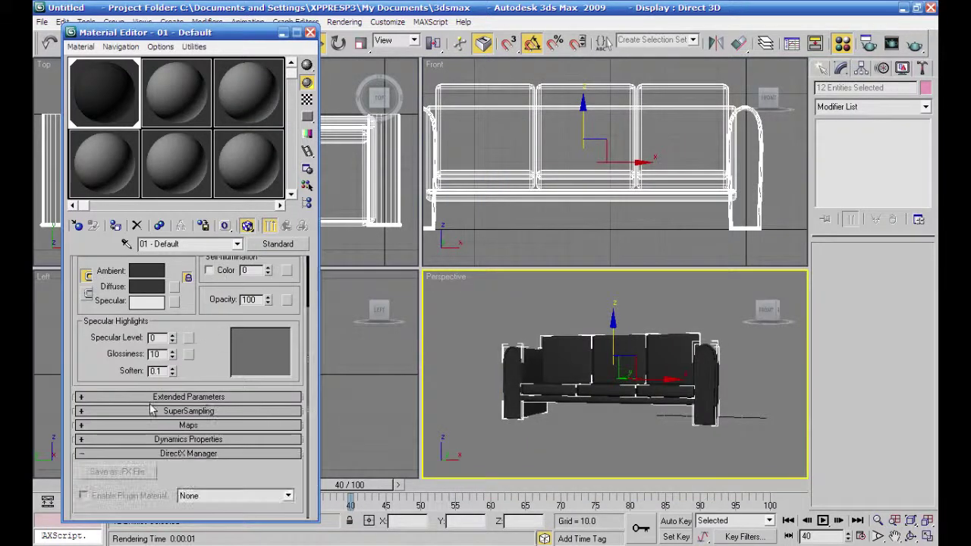
left_click(82, 426)
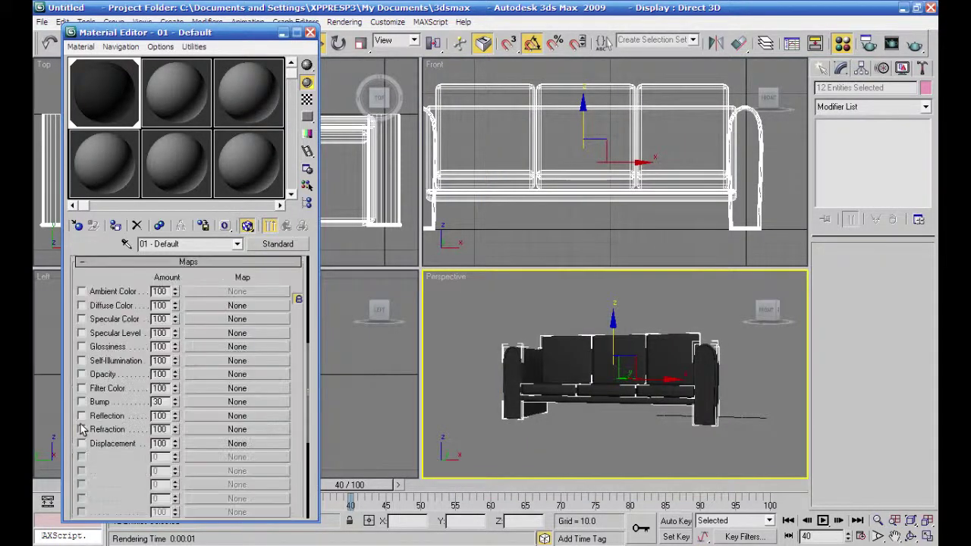
left_click(213, 401)
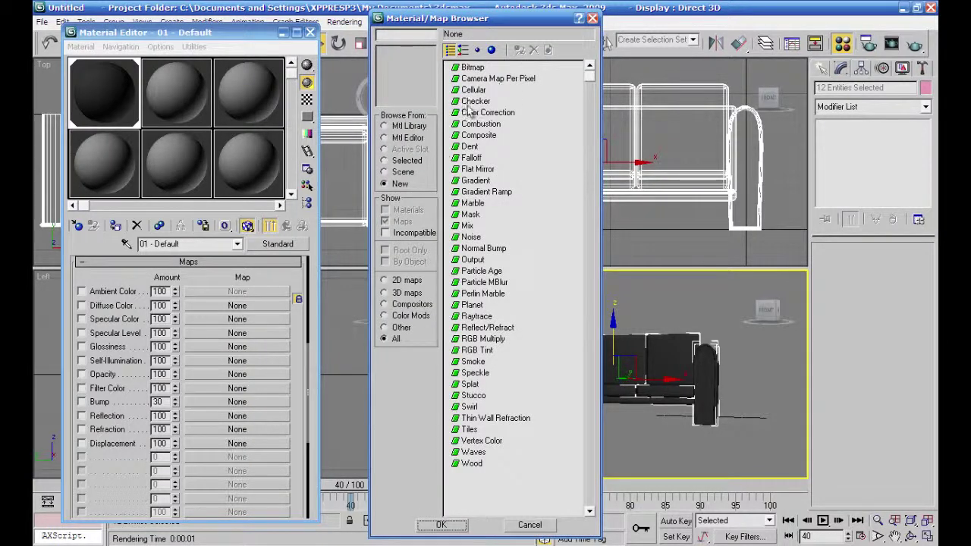
double_click(474, 89)
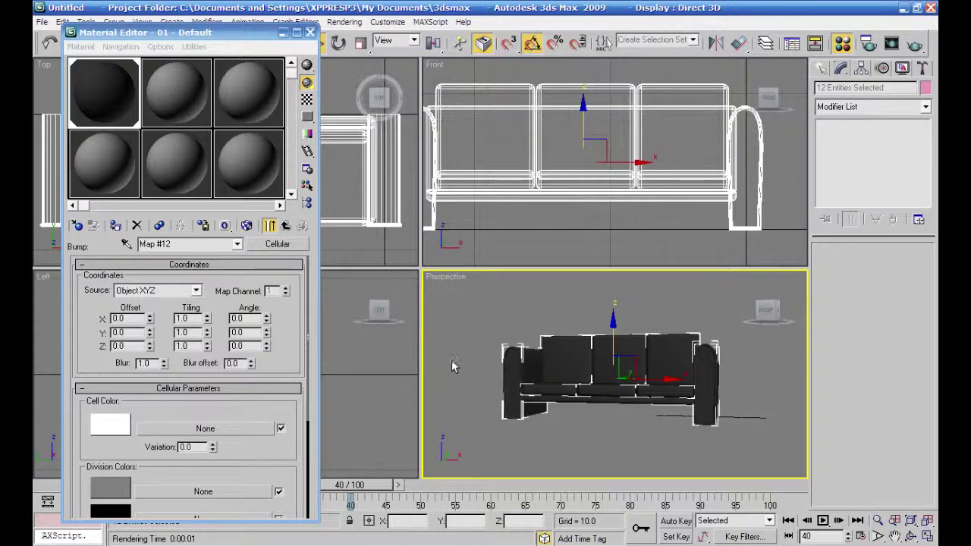
left_click(915, 43)
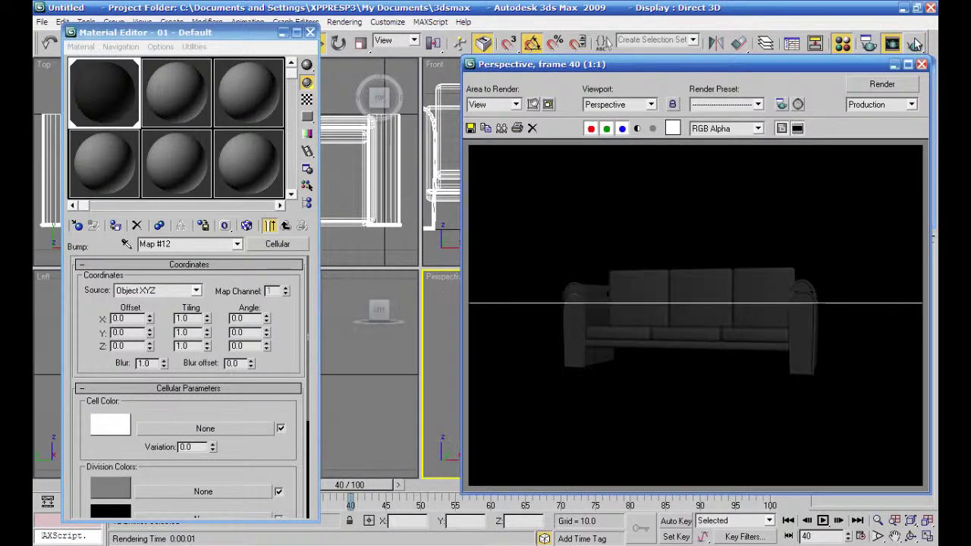
left_click_drag(874, 67, 842, 67)
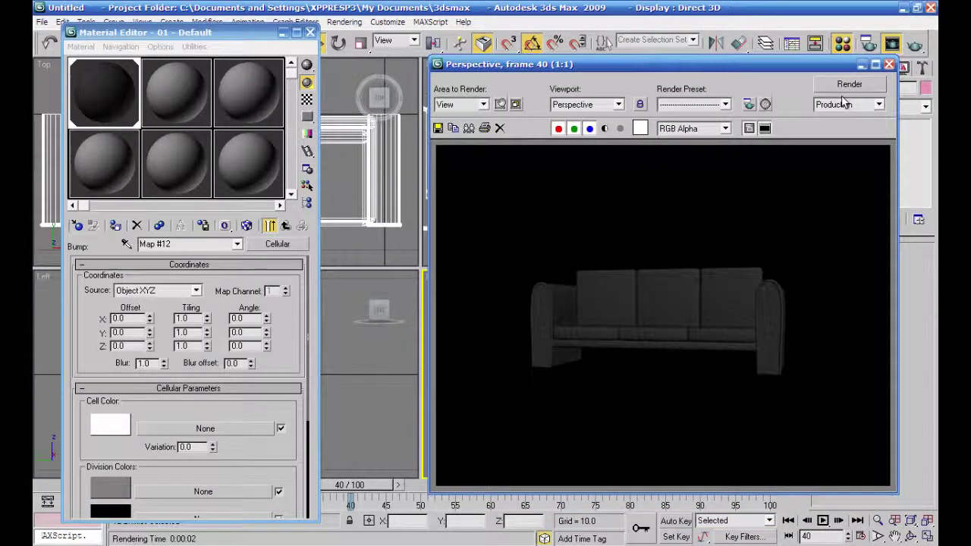
left_click(889, 65)
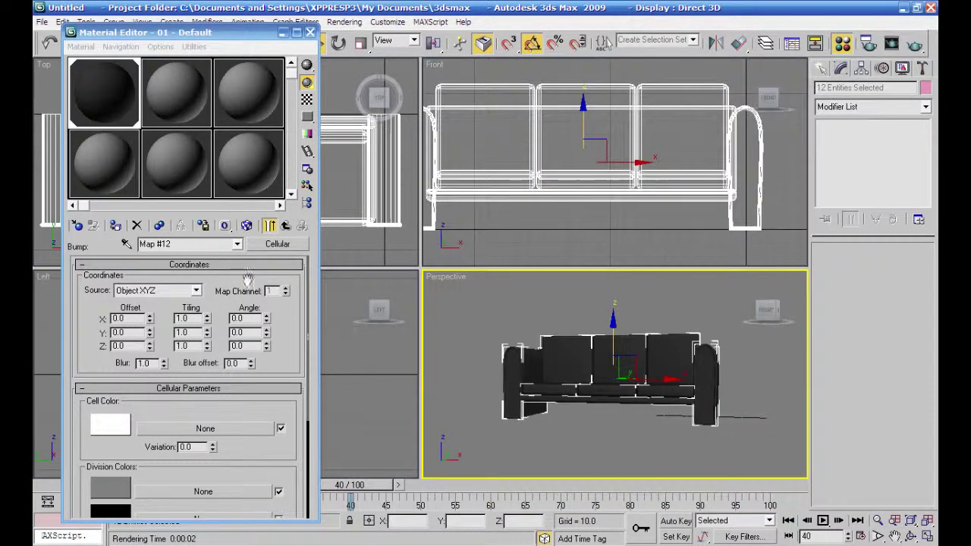
Set the sofa material's specular level to 83 and glossiness to 7, and render the Perspective view
left_click(285, 226)
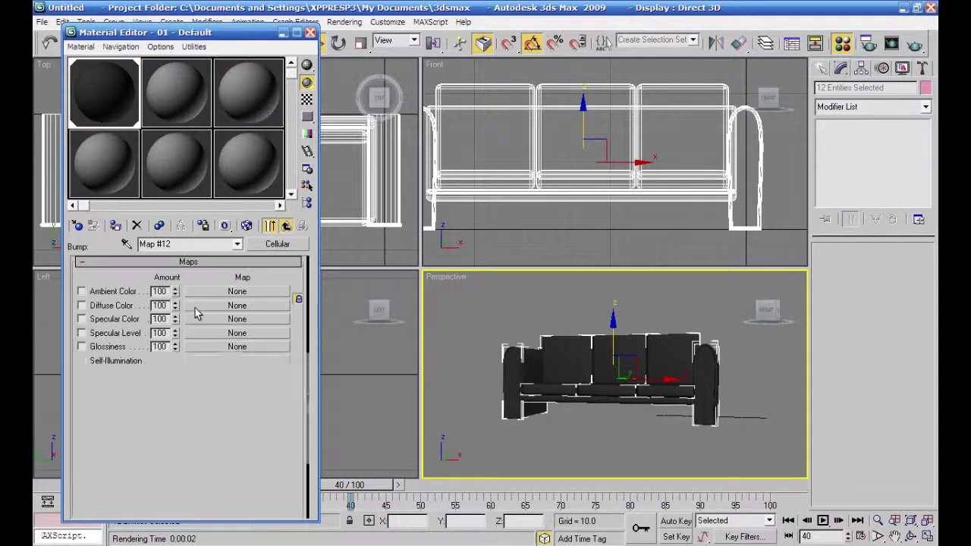
scroll(190, 342, "up", 5)
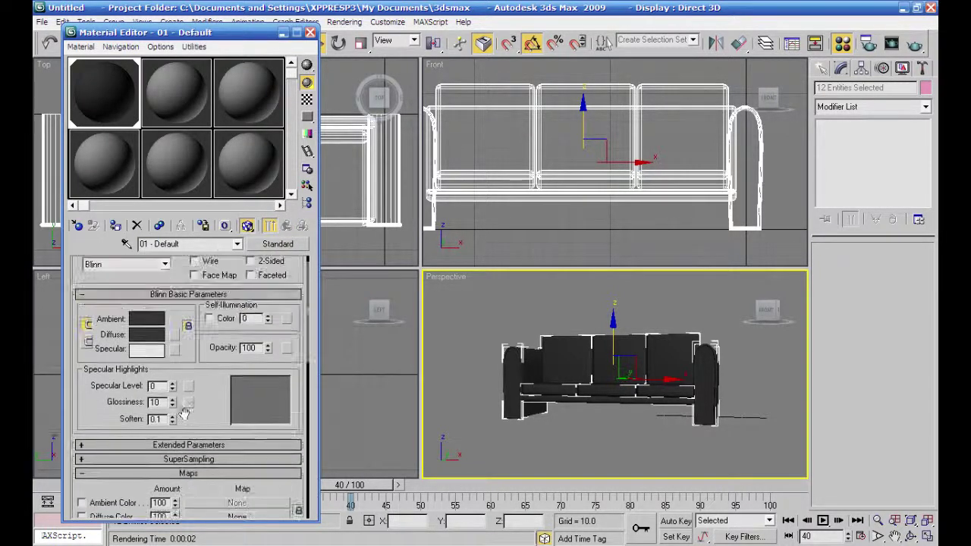
left_click_drag(173, 385, 178, 331)
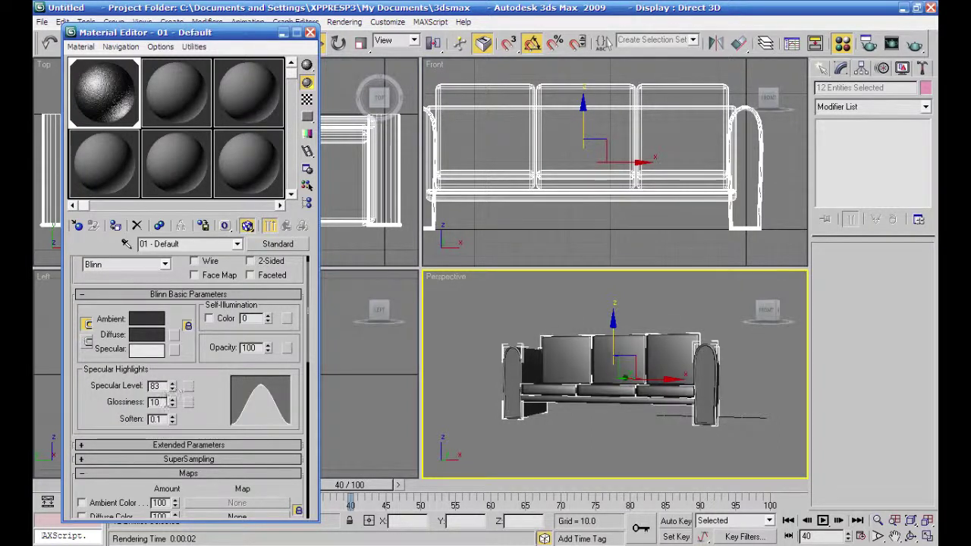
left_click_drag(171, 406, 172, 402)
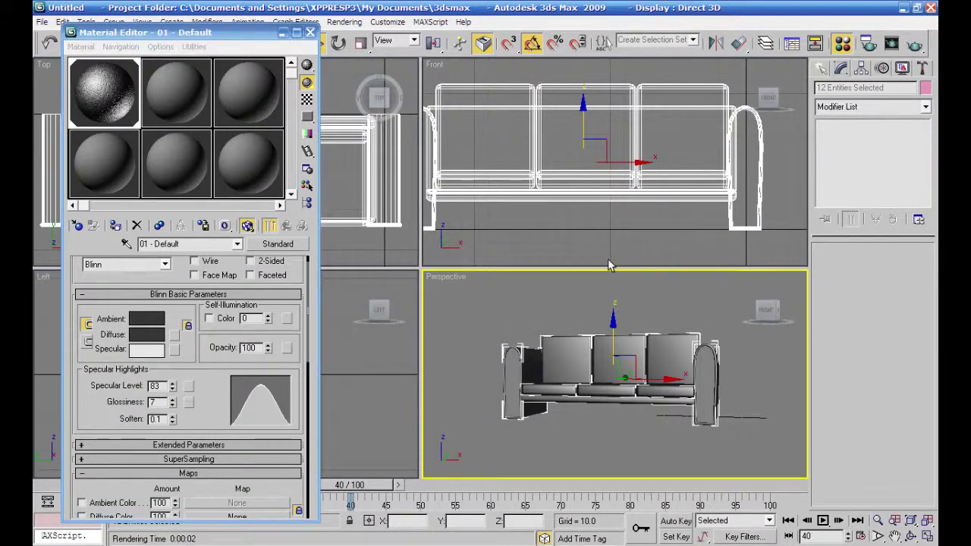
left_click(916, 44)
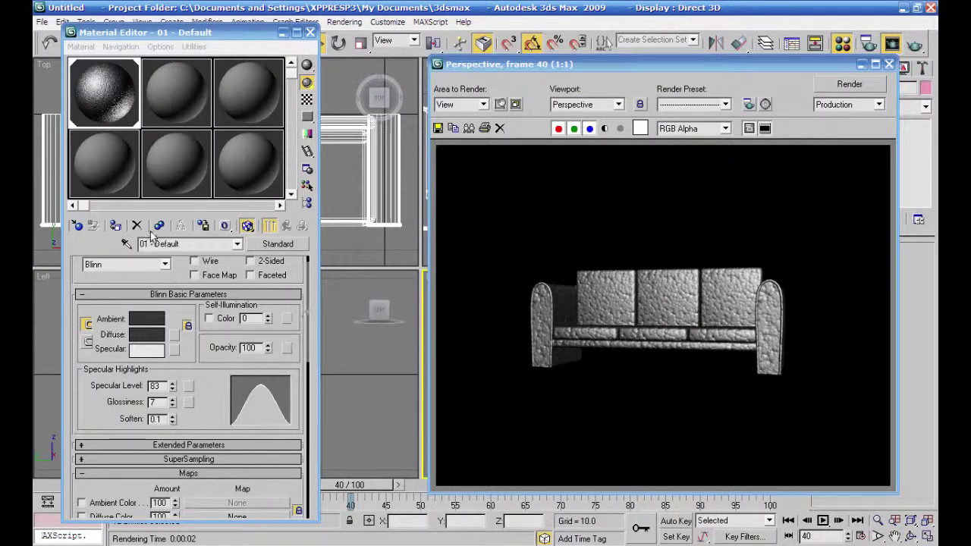
Set the Cellular bump map's cell size to 3.0 and enable Fractal, re-rendering the Perspective view after each change
left_click_drag(206, 419, 225, 250)
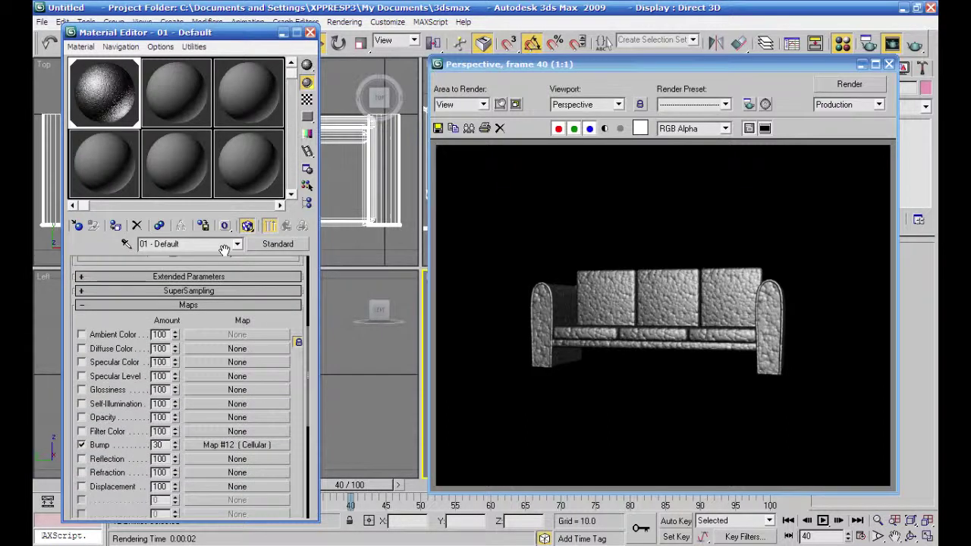
left_click(228, 445)
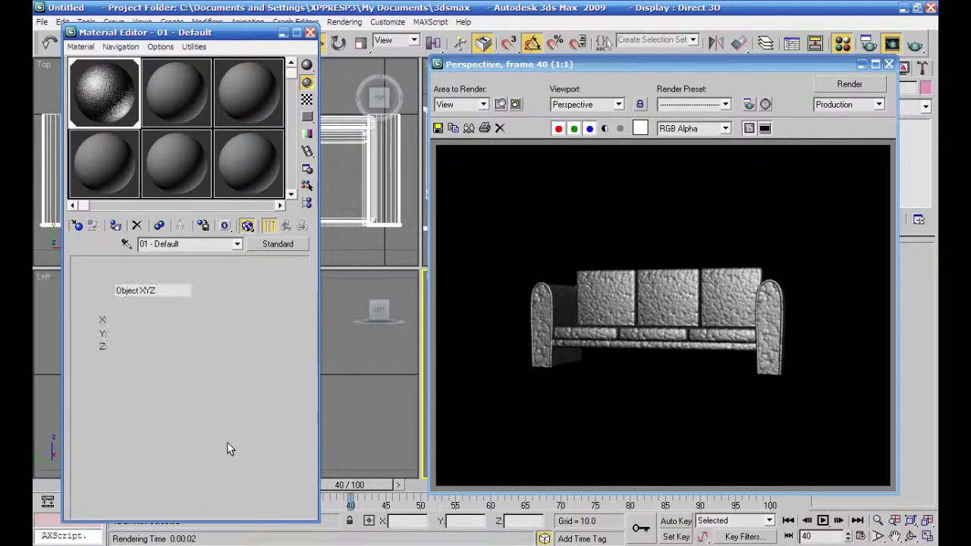
left_click_drag(226, 442, 224, 296)
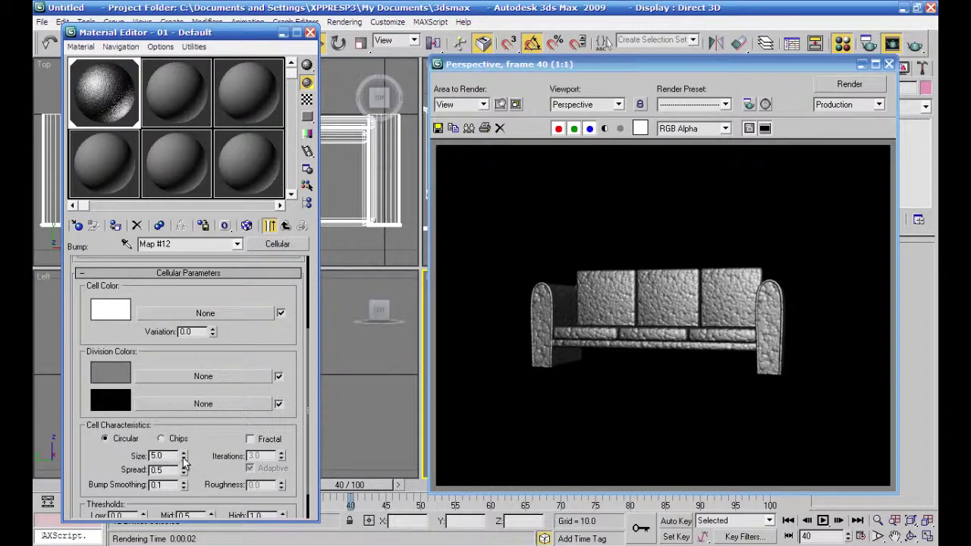
left_click_drag(183, 460, 174, 464)
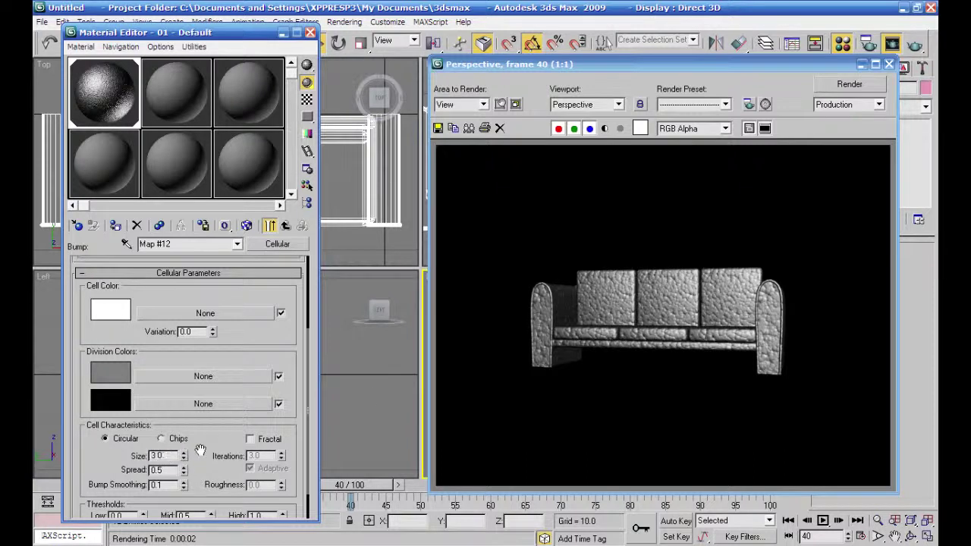
left_click(862, 82)
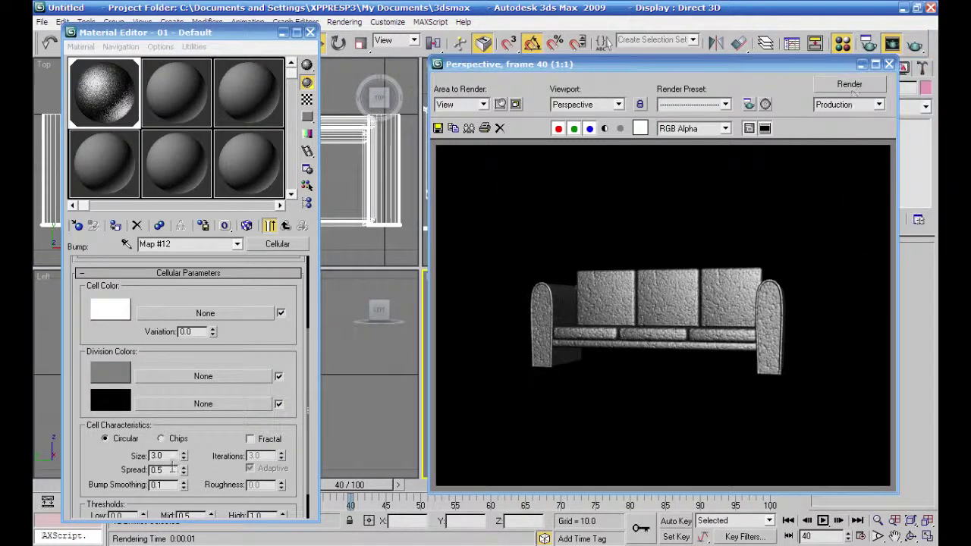
left_click(250, 439)
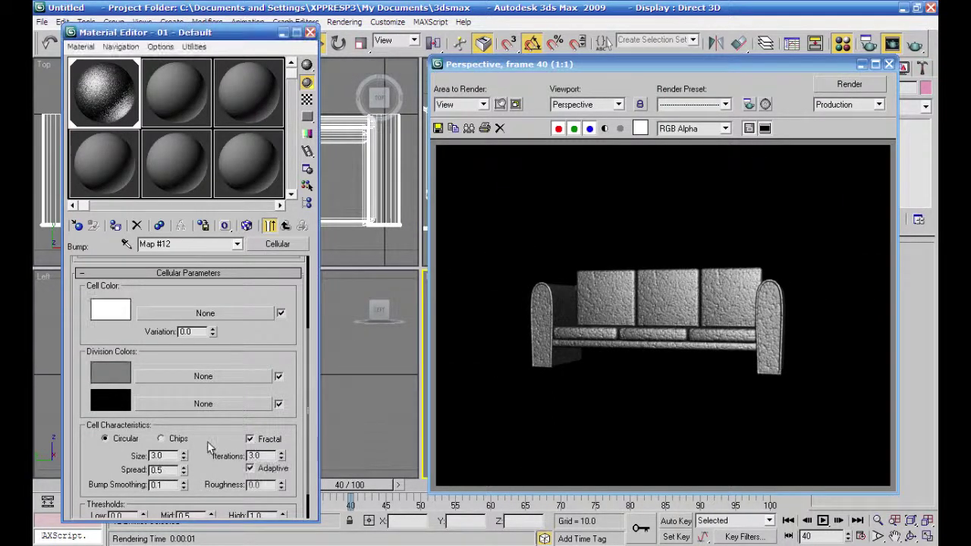
left_click(849, 84)
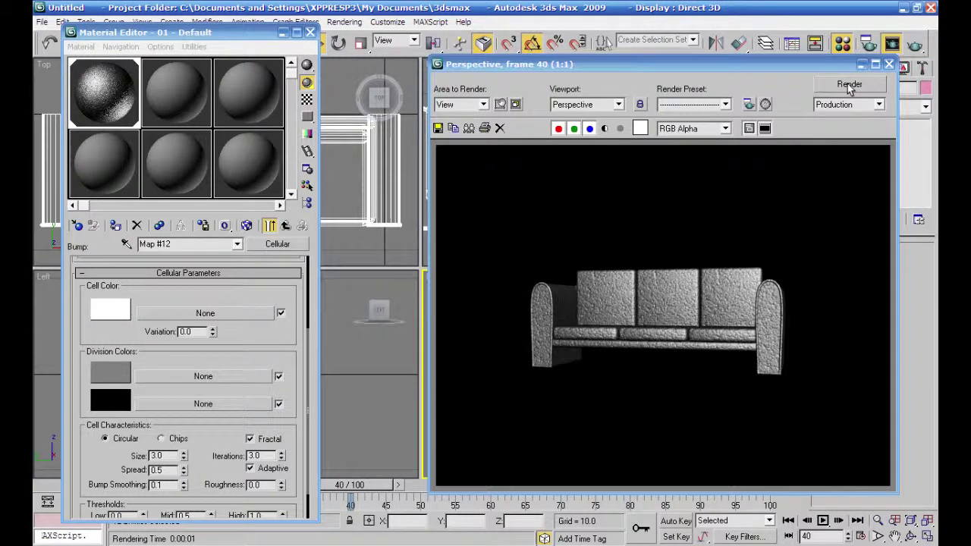
Set the Cellular bump map's cell size to 4.0 and to 5.0, and its iterations to 5.96, re-rendering the Perspective view after each change
double_click(161, 455)
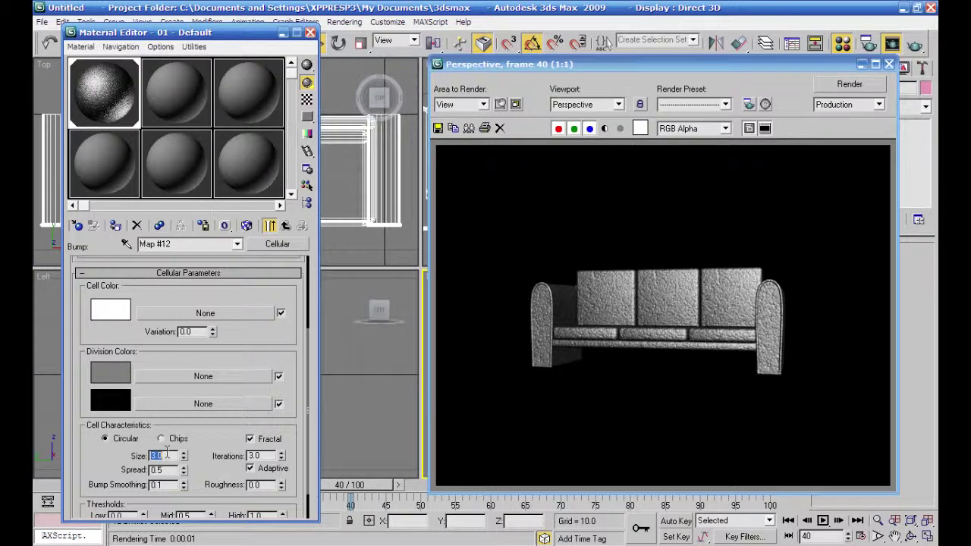
left_click(849, 85)
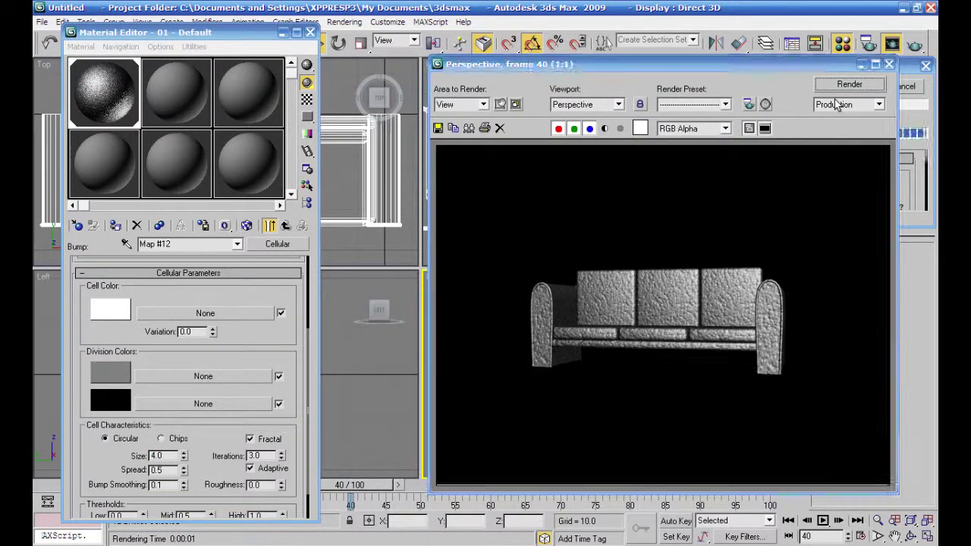
double_click(164, 456)
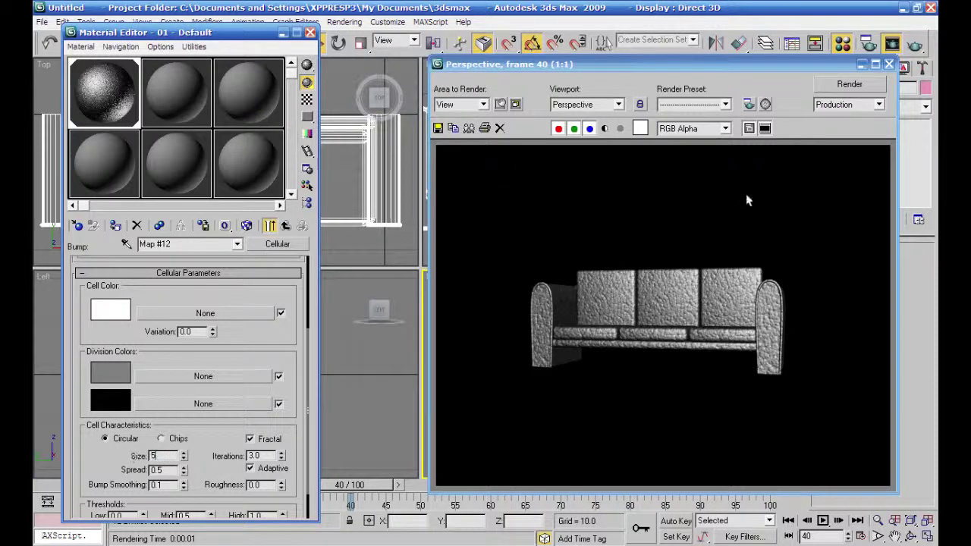
type("5")
left_click(877, 87)
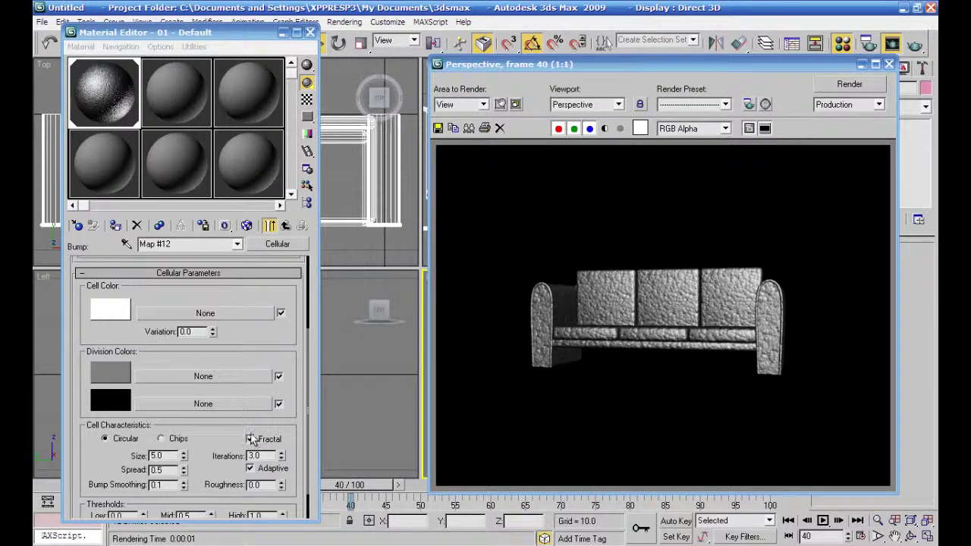
left_click_drag(282, 456, 316, 248)
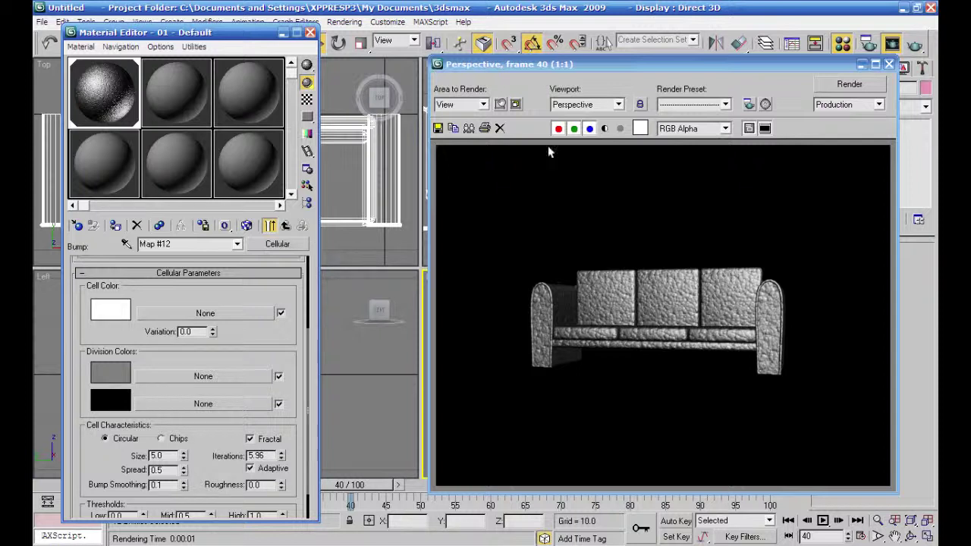
left_click(851, 85)
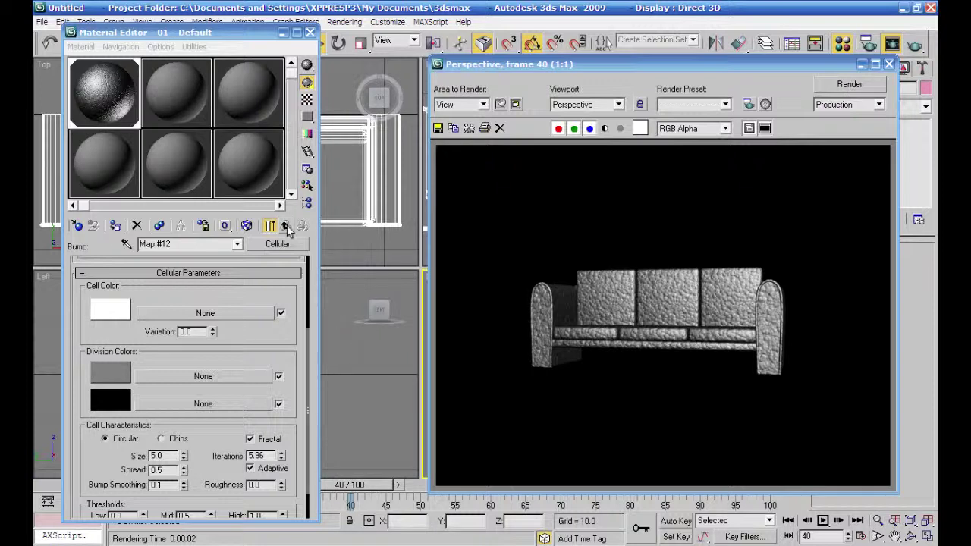
Adjust the Cellular map's cell size through 9.8, 3.4 and 5.4 to a final 4.5, re-rendering the Perspective view after each change
left_click_drag(183, 460, 187, 425)
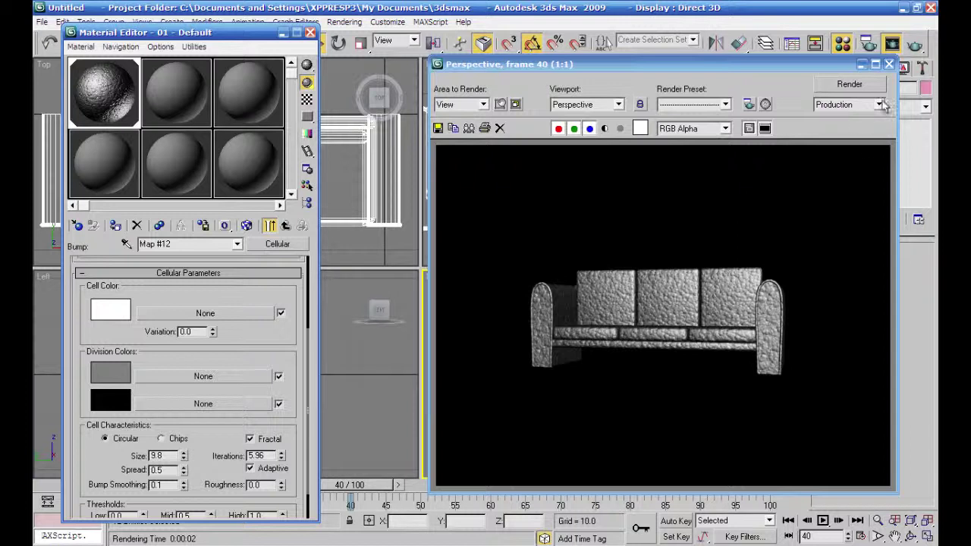
left_click(867, 84)
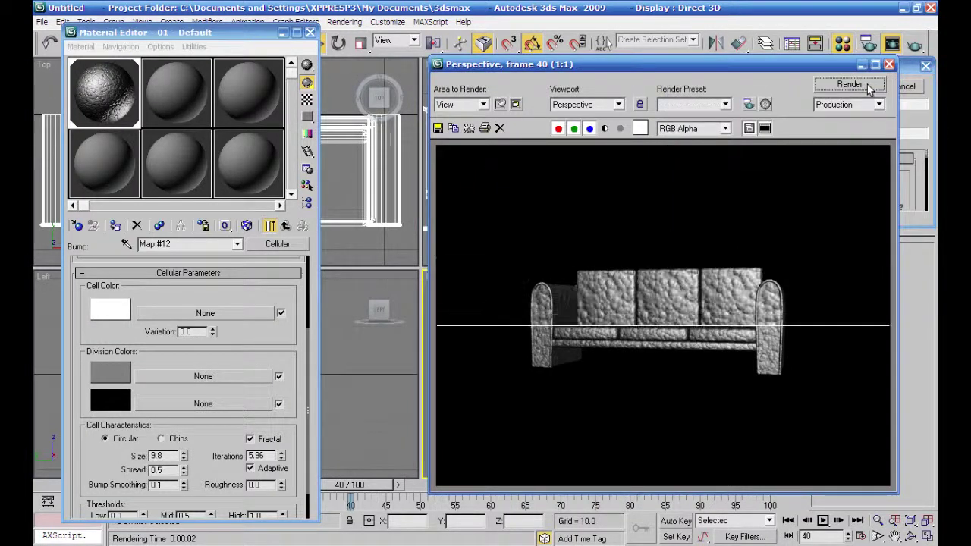
left_click_drag(183, 458, 169, 499)
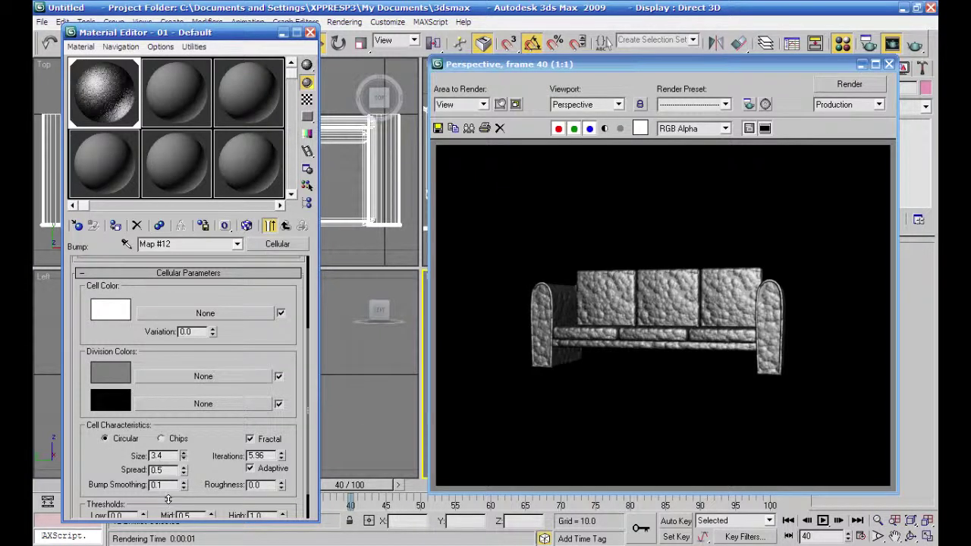
left_click(846, 85)
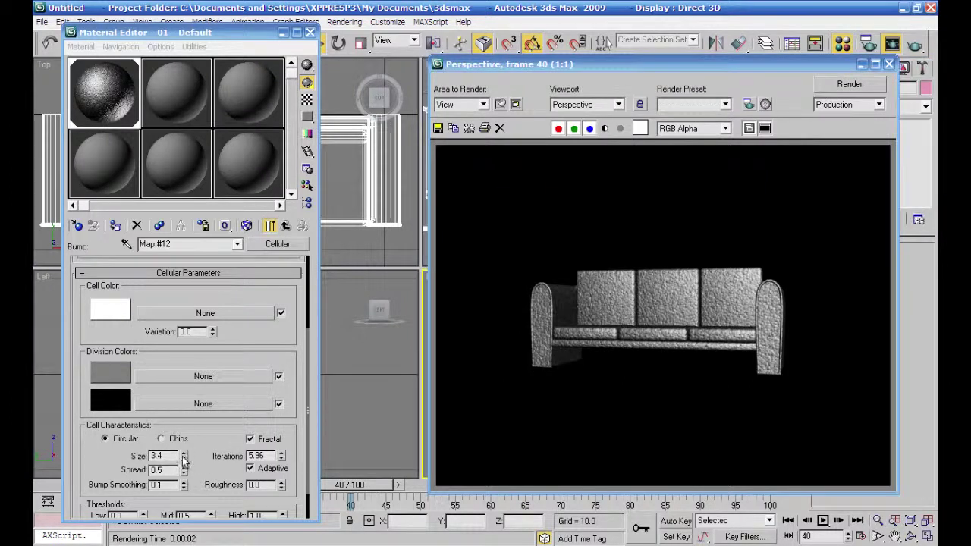
left_click_drag(184, 456, 184, 447)
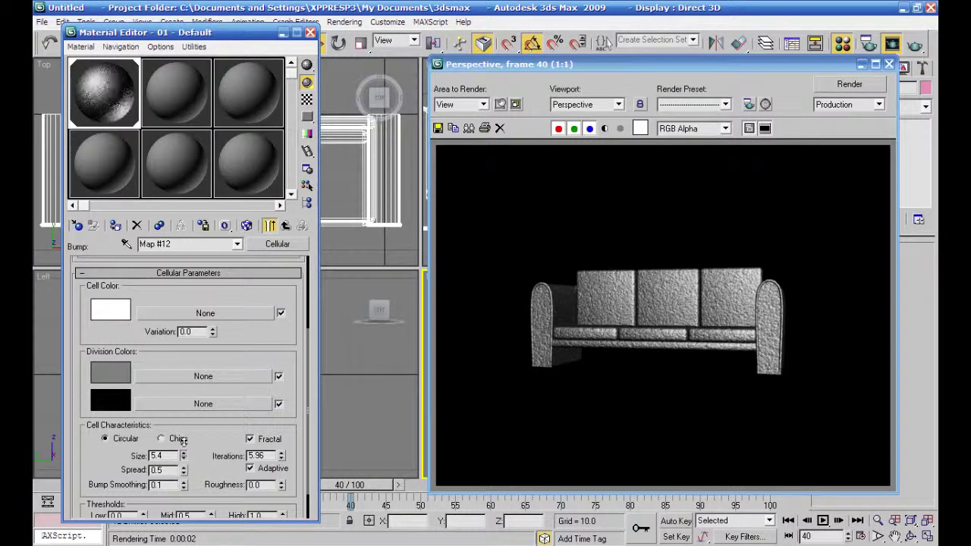
left_click(847, 85)
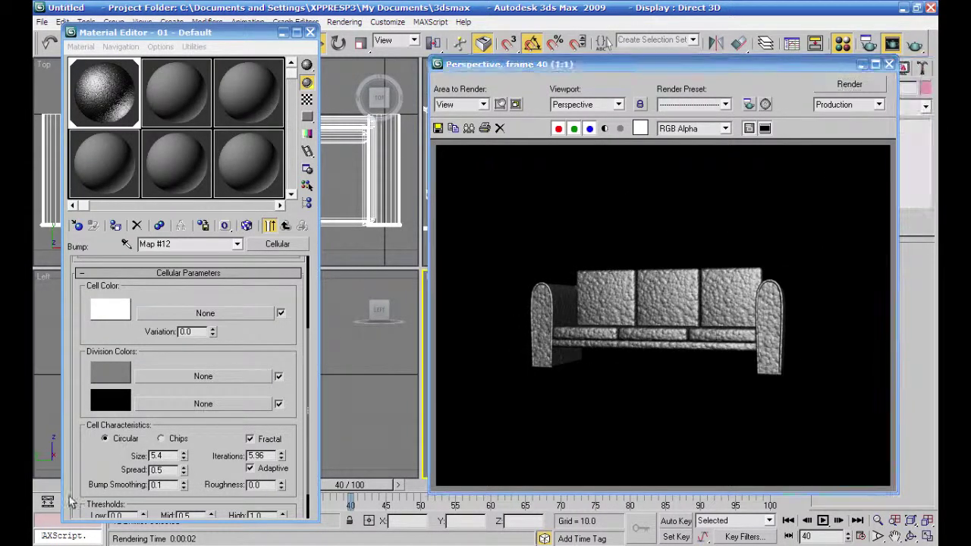
left_click_drag(173, 455, 110, 453)
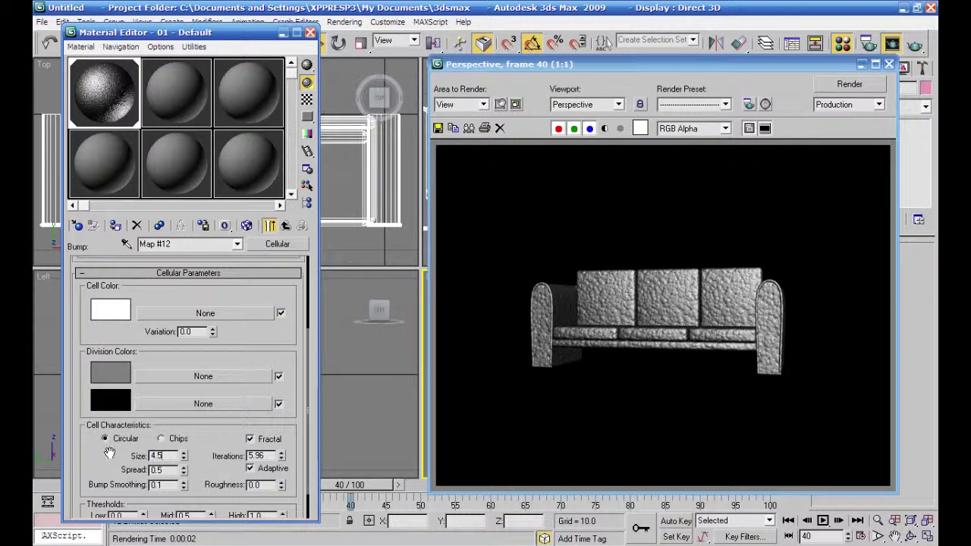
left_click(849, 85)
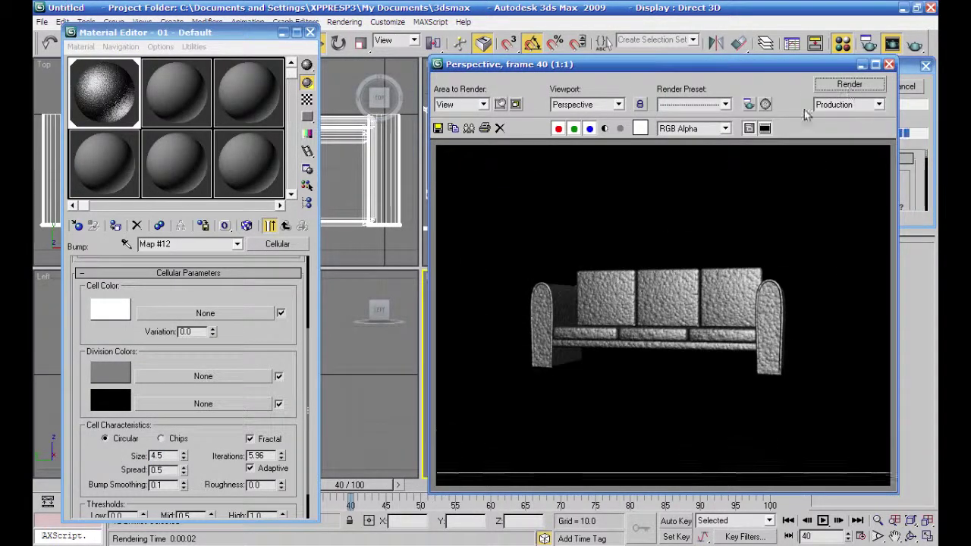
Return to the parent sofa material, set its diffuse color to near-black with a value of 10, and render the Perspective view
left_click(120, 92)
left_click(286, 225)
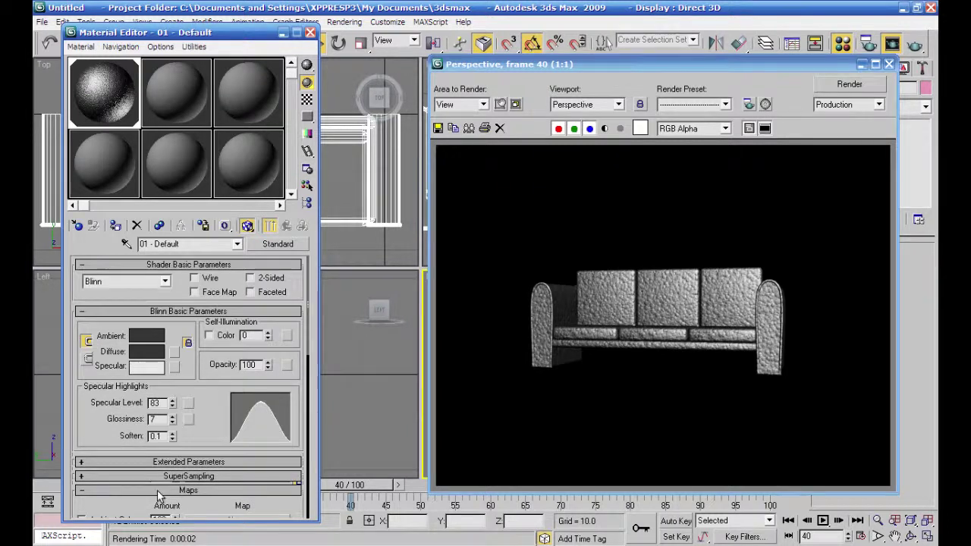
left_click(146, 356)
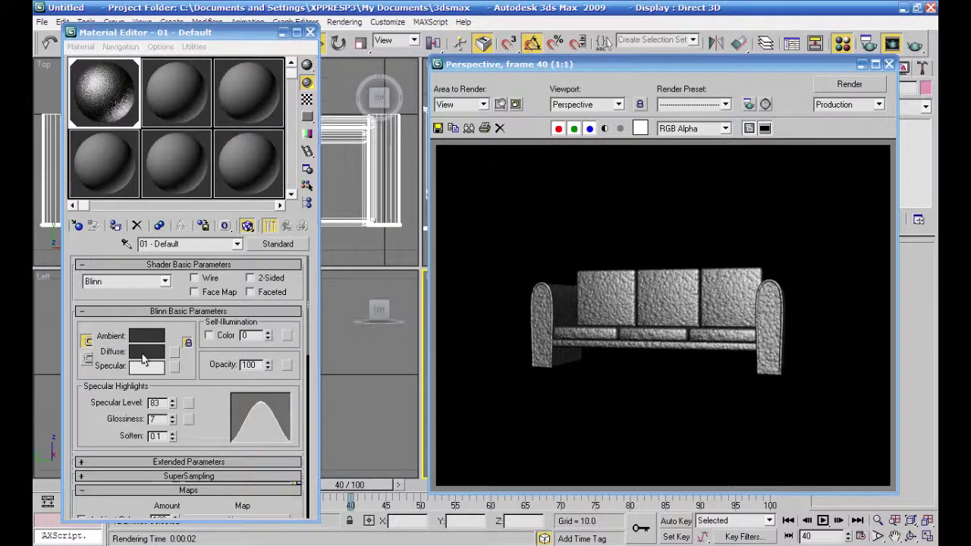
left_click_drag(453, 123, 449, 91)
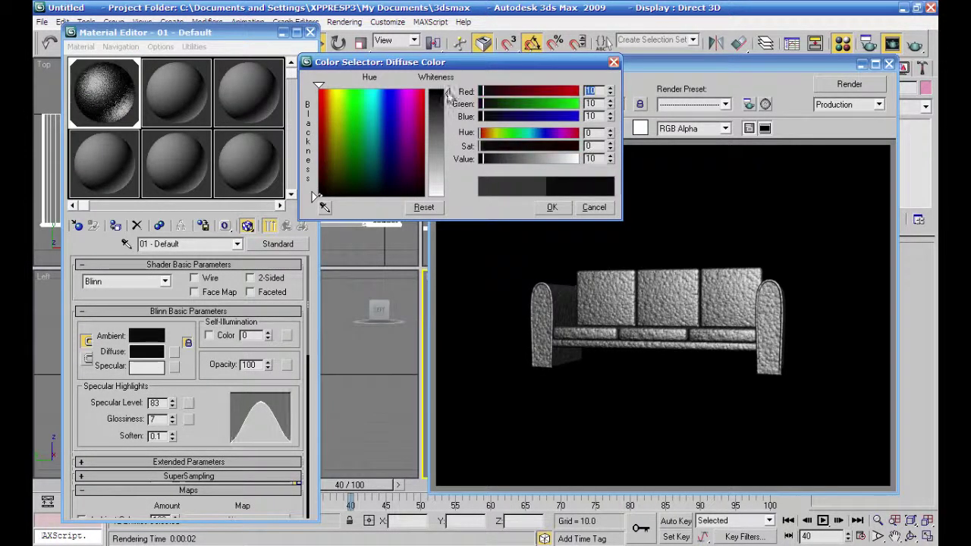
left_click(547, 207)
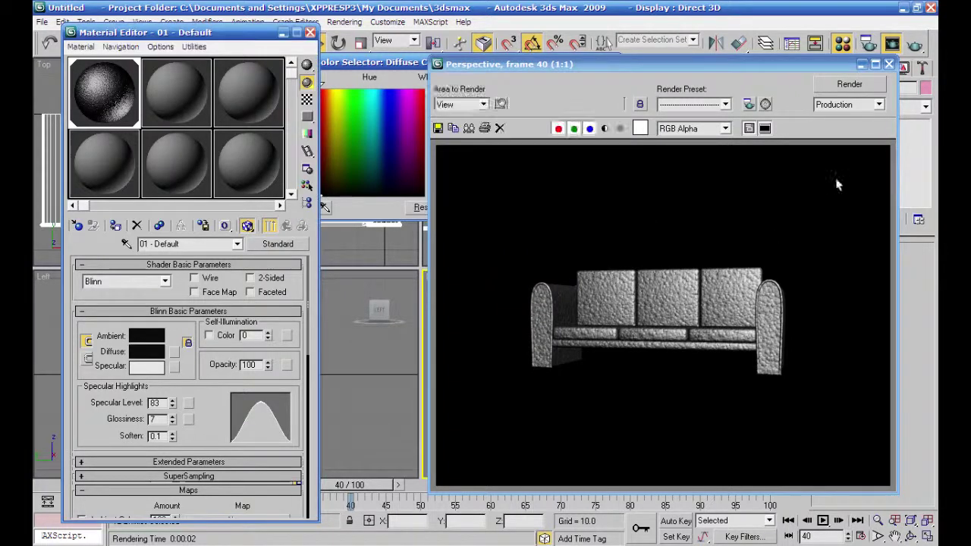
left_click(878, 89)
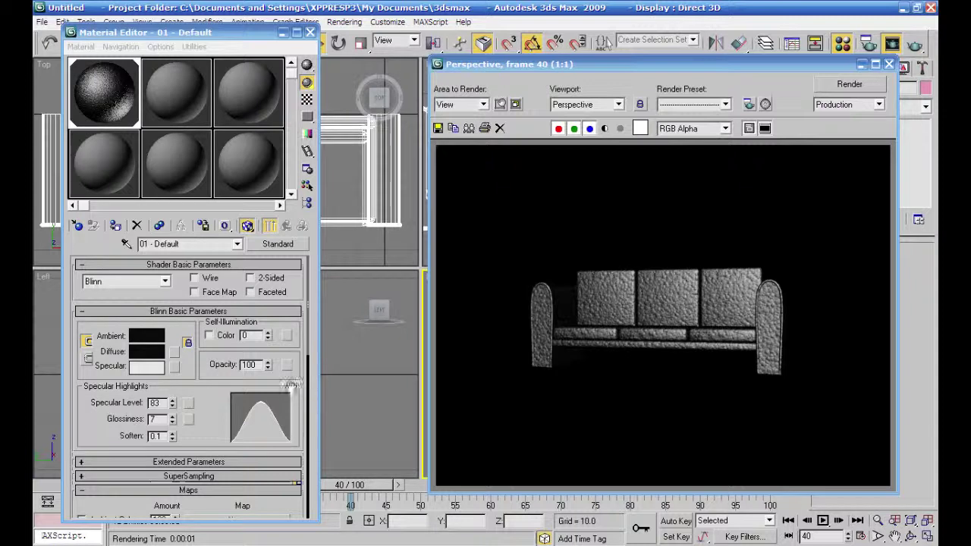
Test-render the sofa material with glossiness 29, and again with glossiness 24 and specular level 136
left_click_drag(174, 423, 174, 409)
left_click(830, 84)
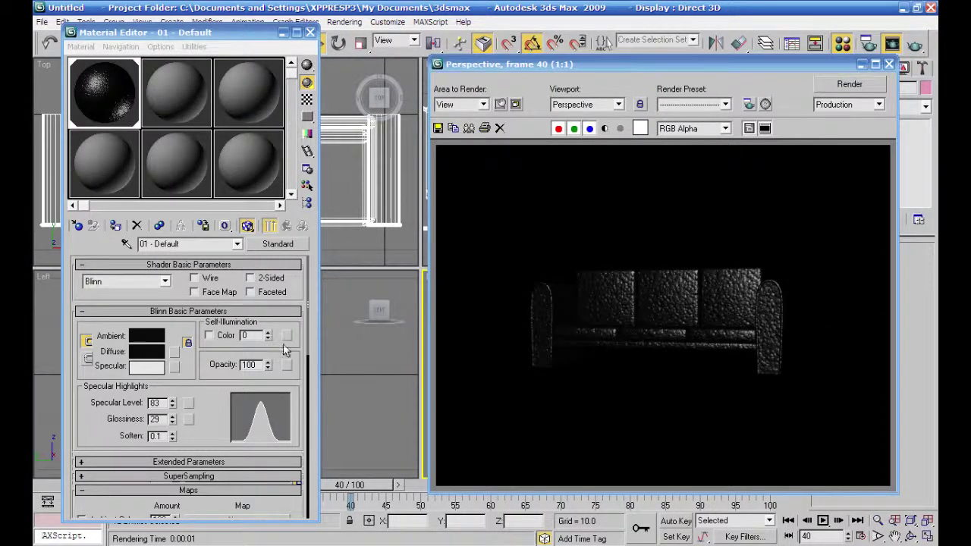
left_click(172, 422)
left_click(172, 422)
left_click(172, 422)
left_click(172, 422)
left_click(172, 422)
left_click_drag(173, 400, 180, 370)
left_click(877, 85)
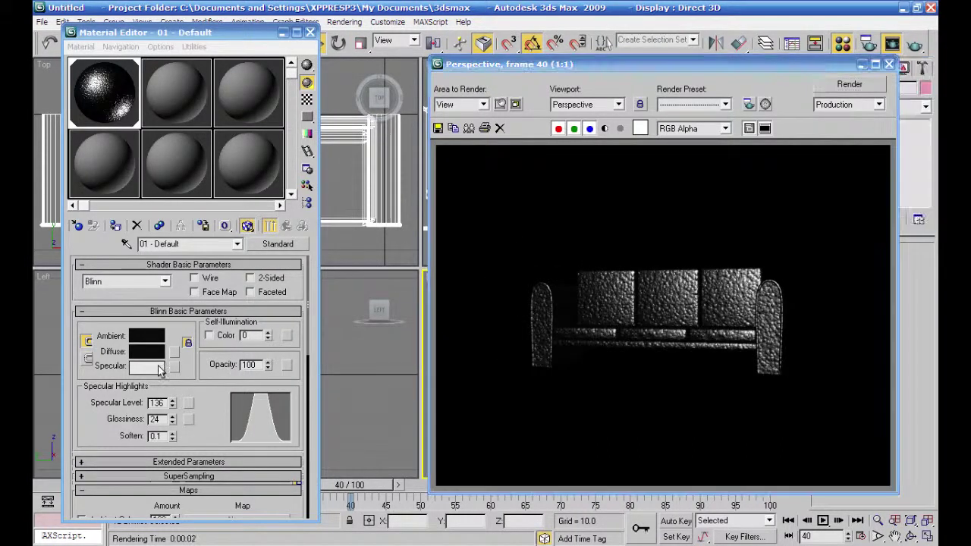
Lighten the material's diffuse color to a dark grey and re-render the Perspective view
left_click(146, 351)
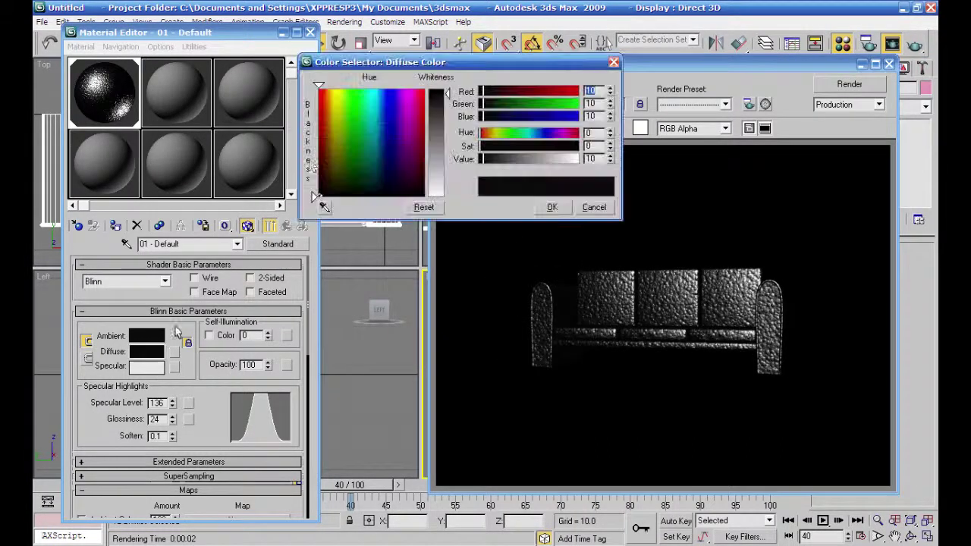
left_click(437, 107)
left_click(540, 209)
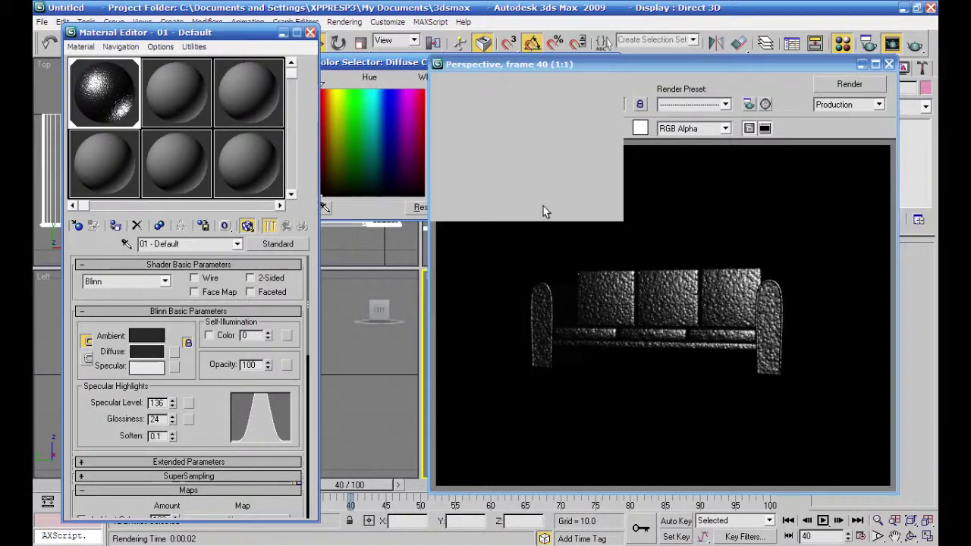
left_click(868, 84)
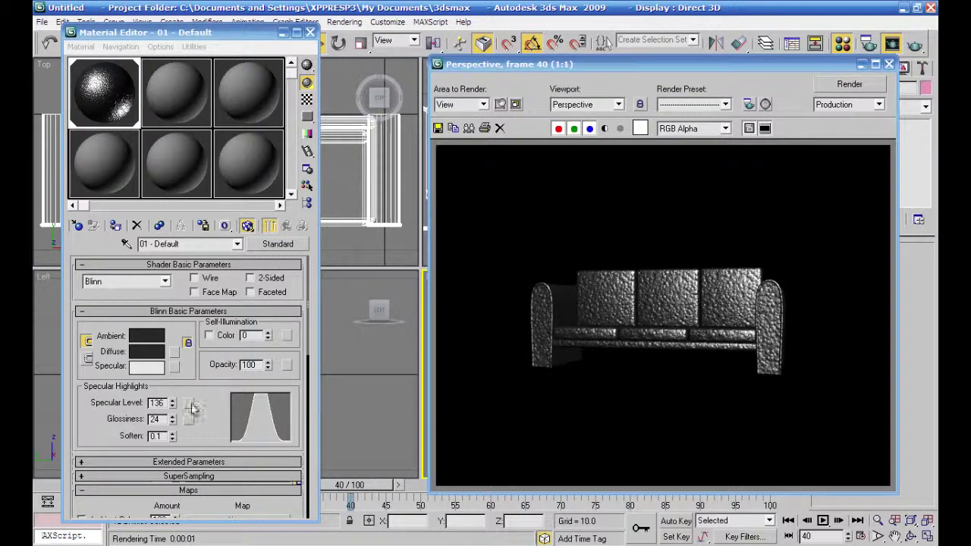
Set the sofa material's glossiness to 15 and specular level to 94, re-rendering the Perspective view after each change
left_click_drag(172, 424, 171, 426)
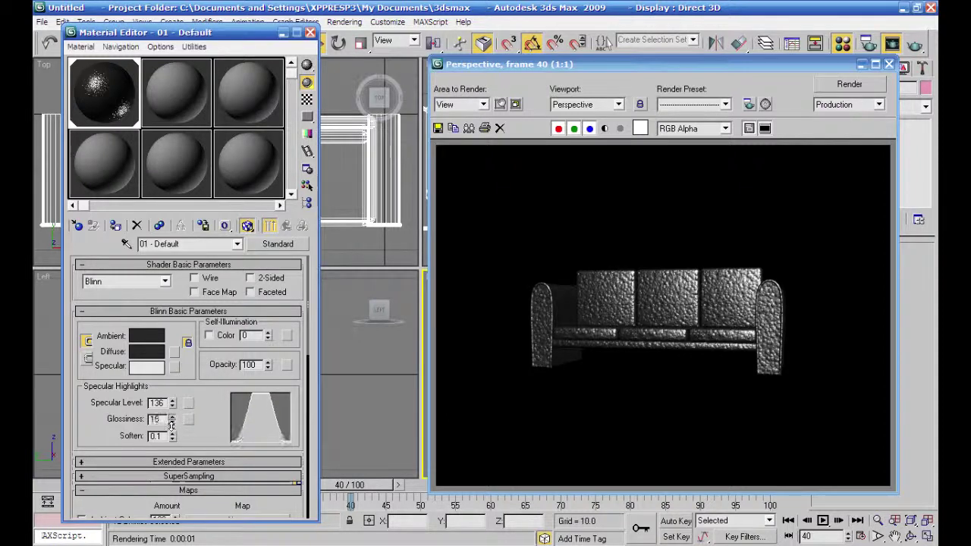
left_click(840, 86)
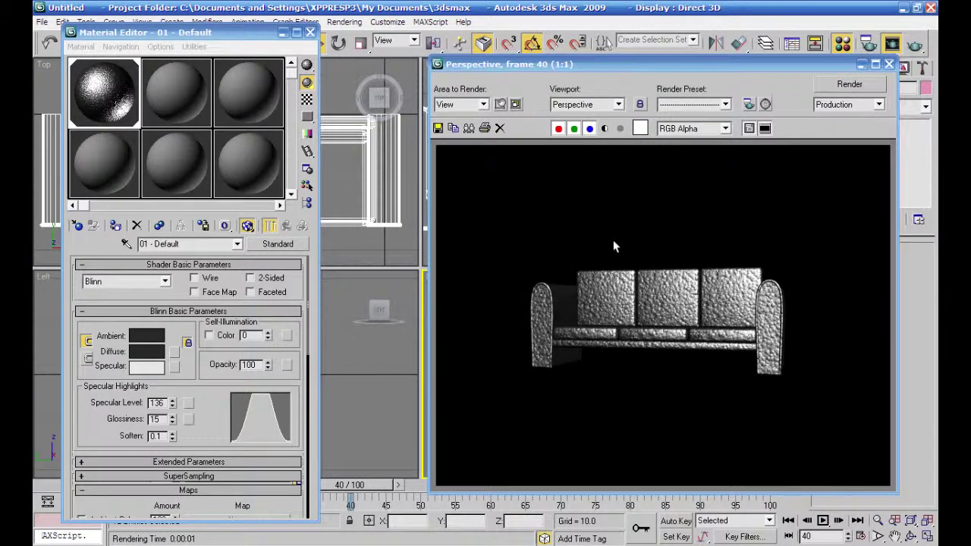
left_click_drag(173, 406, 173, 418)
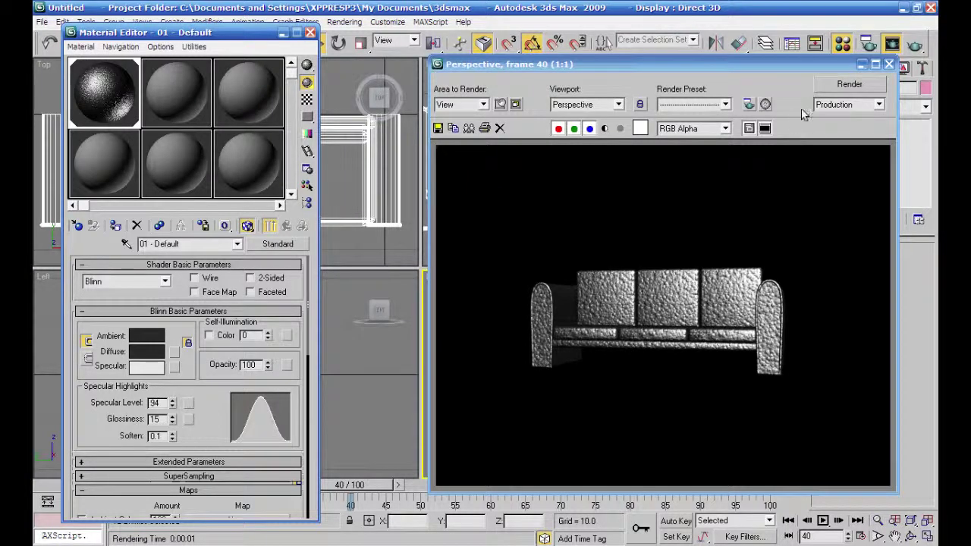
left_click(842, 85)
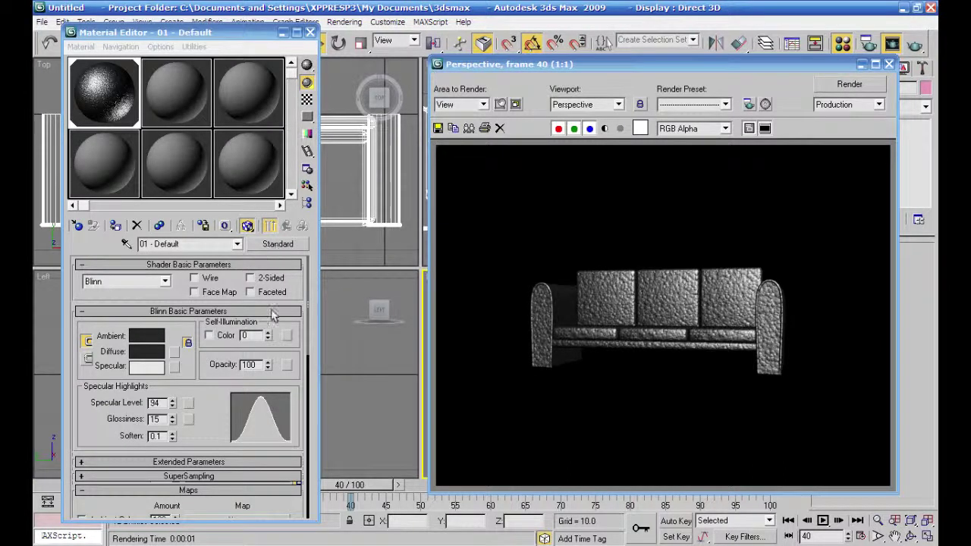
Set the Bump map amount to 12, render the Perspective view, and close the render window and the Material Editor
left_click_drag(296, 337, 303, 223)
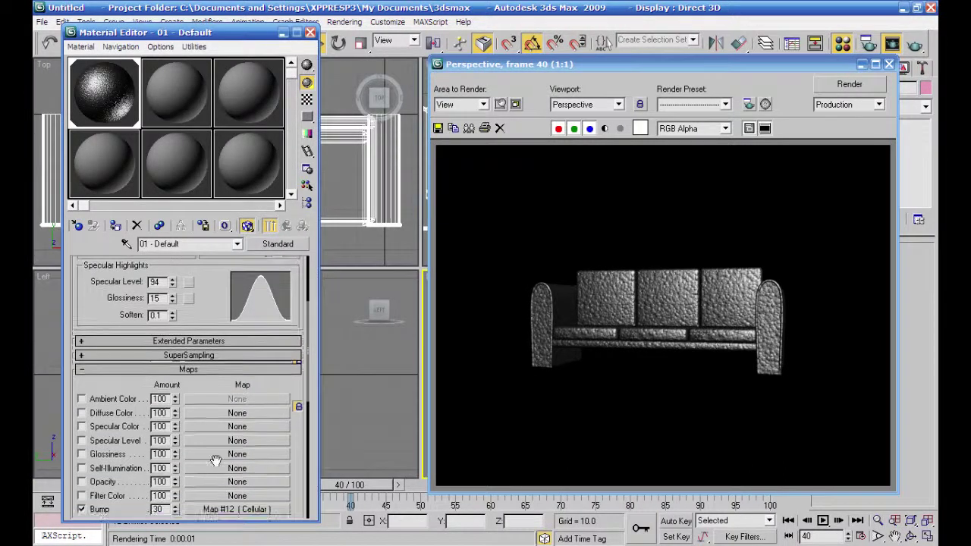
left_click_drag(173, 516, 176, 531)
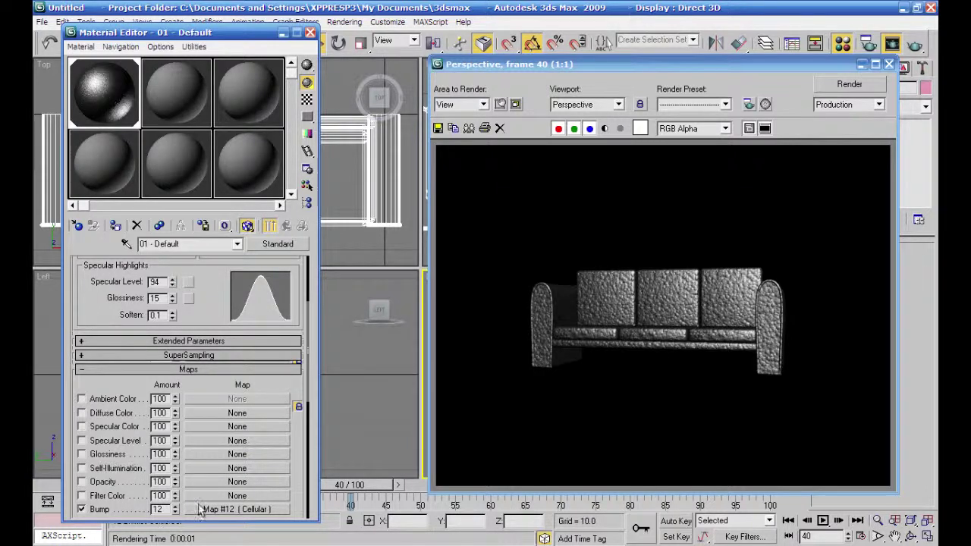
left_click(844, 79)
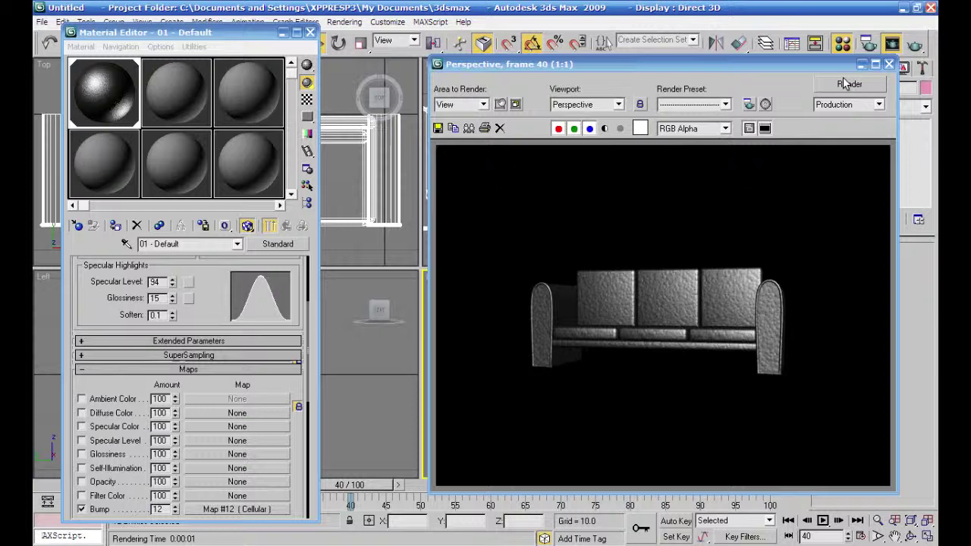
left_click(891, 65)
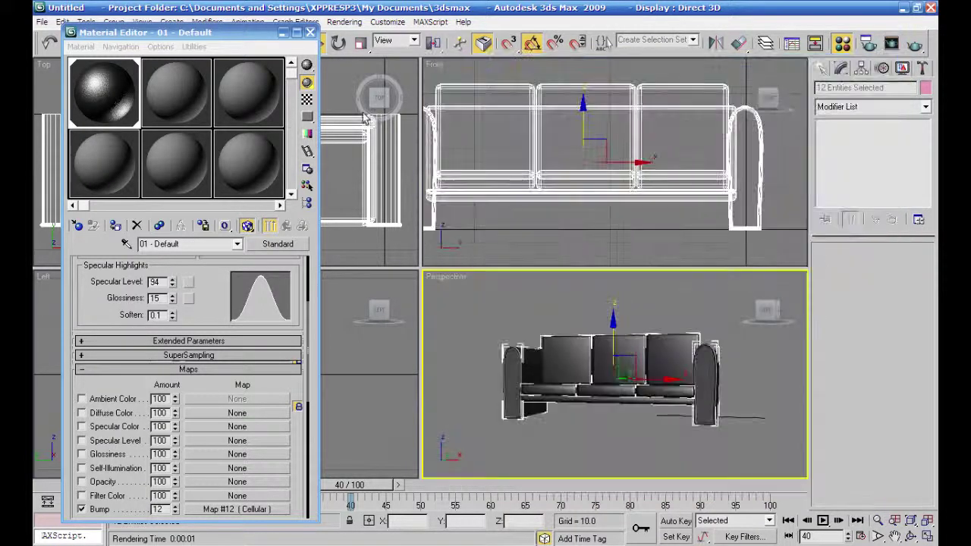
left_click(311, 33)
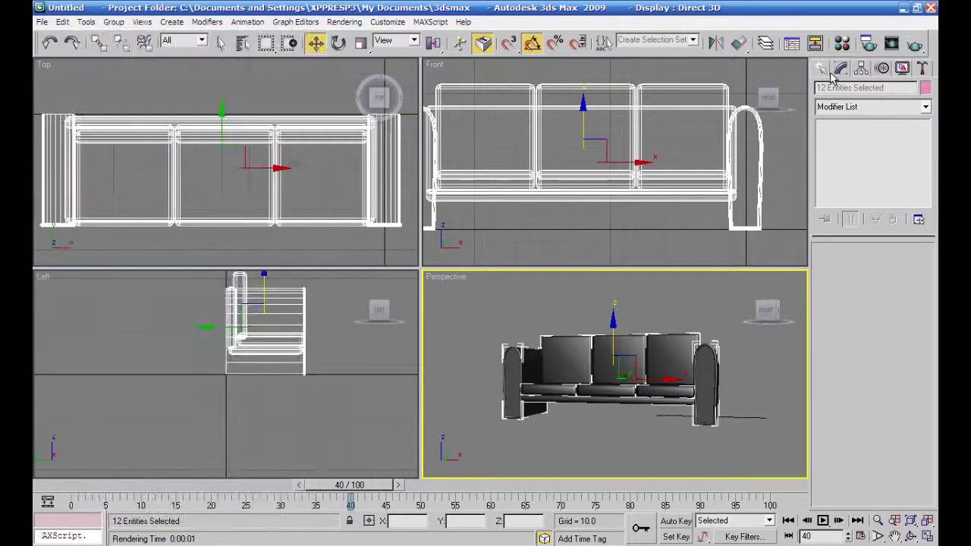
Create a standard-primitive Plane in the Top view as a floor extending well beyond the sofa on all sides
left_click(821, 68)
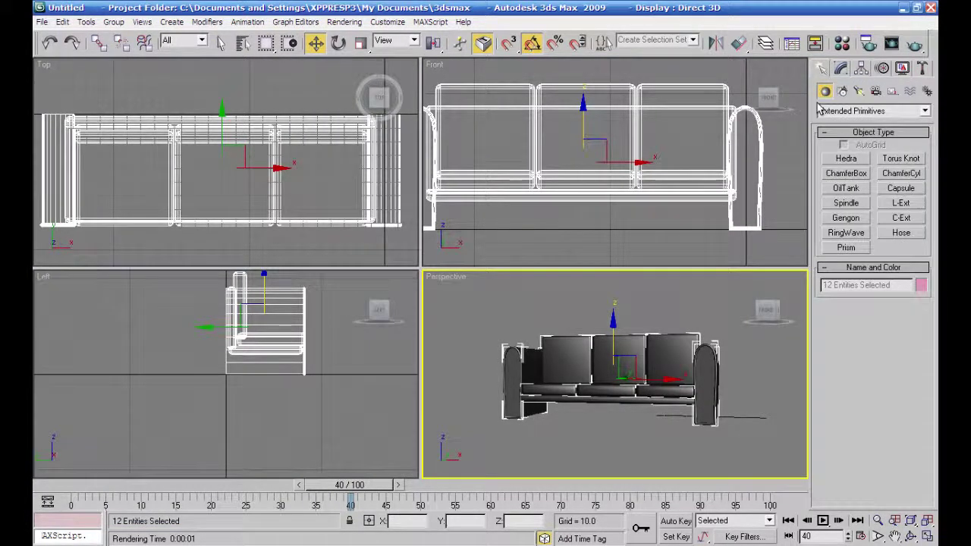
left_click(873, 111)
left_click(856, 123)
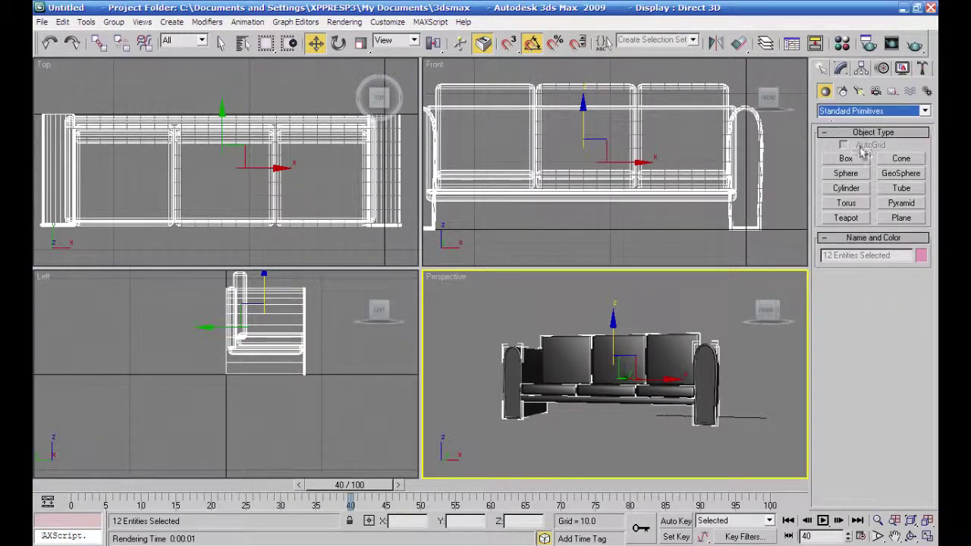
left_click(902, 218)
middle_click(286, 198)
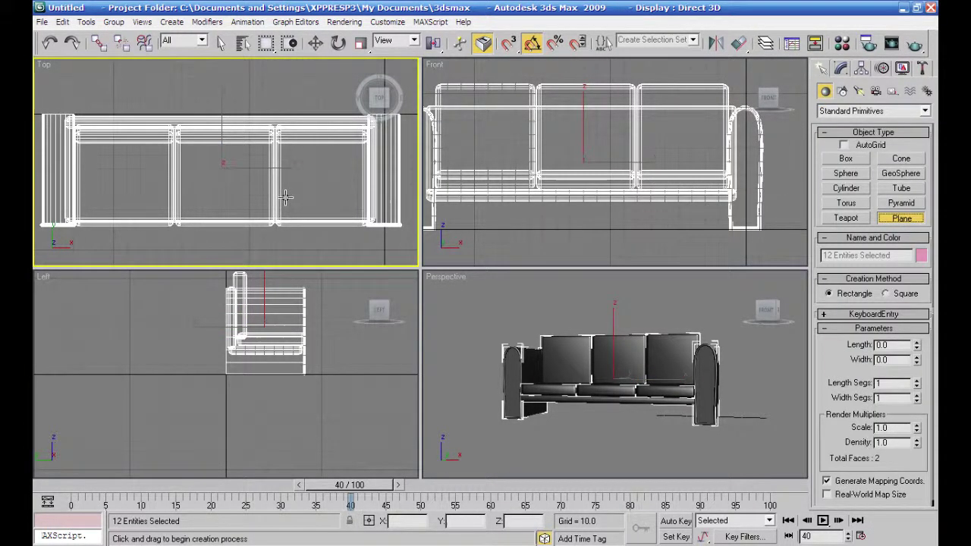
scroll(286, 198, "down", 4)
scroll(285, 198, "down", 5)
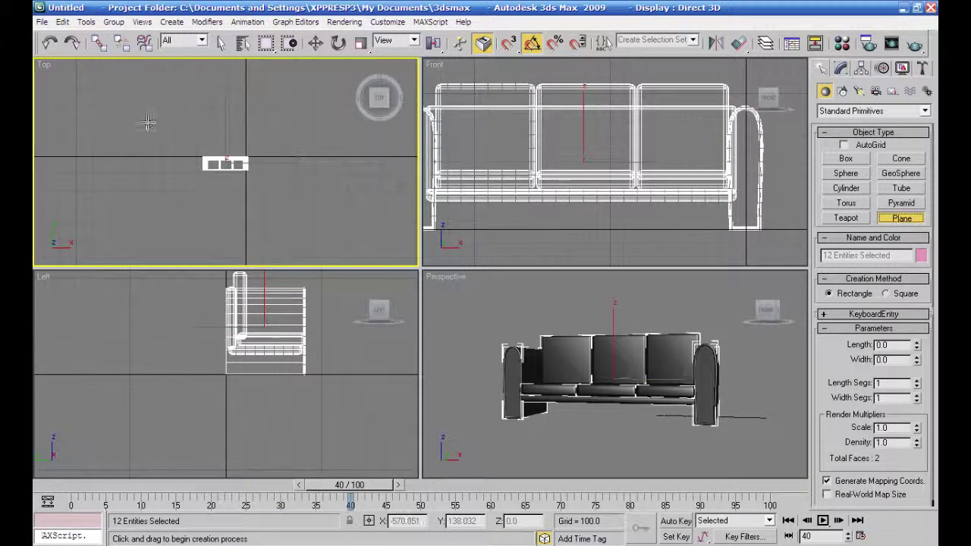
left_click_drag(151, 120, 308, 248)
left_click(473, 301)
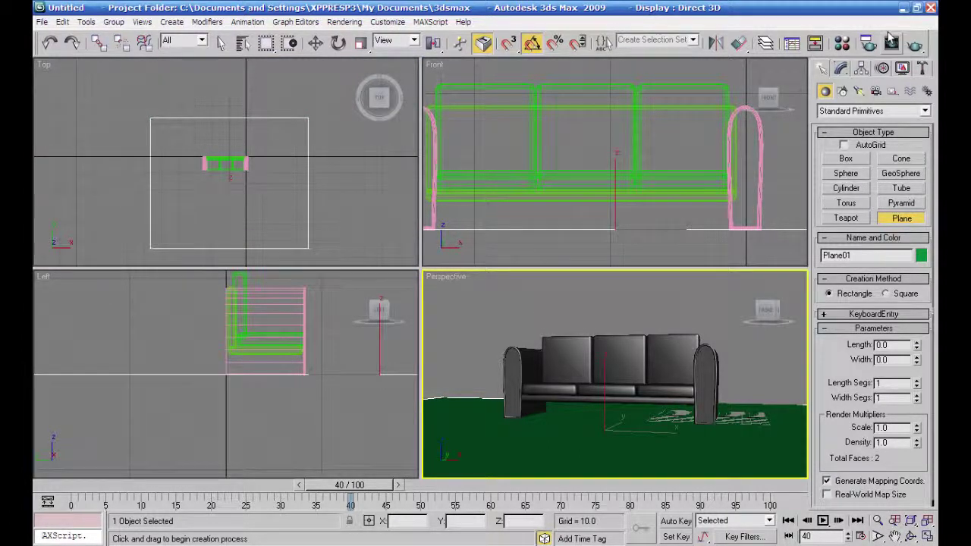
Render the sofa and floor plane from a raised Perspective angle, and close the render window
middle_click_drag(663, 294, 655, 412, "alt")
left_click(916, 44)
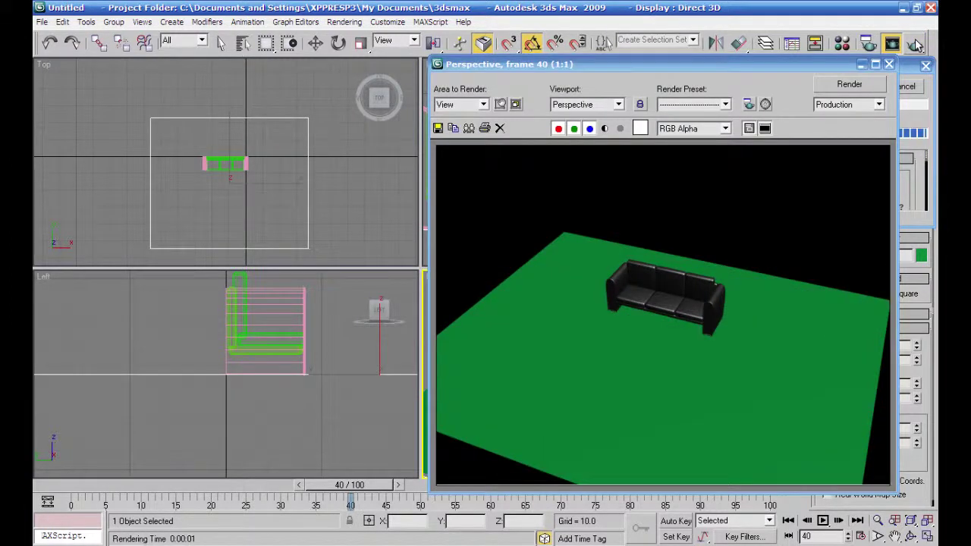
left_click(890, 64)
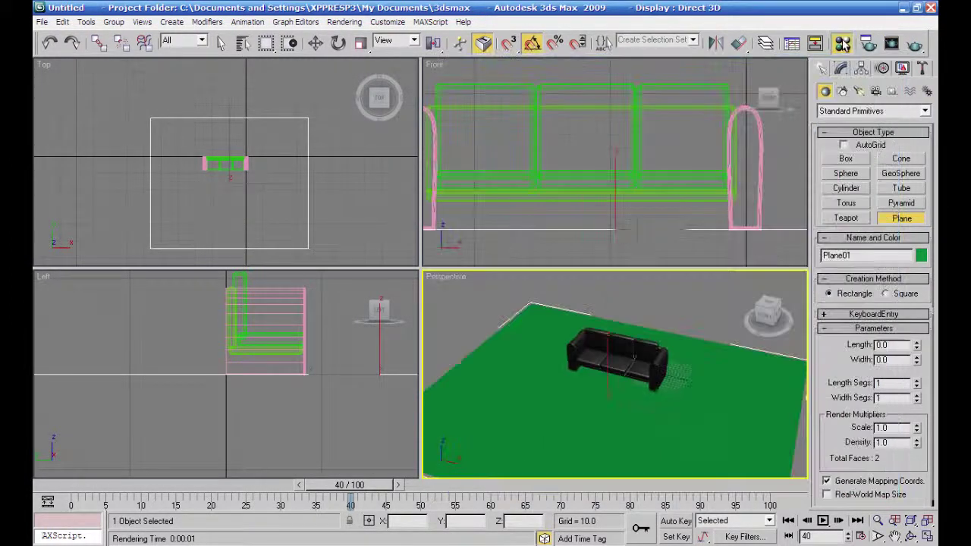
Assign the unused 02 - Default material to the floor plane, leaving its diffuse color as it is
key("m")
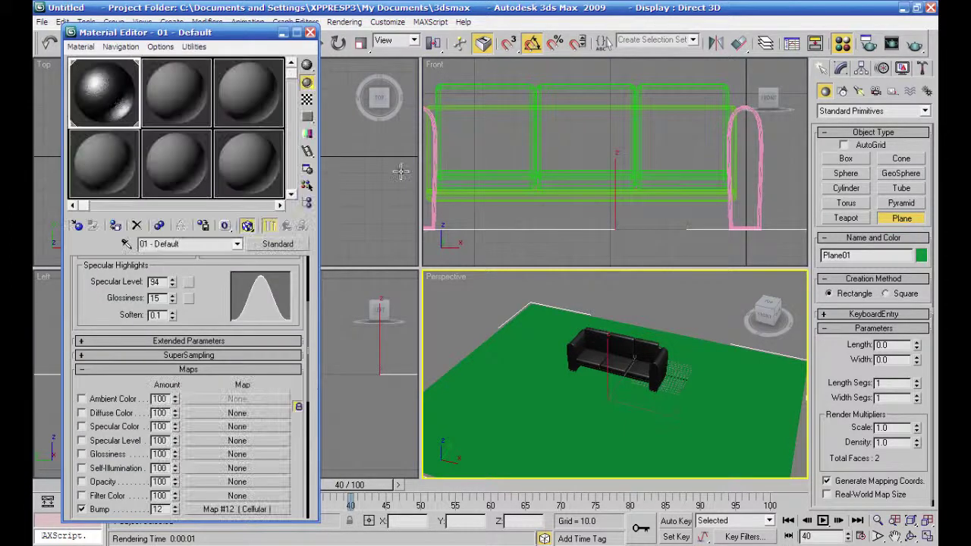
left_click(166, 97)
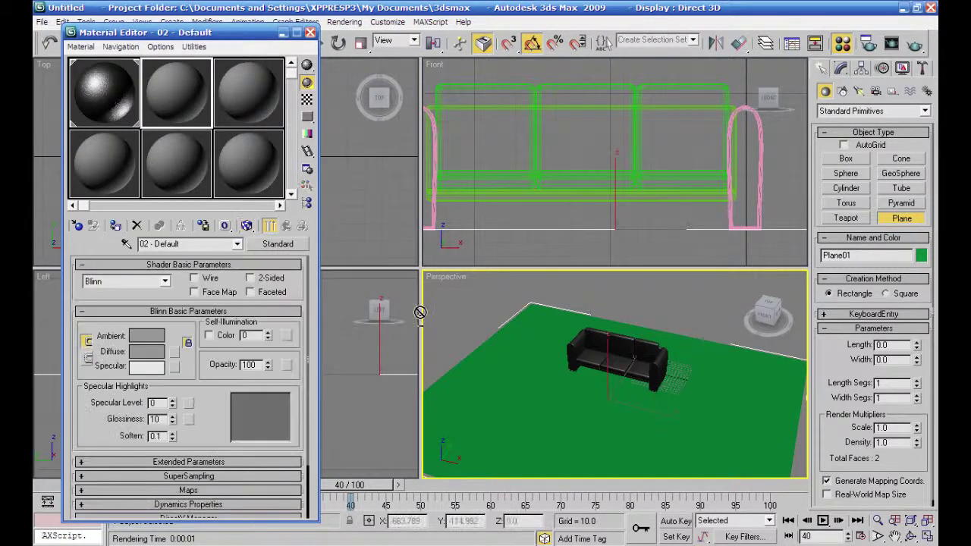
left_click_drag(467, 388, 466, 389)
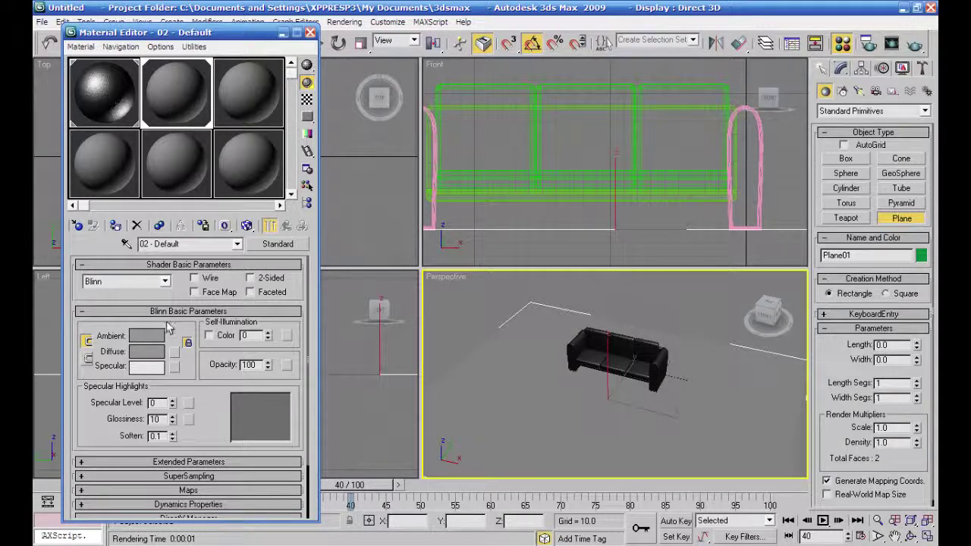
left_click(156, 353)
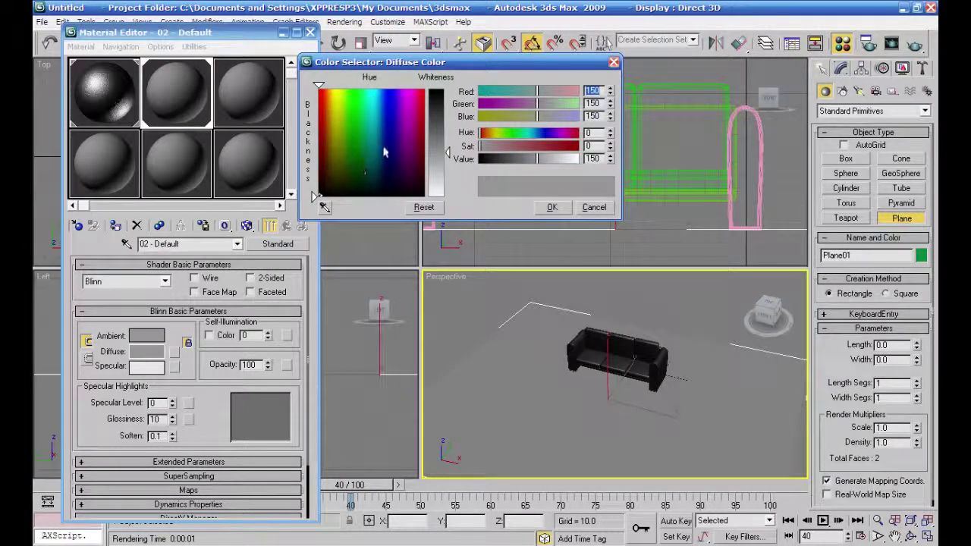
left_click(594, 208)
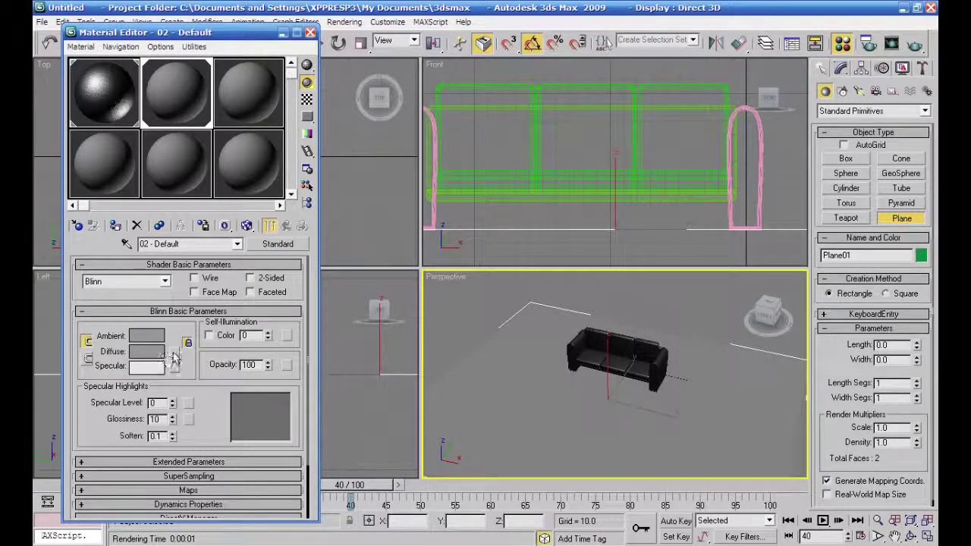
Apply a Tiles map to the floor material's diffuse color and show the map in the viewport
left_click(175, 351)
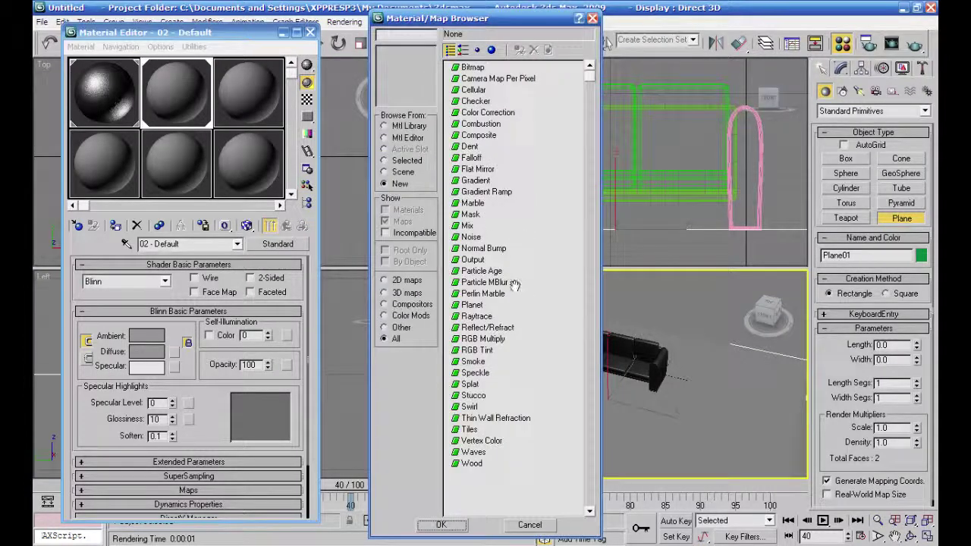
left_click(469, 430)
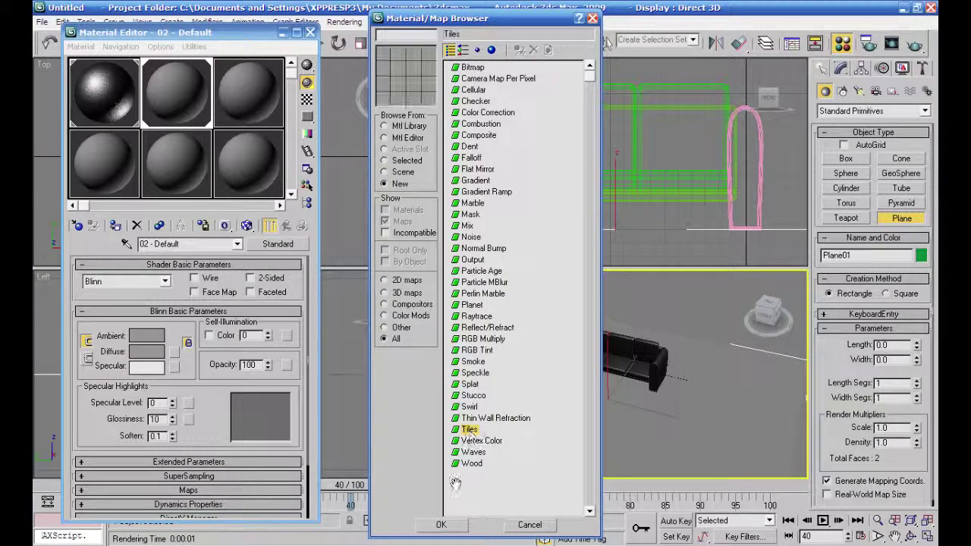
left_click(441, 525)
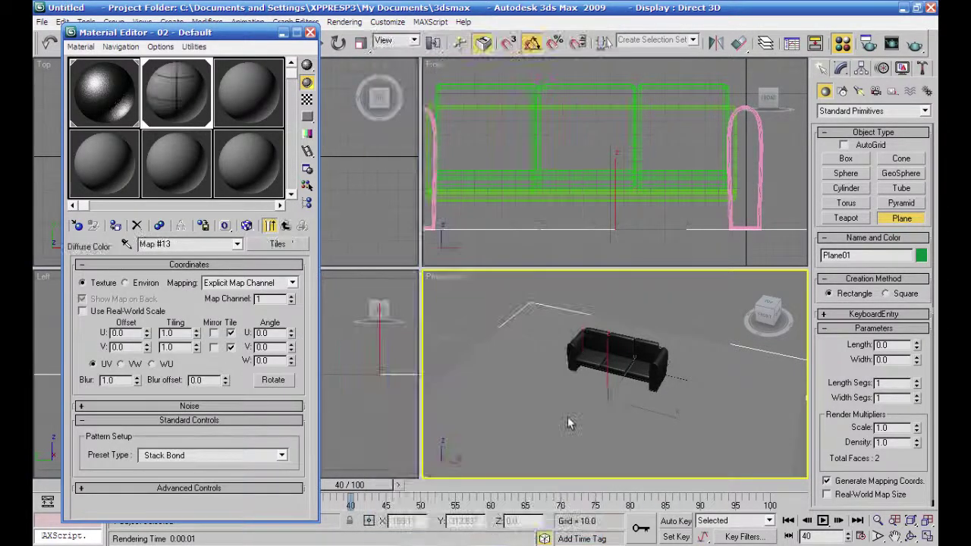
left_click(247, 226)
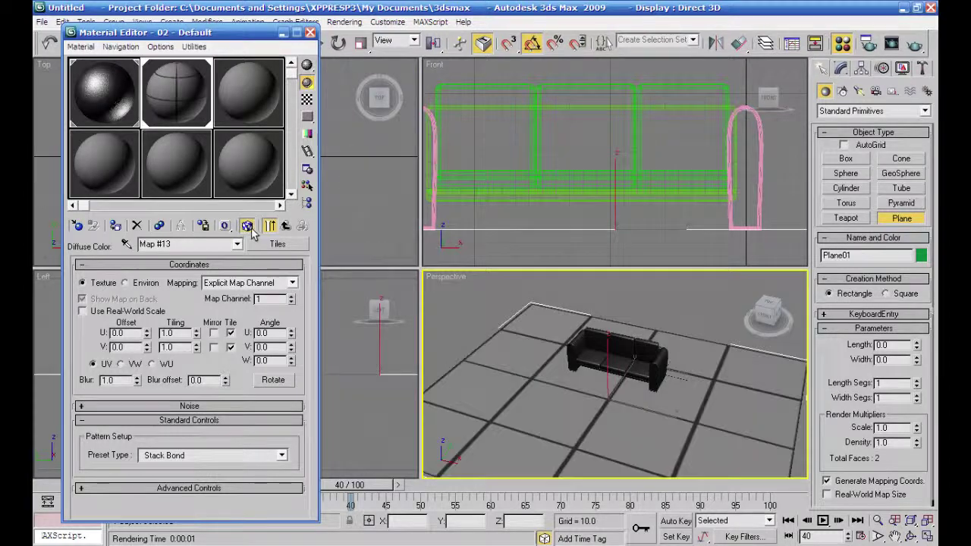
middle_click_drag(558, 343, 553, 309)
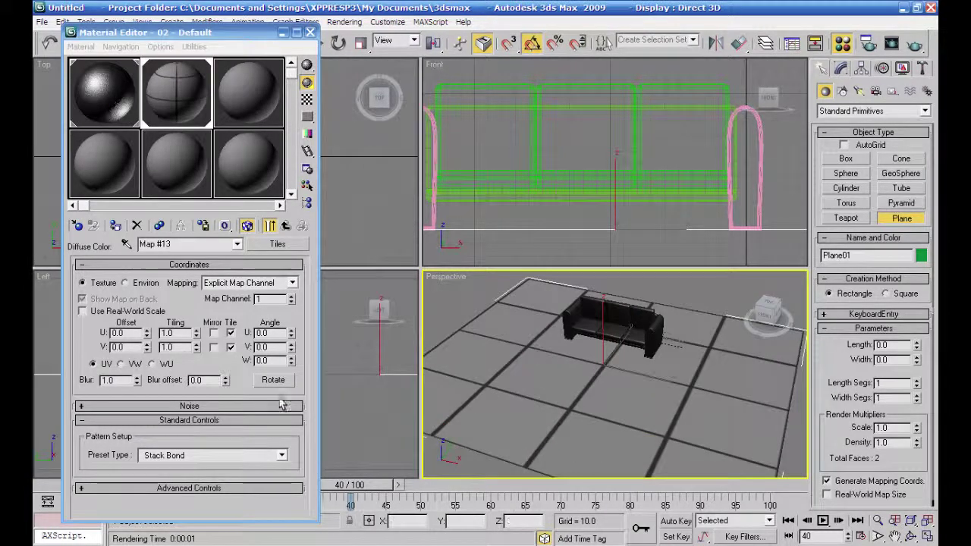
Set the Tiles map's horizontal and vertical counts to 12 in its advanced controls
left_click(83, 488)
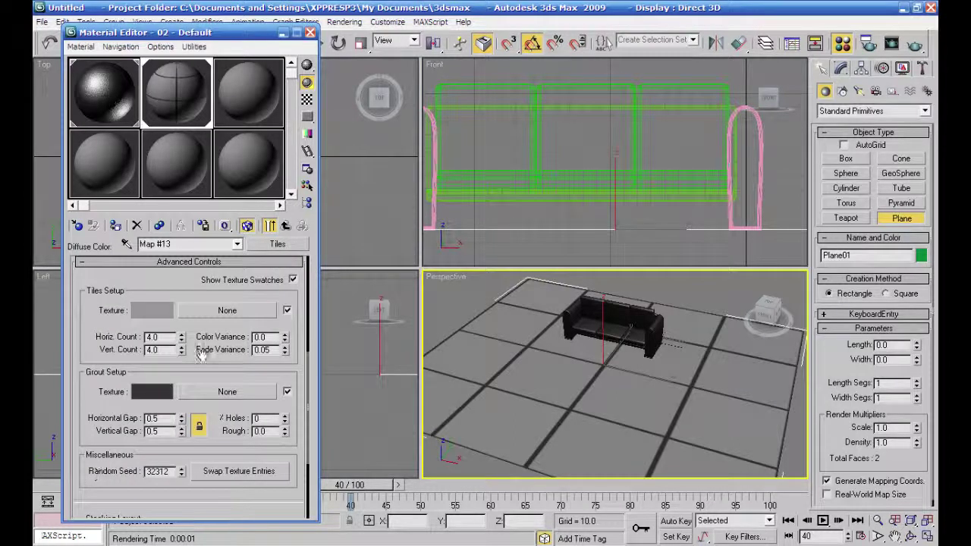
left_click_drag(201, 356, 198, 334)
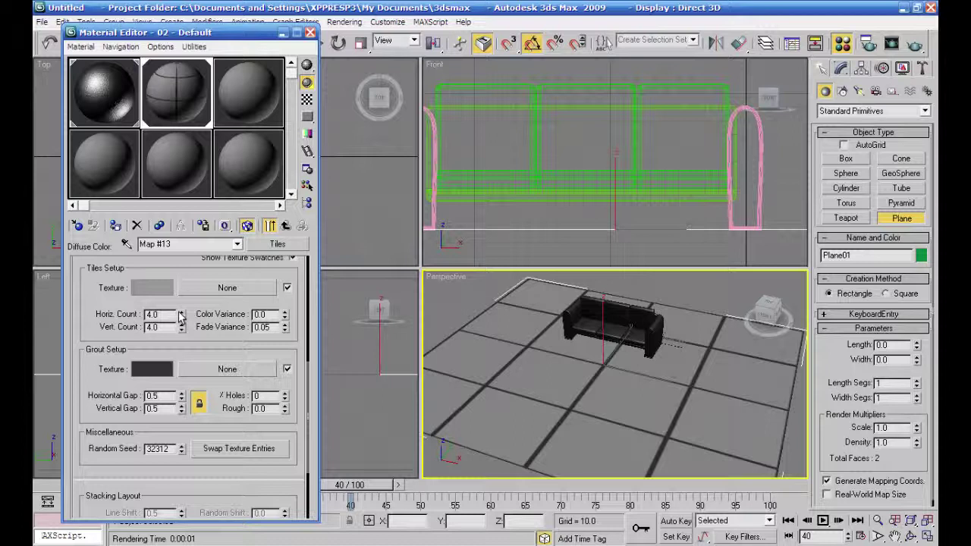
left_click_drag(182, 317, 183, 298)
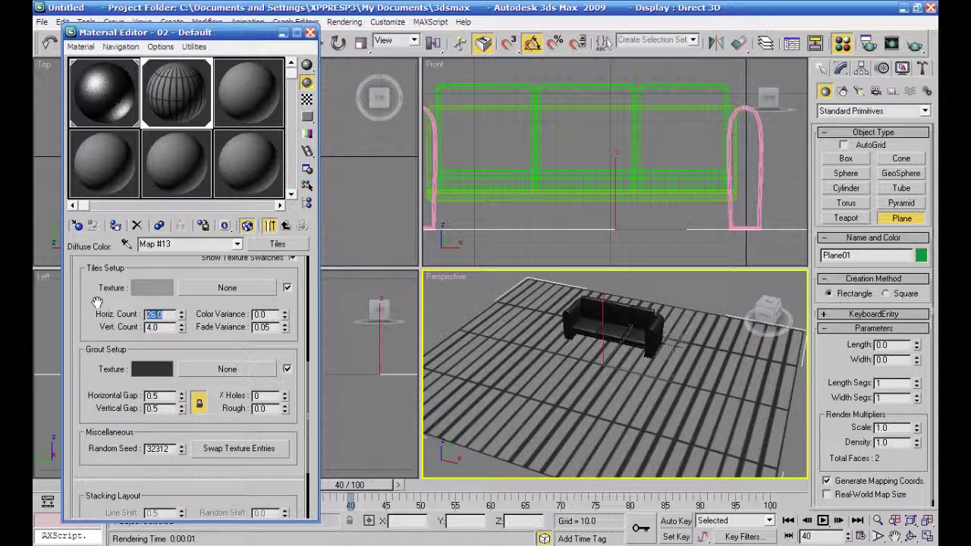
left_click(161, 328)
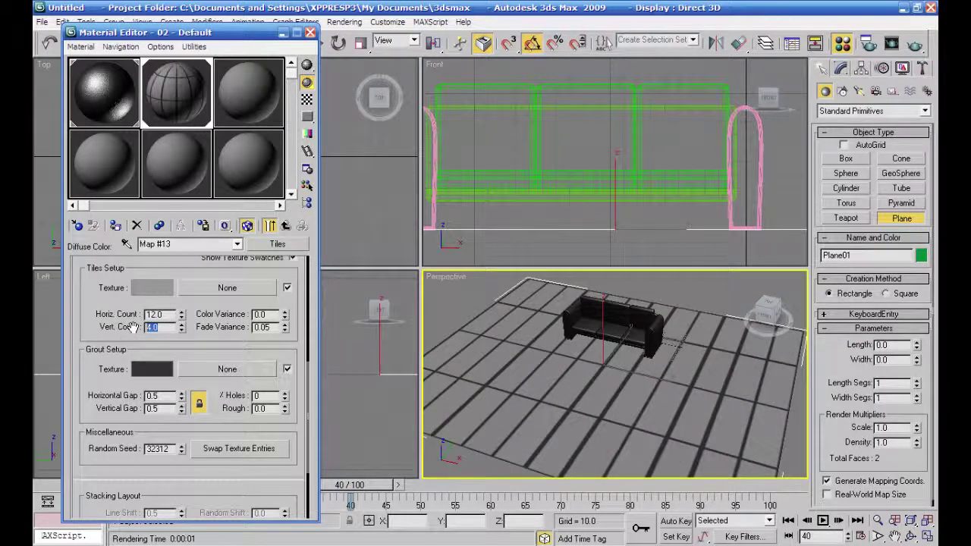
key("Return")
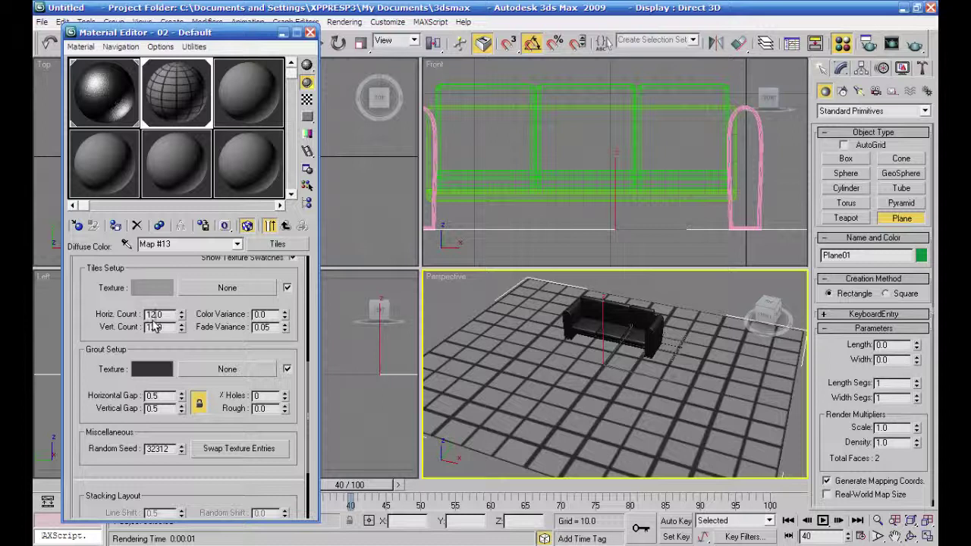
Set the linked grout gaps to 0.3 and then to 0.2, rendering the Perspective view after each change
left_click(181, 400)
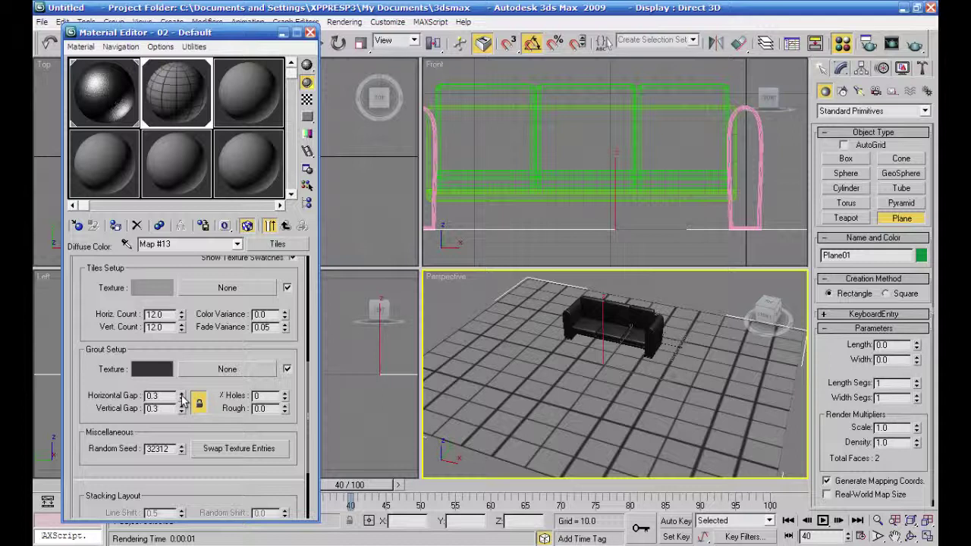
left_click(918, 47)
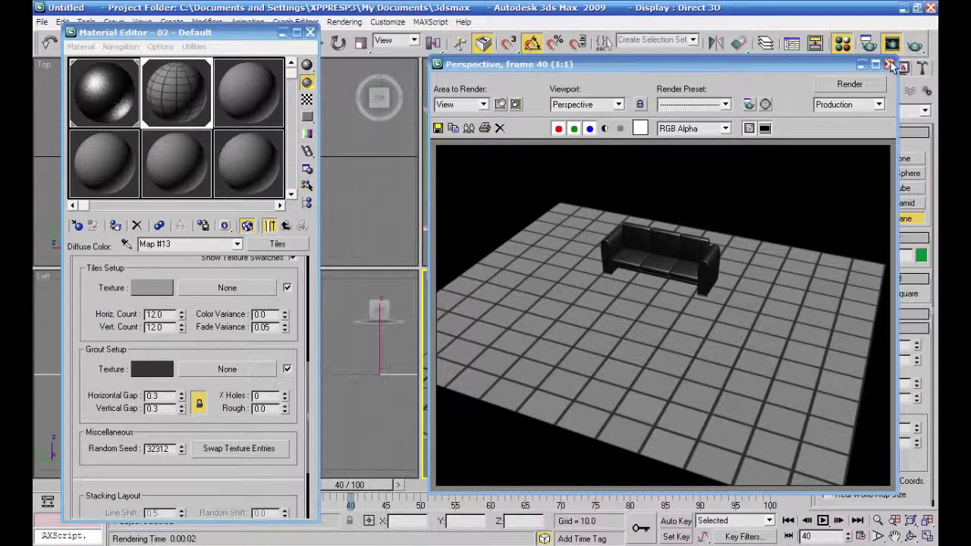
left_click(891, 66)
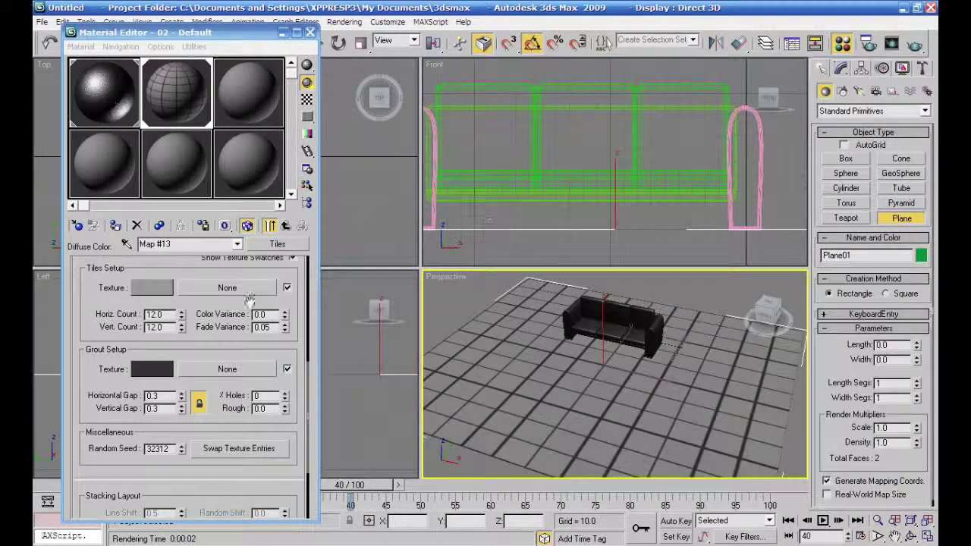
left_click(182, 412)
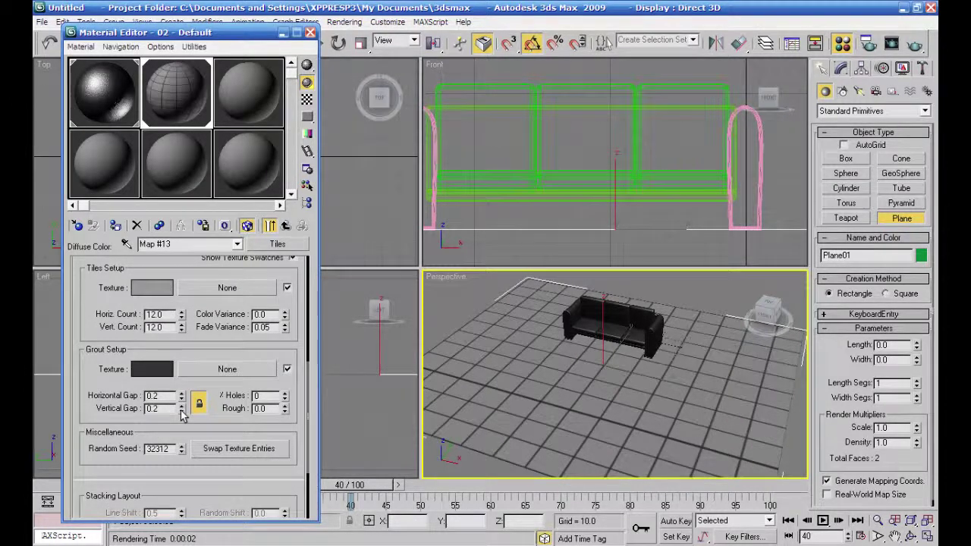
left_click(915, 46)
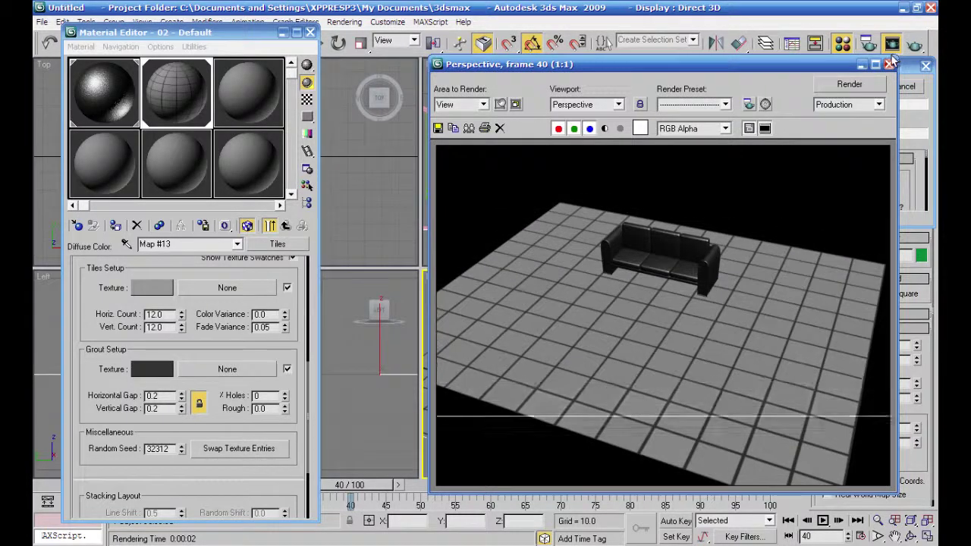
left_click(888, 64)
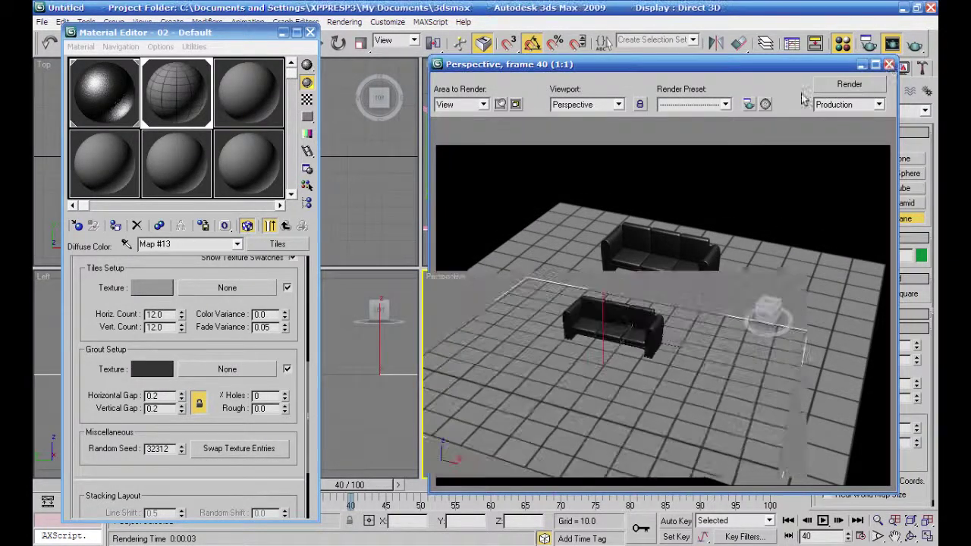
Reuse the floor material's diffuse Tiles map as its Bump map, and render the Perspective view
left_click(285, 227)
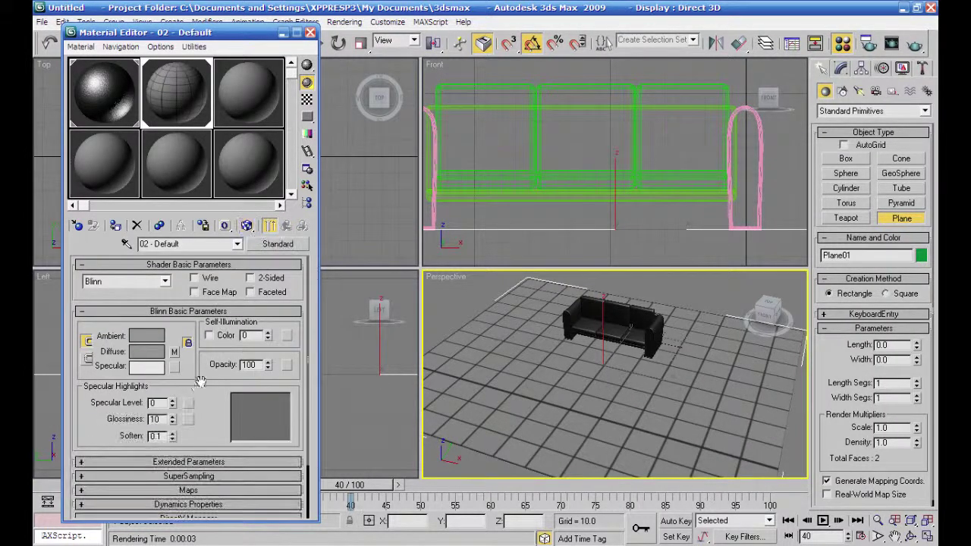
left_click(82, 490)
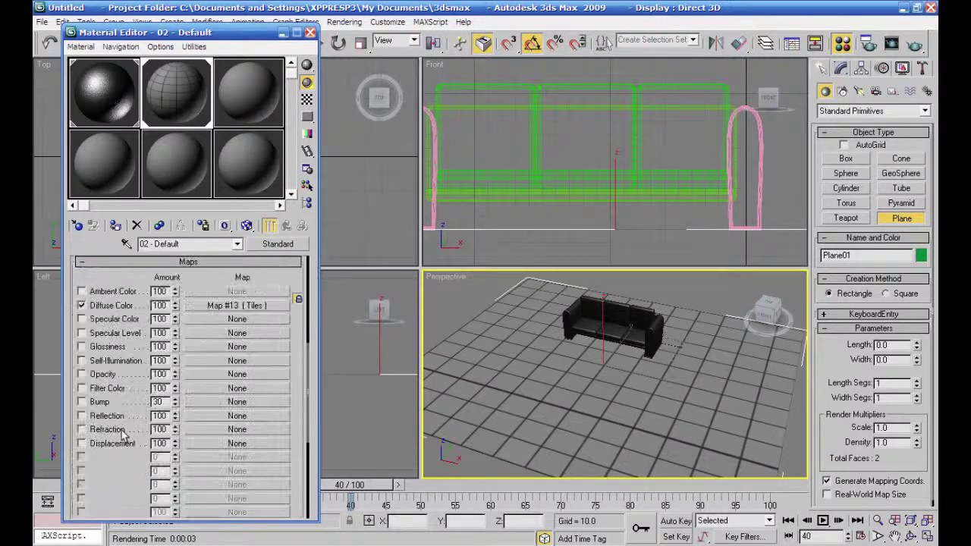
left_click_drag(203, 307, 203, 406)
left_click(161, 321)
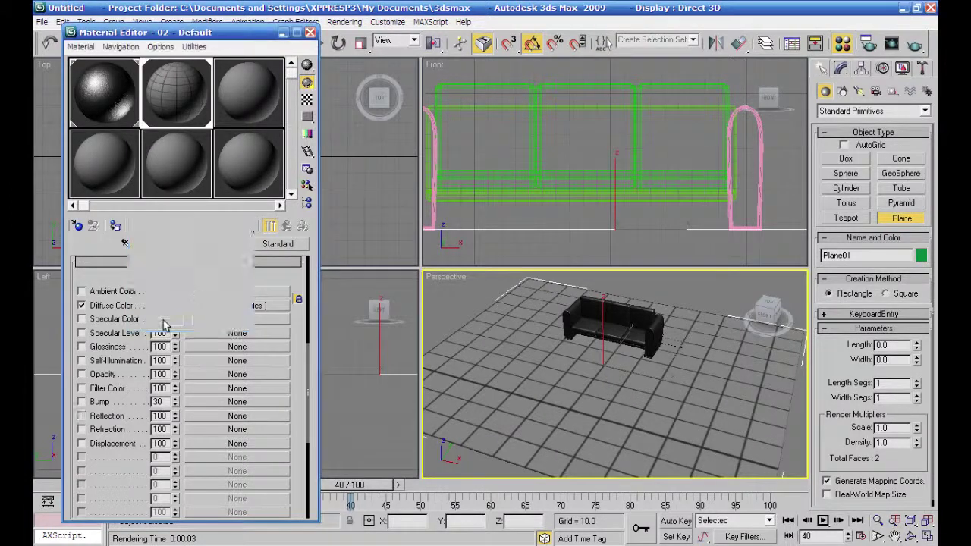
left_click(916, 44)
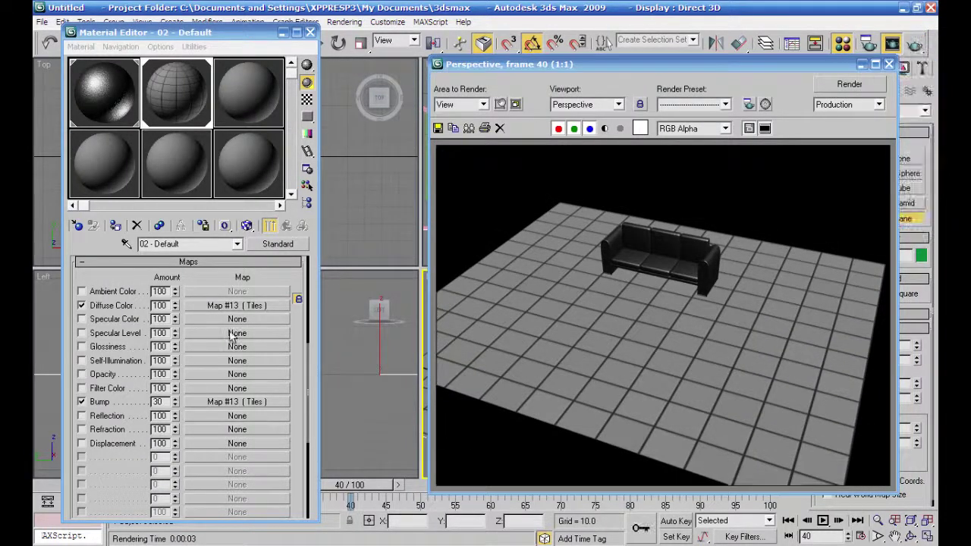
Set the floor material's Bump amount to 136, and render both the full Perspective view and a close-up of the tiles
left_click_drag(175, 408, 177, 329)
left_click(849, 85)
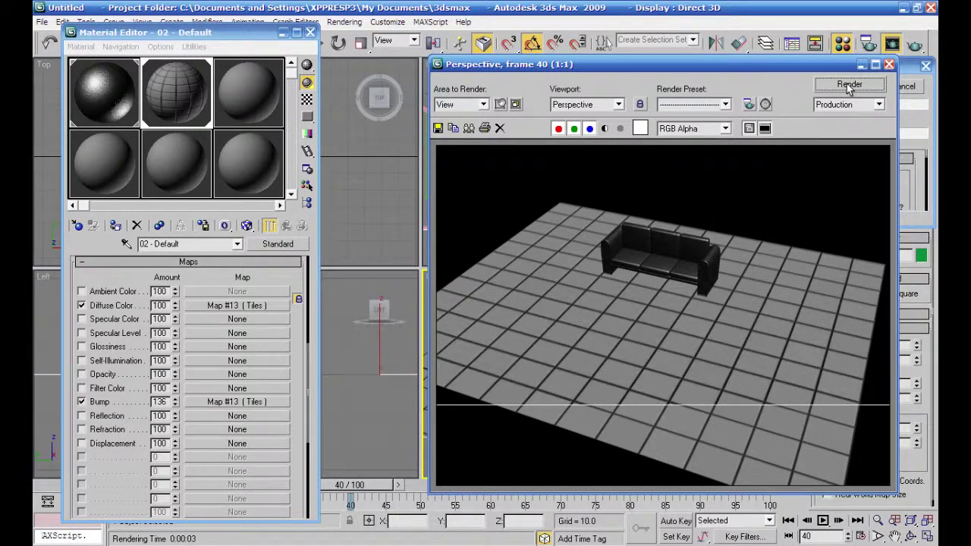
left_click(888, 64)
scroll(611, 379, "up", 10)
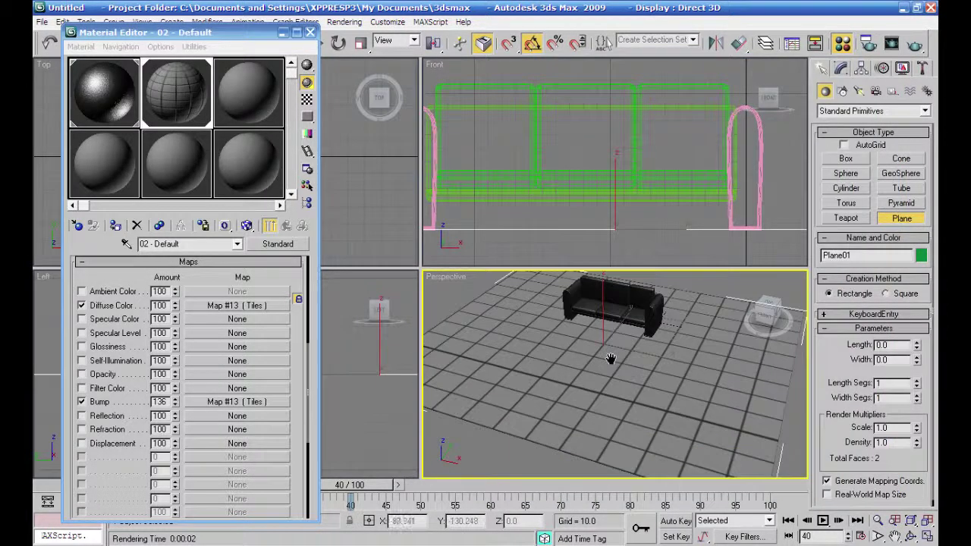
left_click(916, 43)
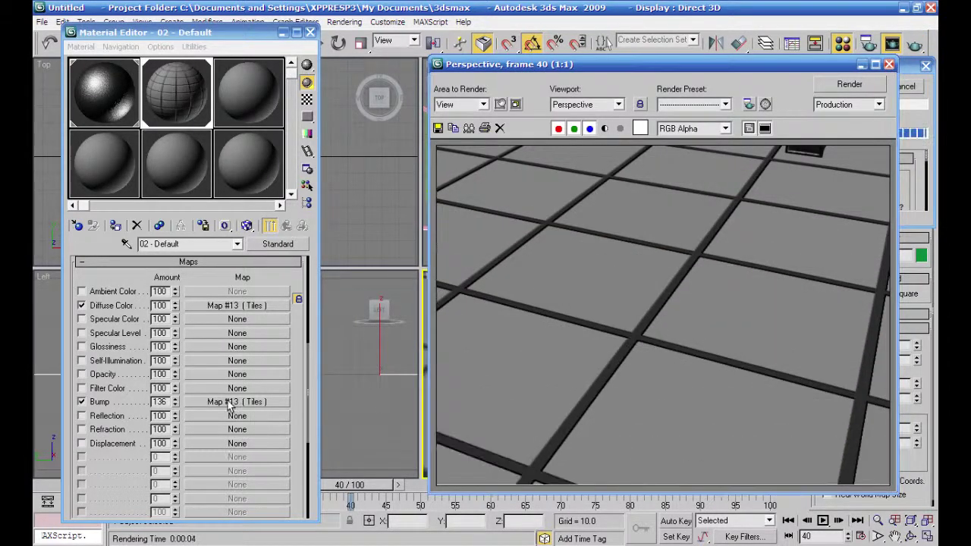
Lower the floor material's Bump amount in two stages down to 32, rendering the Perspective close-up of the tiles after each change
left_click(171, 407)
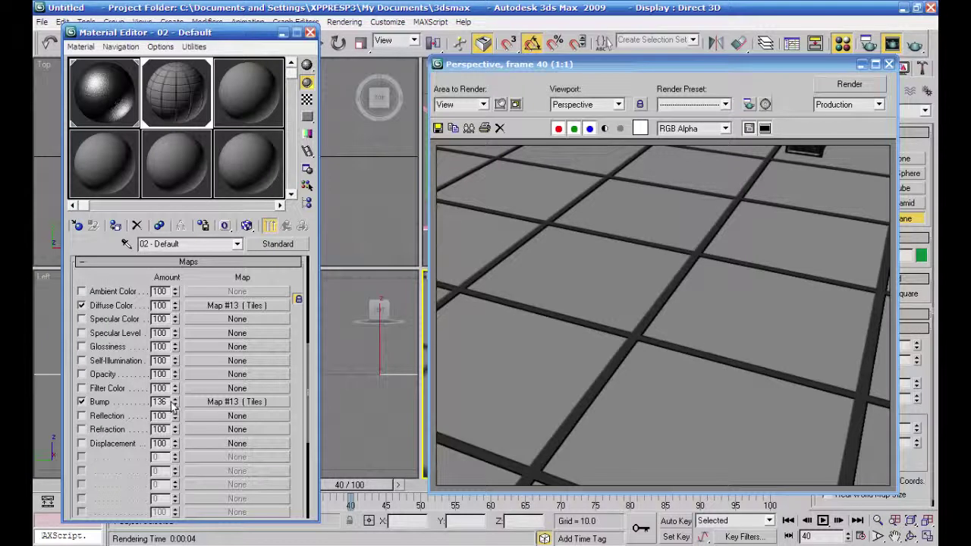
left_click_drag(173, 408, 174, 364)
left_click(852, 85)
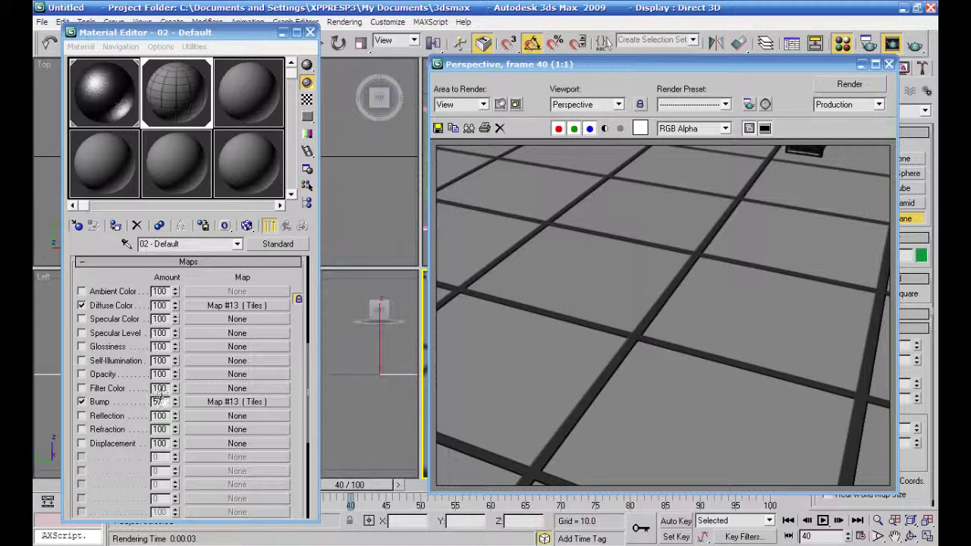
left_click(173, 406)
left_click_drag(173, 406, 166, 422)
left_click(851, 85)
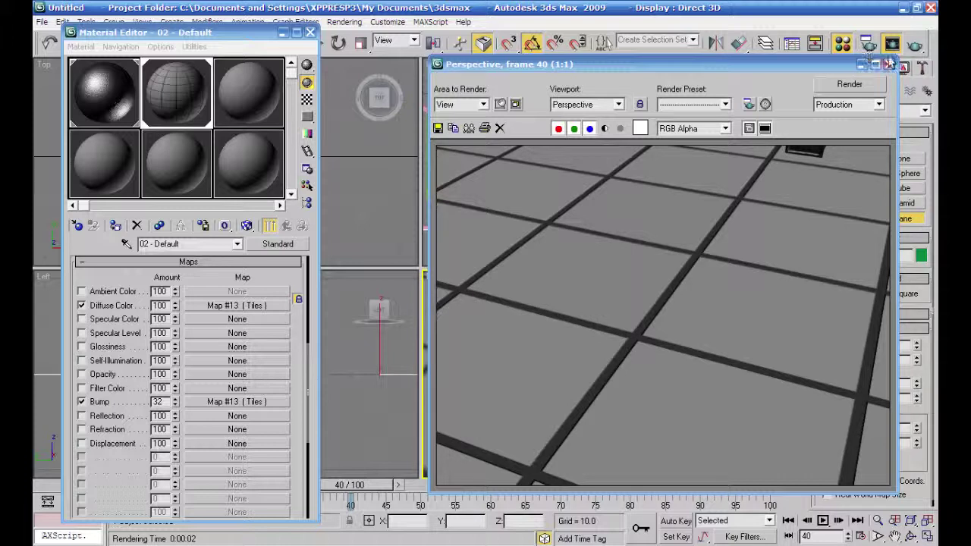
left_click(889, 64)
Assign a Raytrace map to the floor material's Reflection channel, and render the Perspective view with the whole sofa in frame
scroll(613, 343, "down", 10)
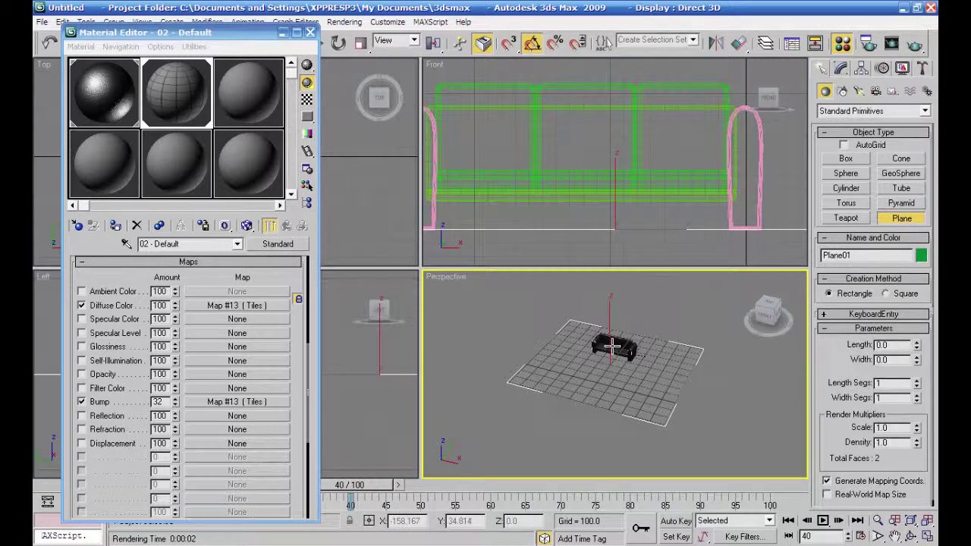
scroll(640, 377, "up", 4)
scroll(639, 377, "up", 2)
mouse_move(616, 393)
middle_mouse_down()
mouse_move(620, 420)
mouse_move(615, 393)
middle_mouse_up()
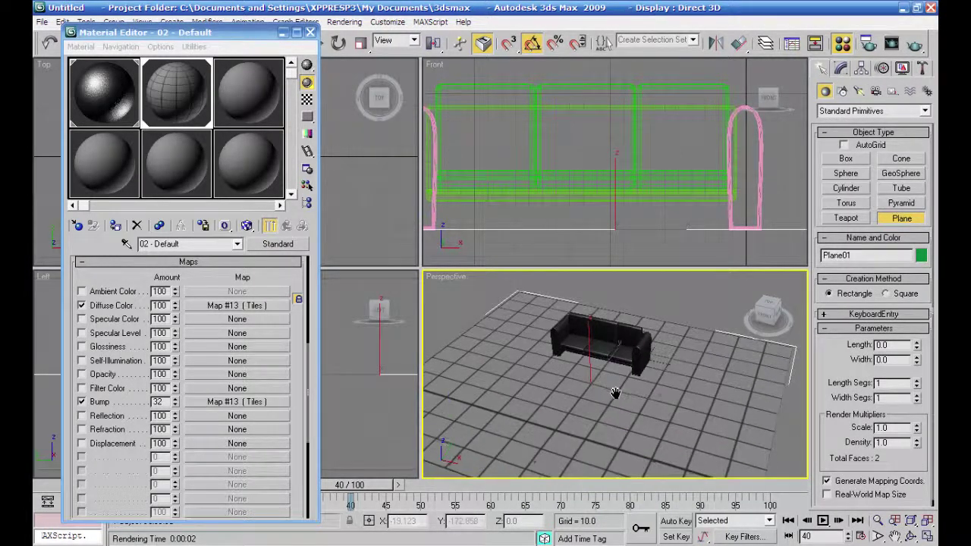
left_click(188, 415)
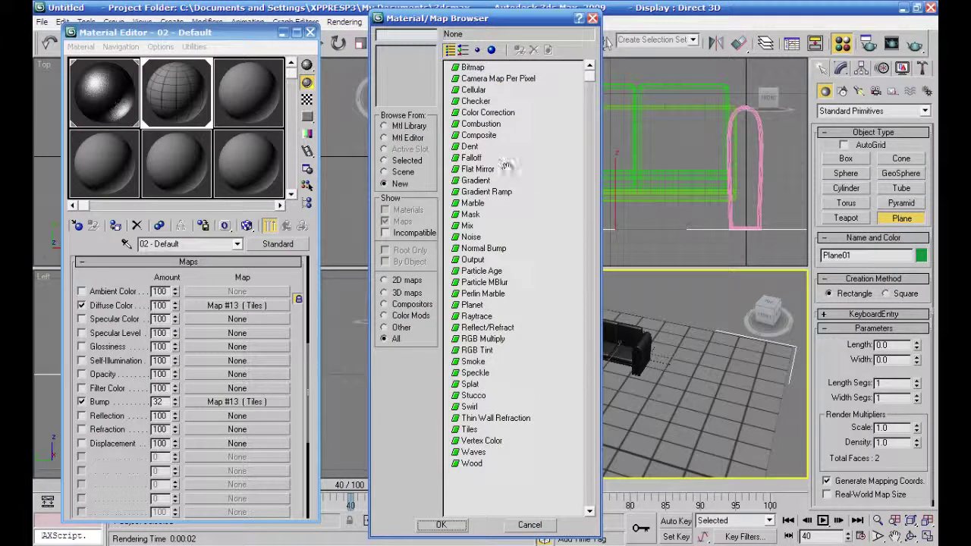
left_click(478, 316)
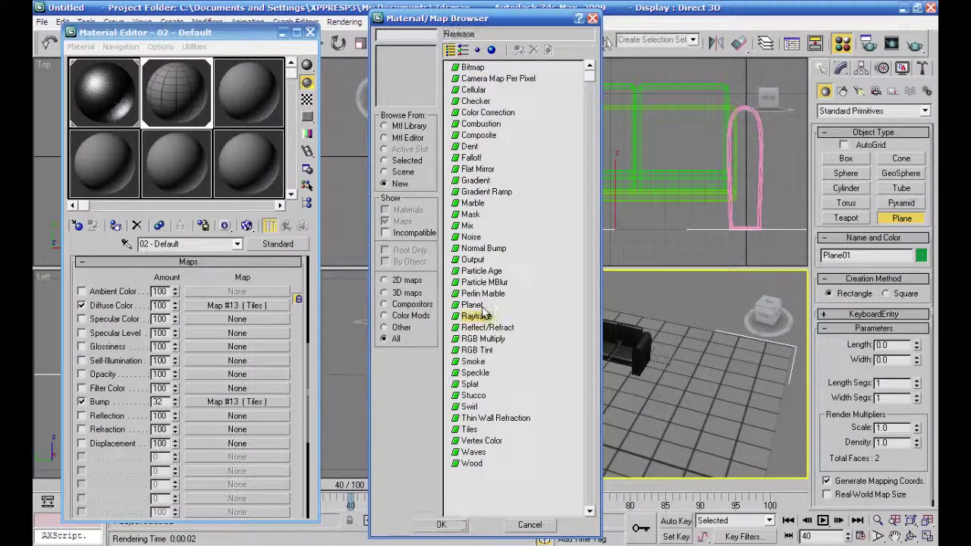
left_click(441, 524)
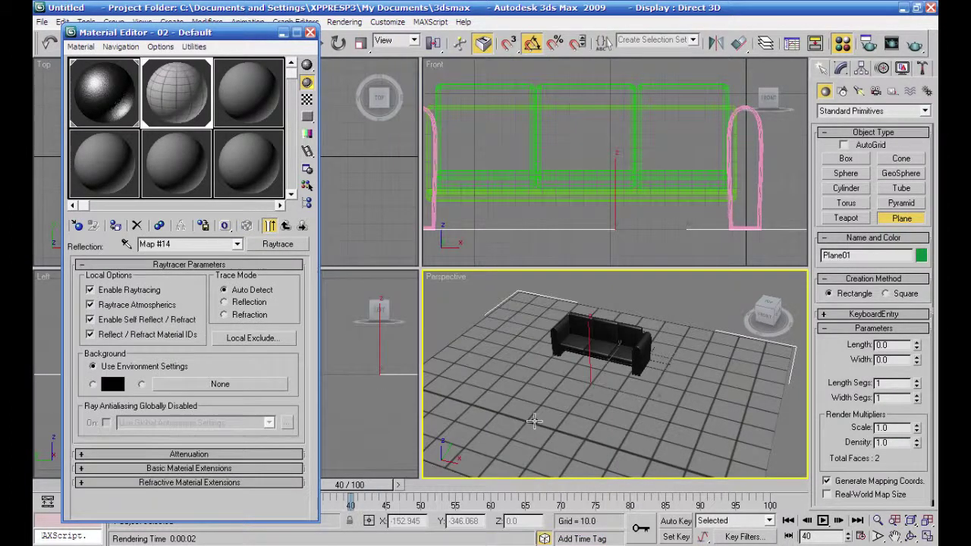
left_click(916, 45)
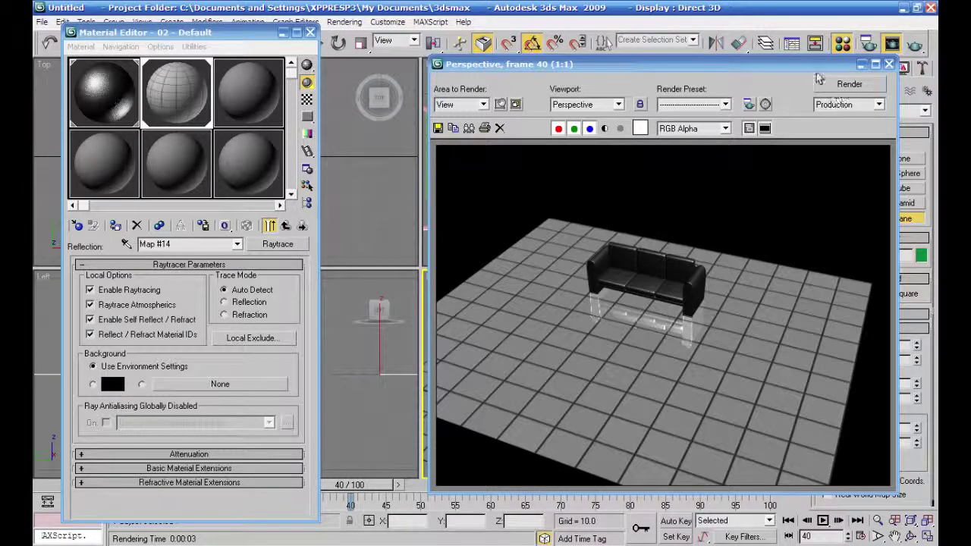
left_click(890, 67)
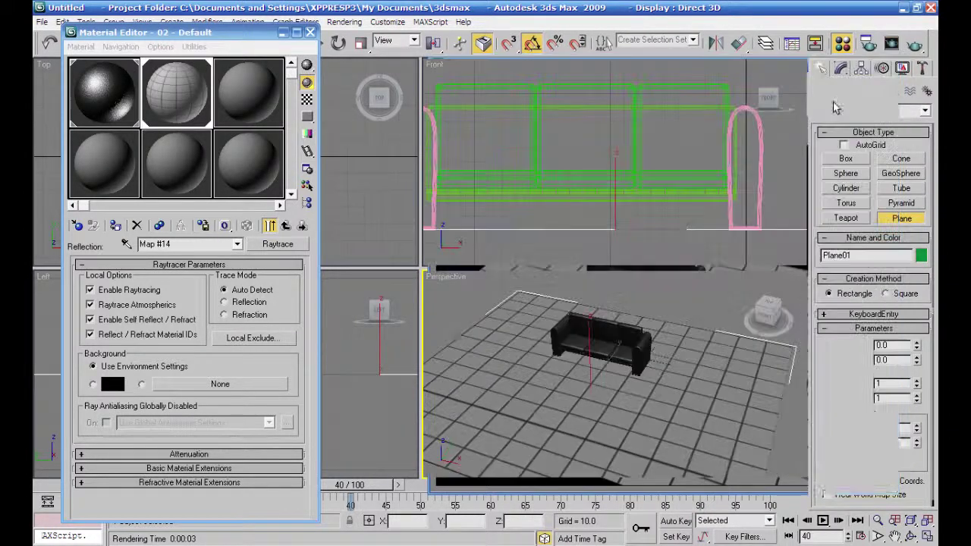
Set the floor material's Reflection amount to 46, and render the Perspective view again
left_click(286, 226)
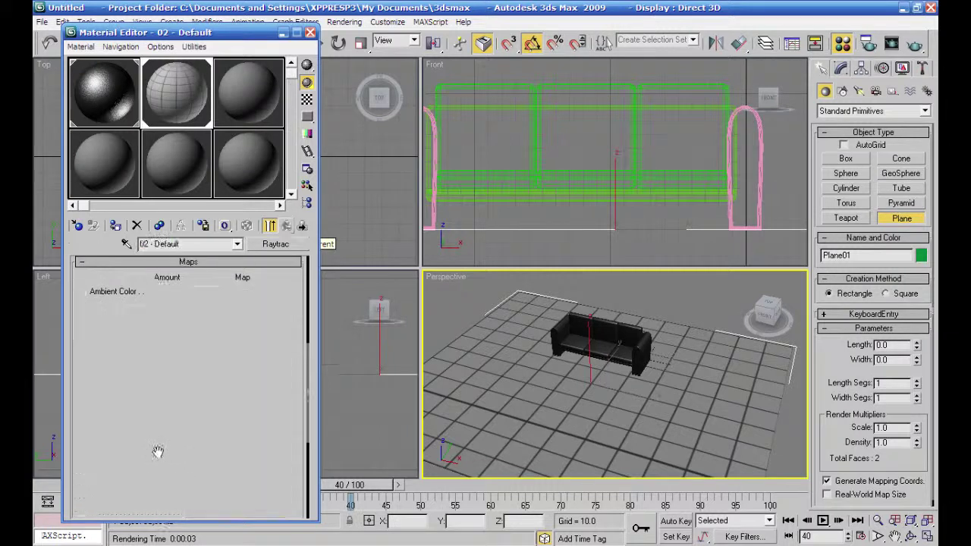
left_click_drag(175, 420, 169, 463)
left_click(916, 47)
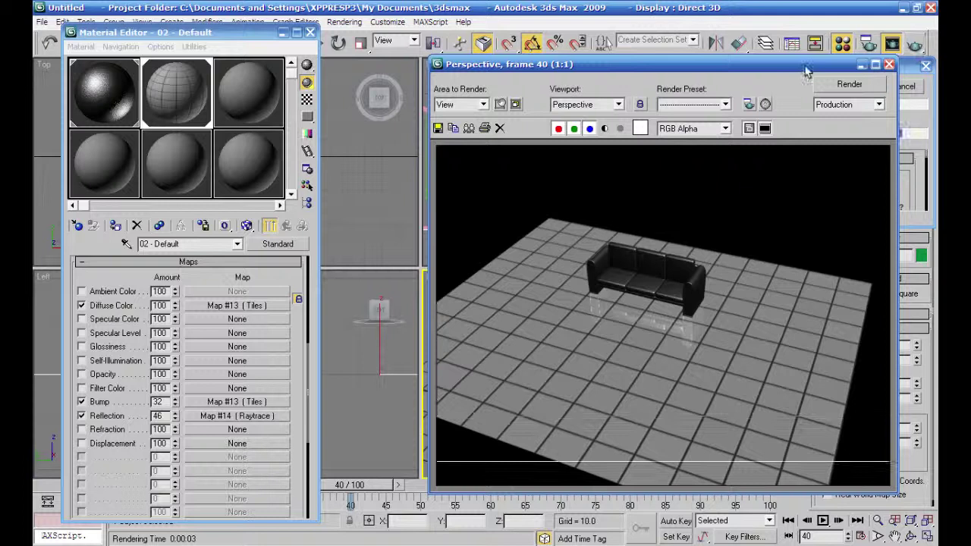
left_click(889, 65)
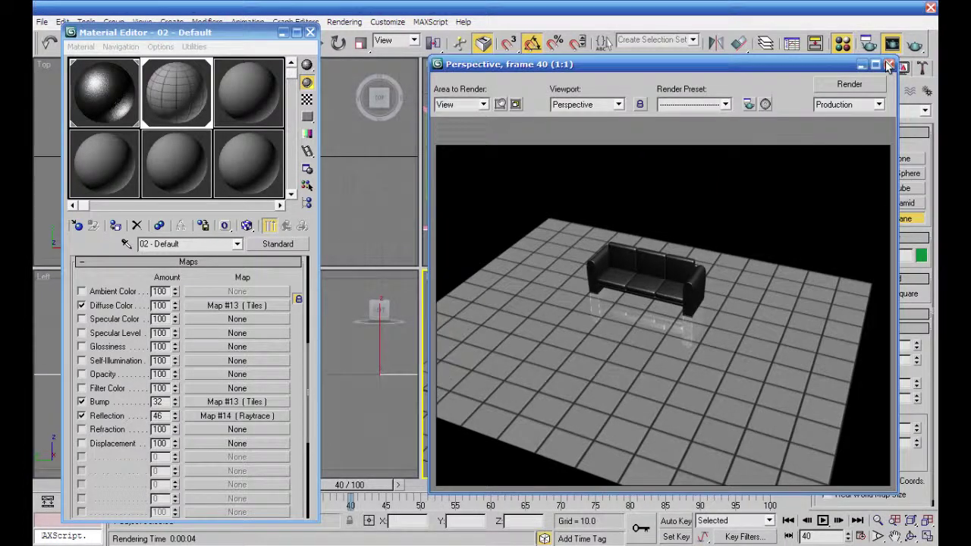
Activate the Front viewport and close the Material Editor to clear the viewports
left_click(587, 193)
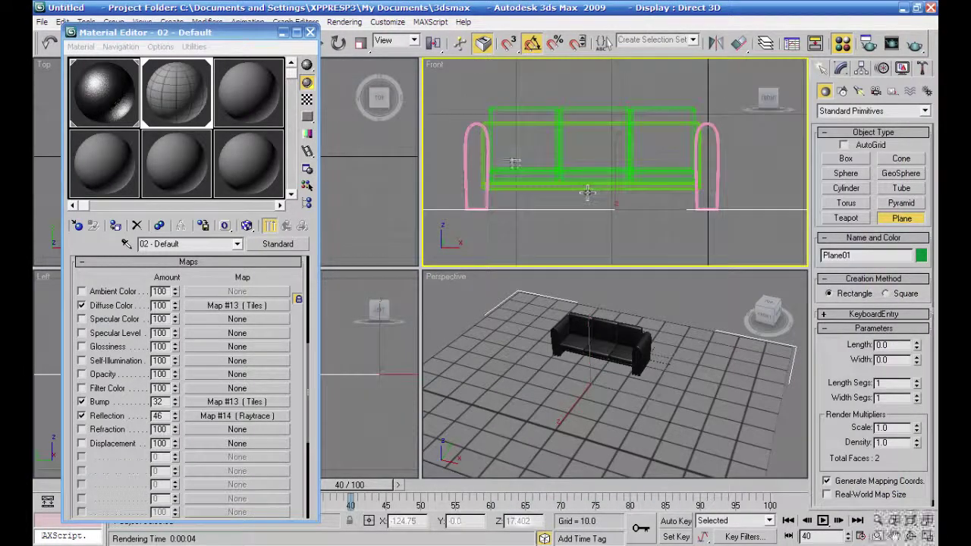
left_click_drag(283, 33, 225, 36)
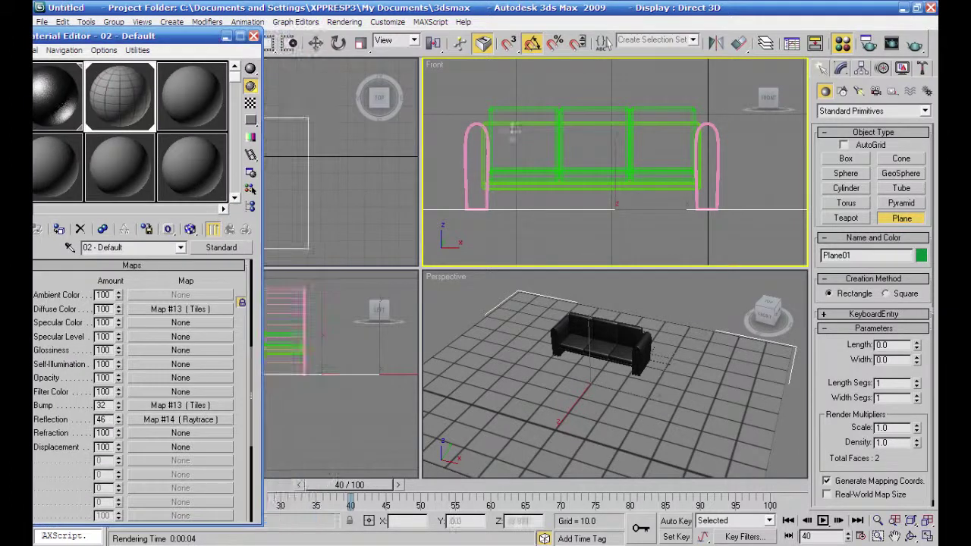
scroll(619, 198, "down", 4)
middle_click_drag(635, 231, 568, 237)
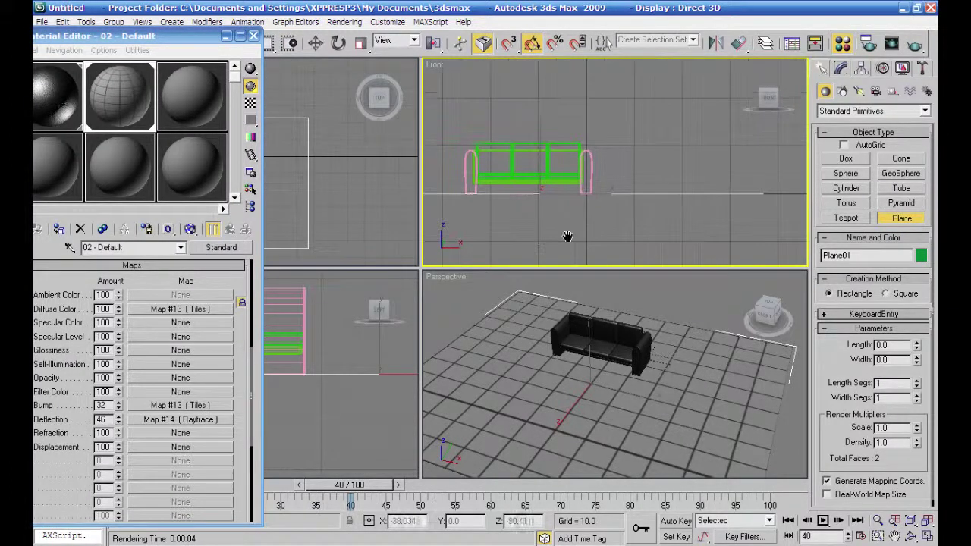
left_click(256, 37)
key("m")
left_click(605, 34)
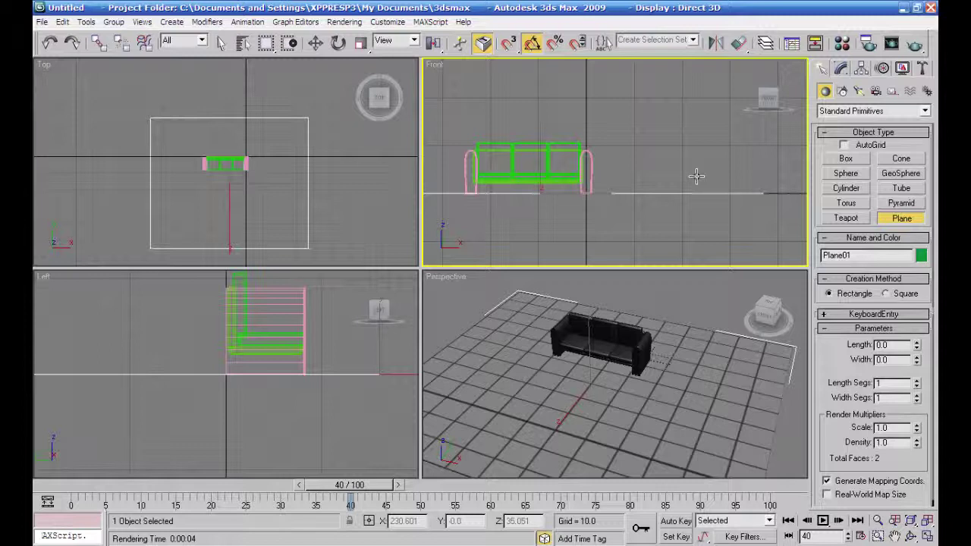
Draw an open three-point line beside the sofa in the Front view, with a diagonal segment about 44 units long and a steeper one about 107
left_click(843, 91)
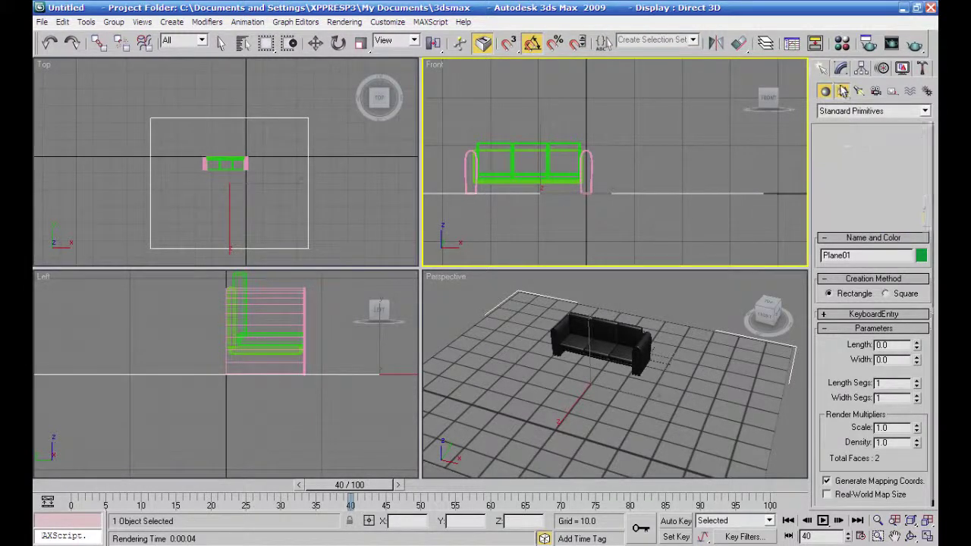
left_click(827, 170)
middle_click_drag(696, 156, 594, 176)
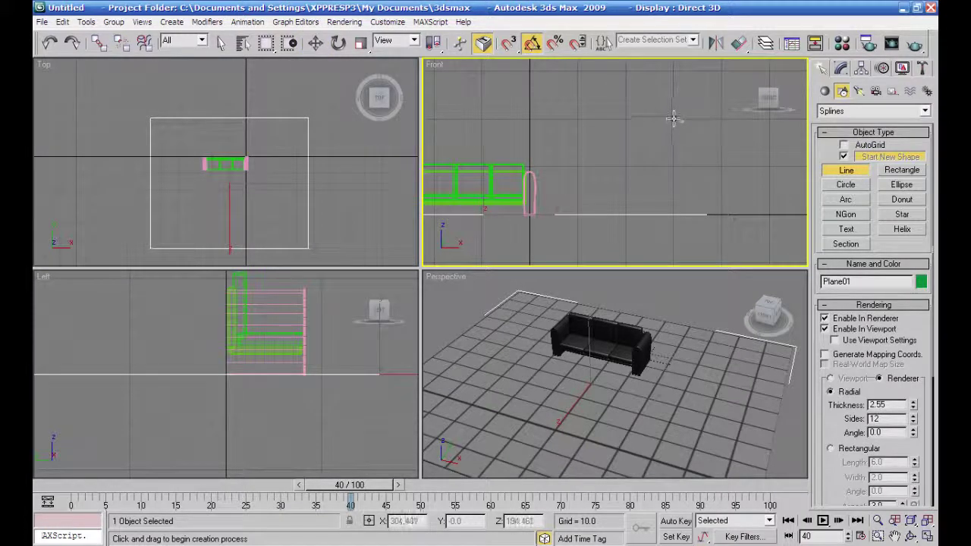
left_click(673, 119)
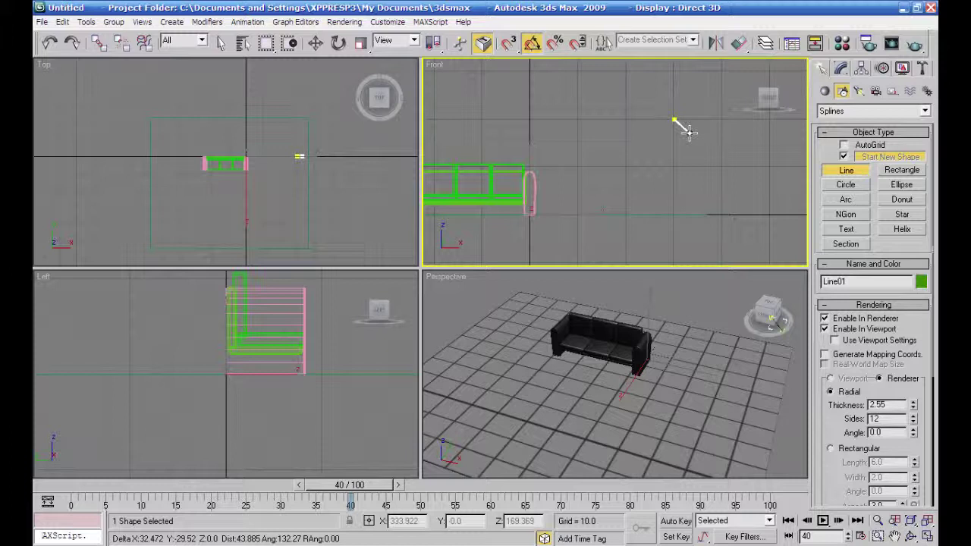
left_click(687, 134)
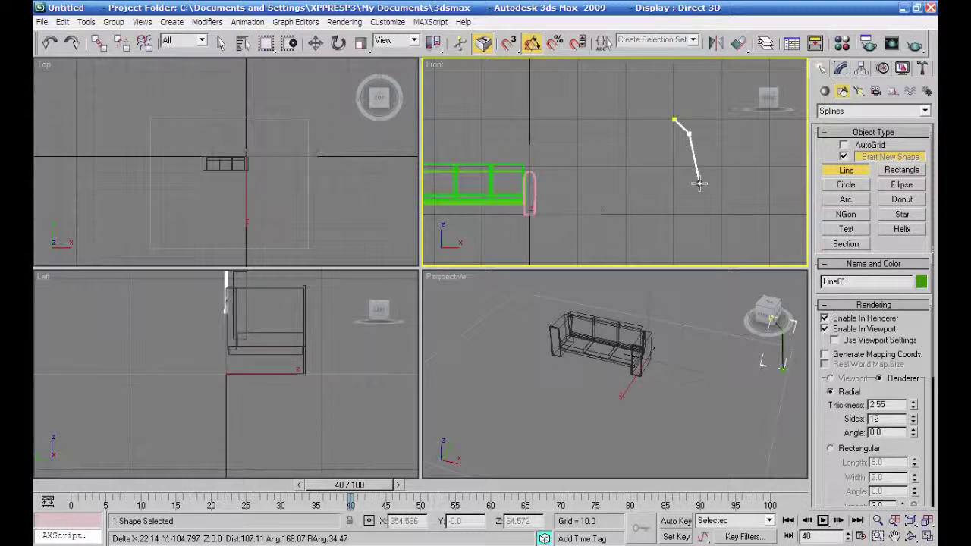
left_click(700, 183)
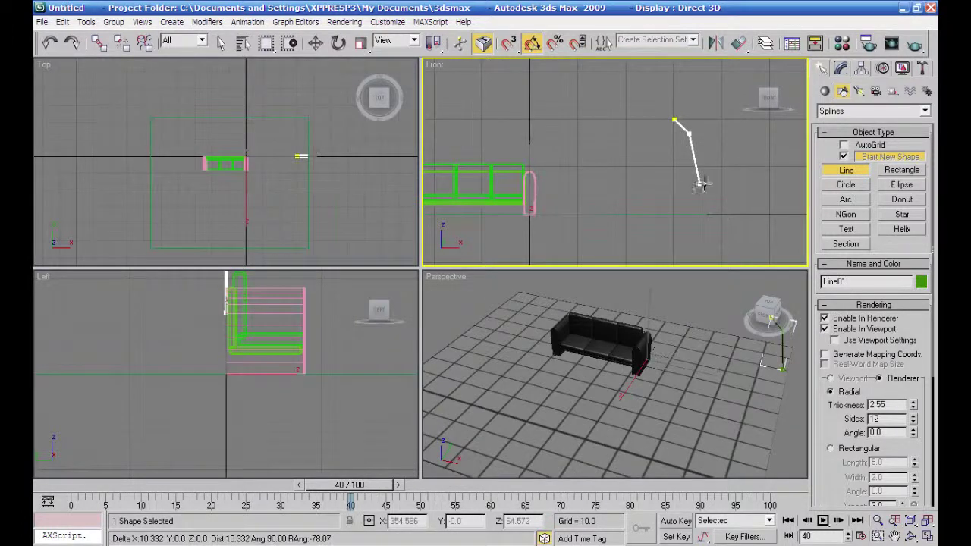
right_click(749, 191)
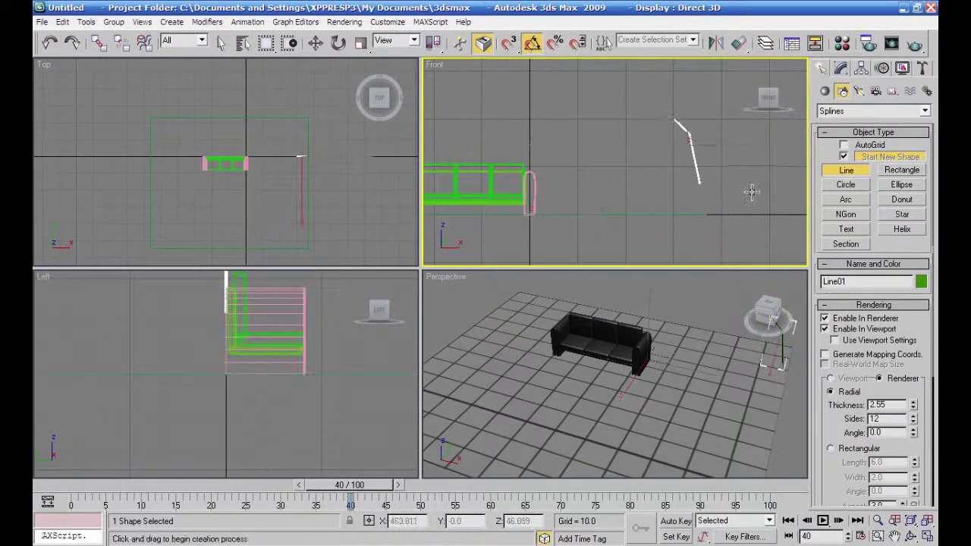
Turn off the new line's thickness display in both the viewport and the renderer
left_click(841, 68)
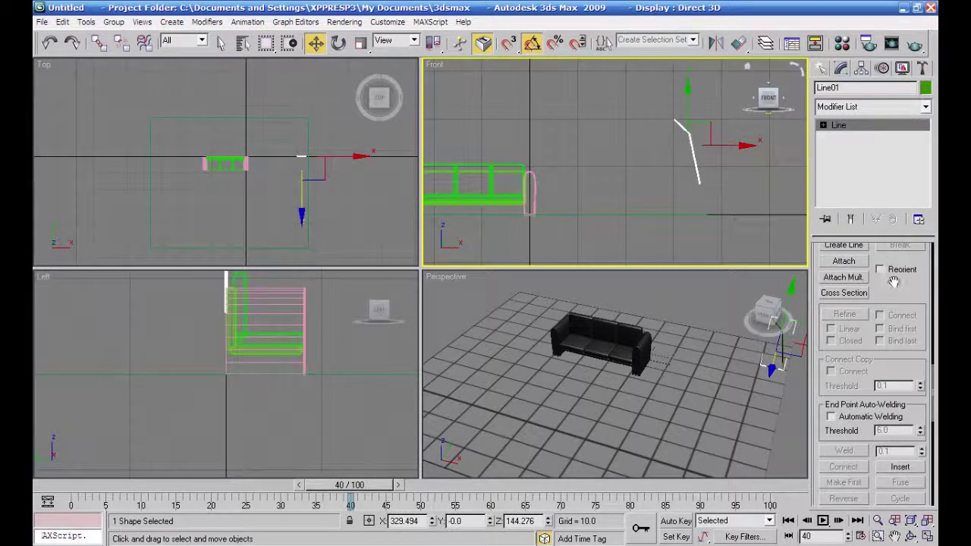
scroll(889, 281, "up", 5)
scroll(895, 331, "up", 5)
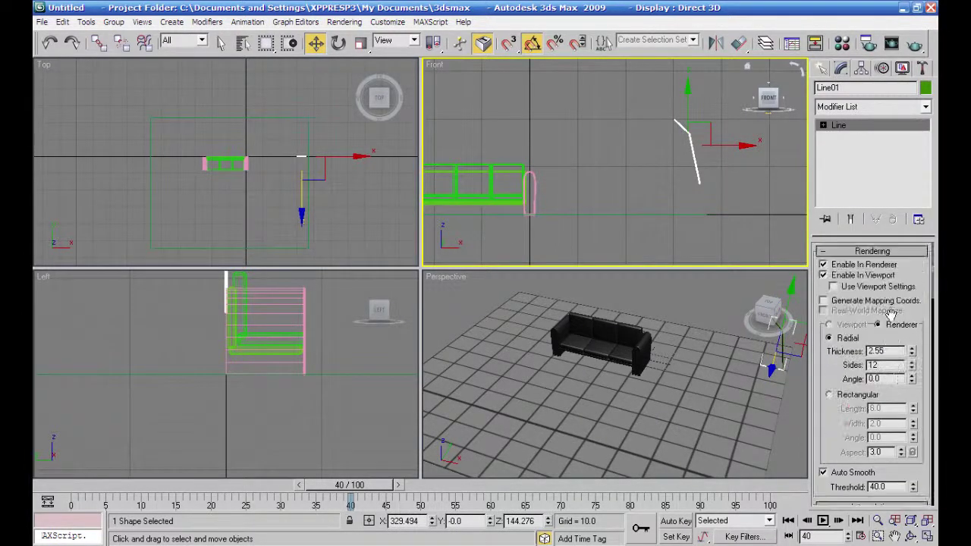
left_click(824, 275)
left_click(824, 276)
left_click(823, 265)
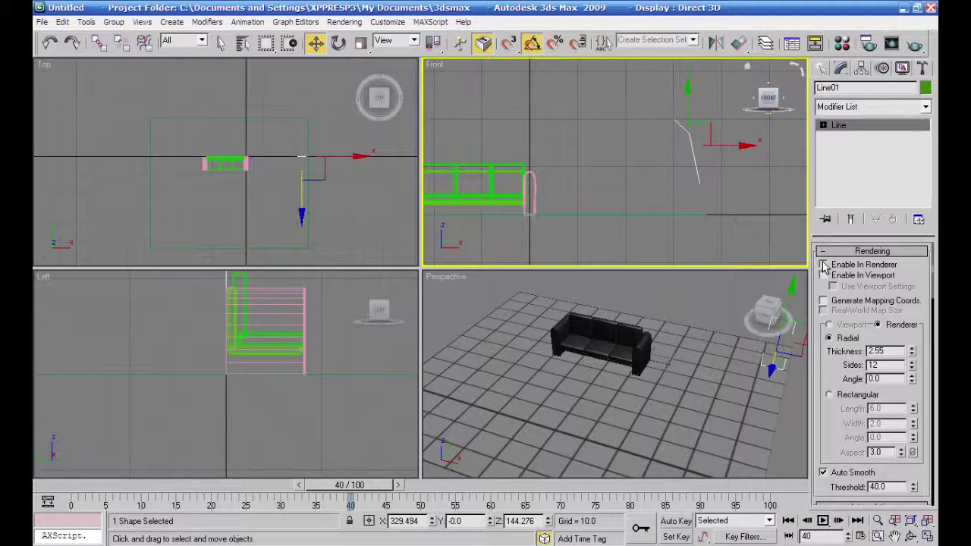
Clone the line along the X axis in the Front view, placing the duplicate at about X 529, farther from the sofa
middle_click_drag(724, 210, 655, 223)
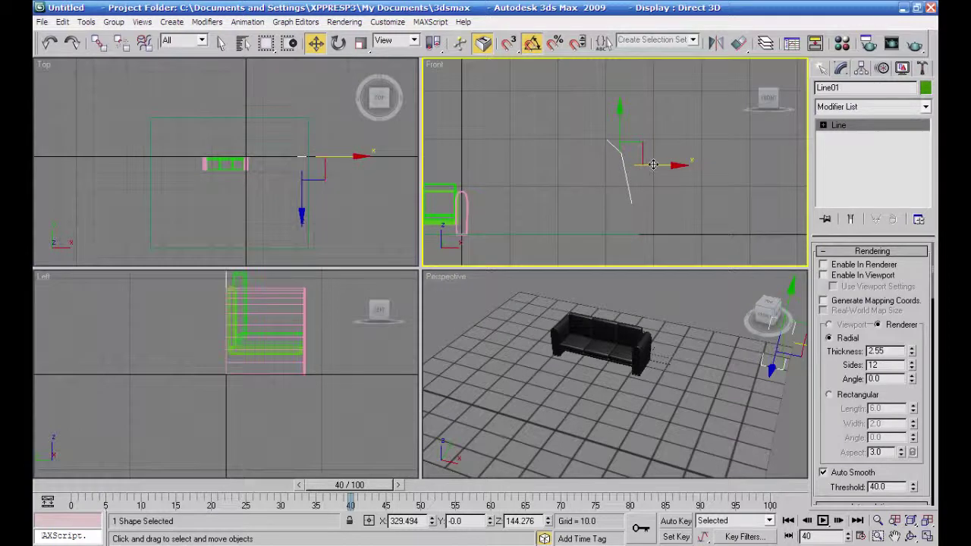
left_click_drag(661, 165, 758, 165, "shift")
left_click(411, 264)
left_click(489, 343)
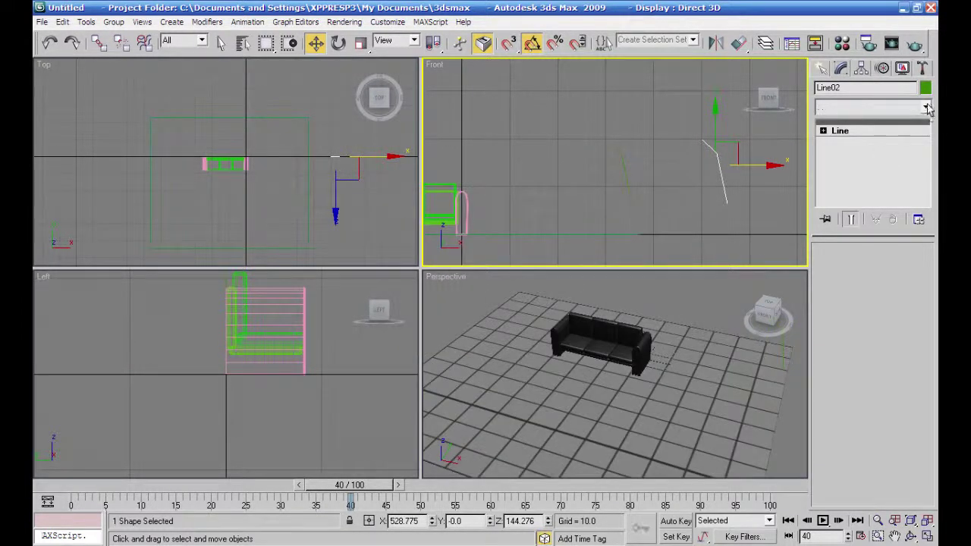
Start adding an object-space modifier to the duplicated line
left_click(925, 106)
left_click_drag(933, 161, 933, 205)
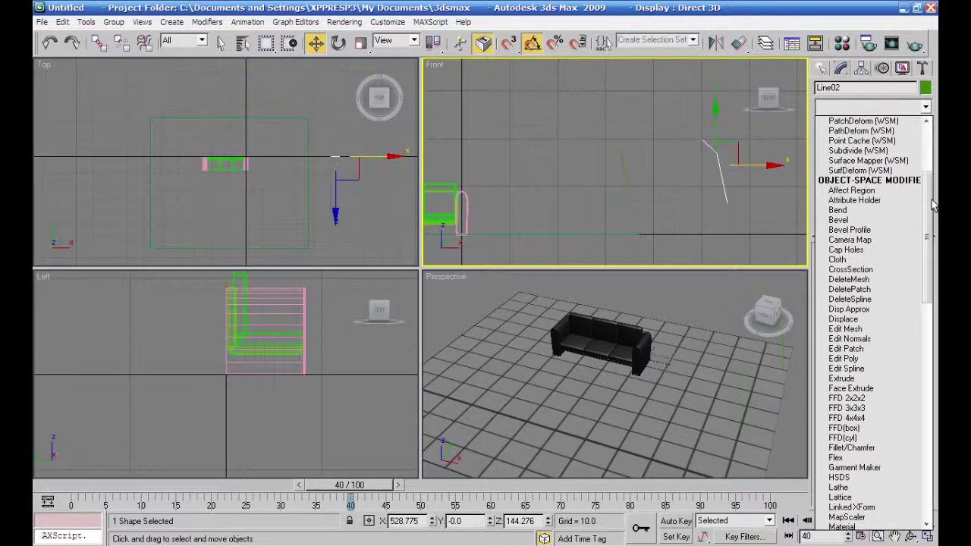